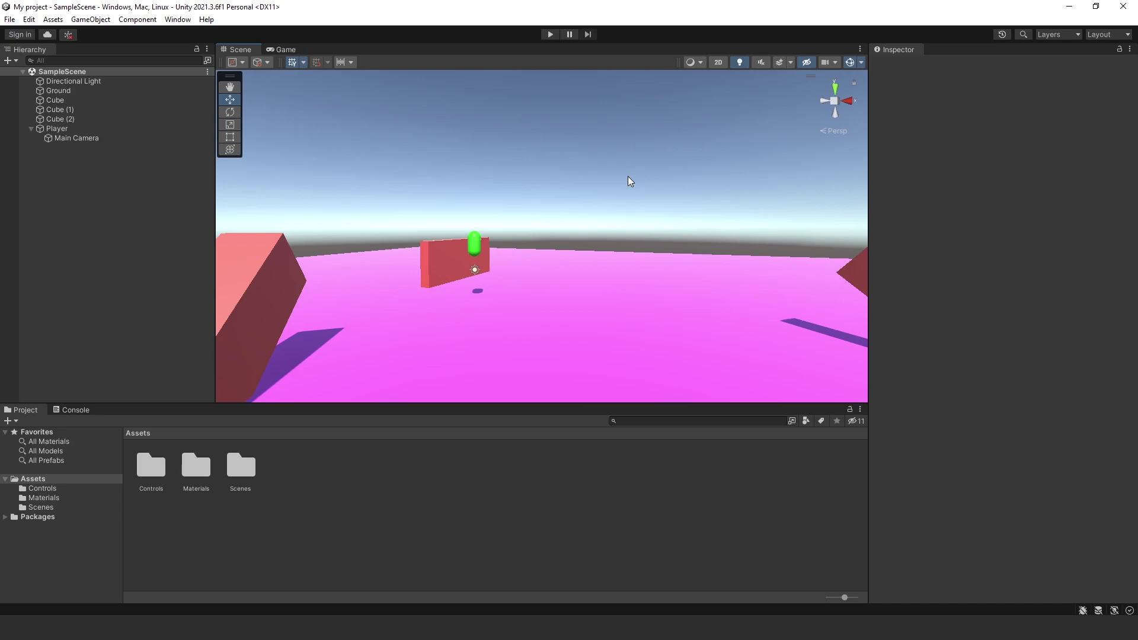
- Play the scene and look around the ground and tilted cubes from the first-person capsule
{"action": "key", "text": "ctrl+p"}
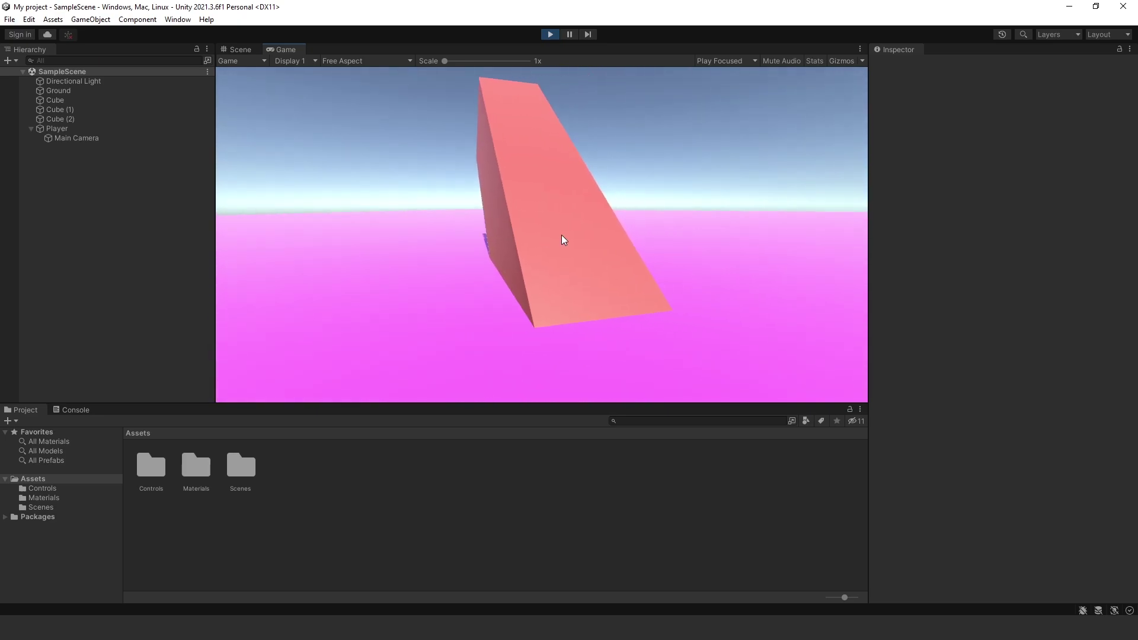
- Exit Play mode and set the Player's Rigidbody Interpolate option to Interpolate
{"action": "left_click", "coordinate": [551, 34]}
{"action": "left_click", "coordinate": [58, 129]}
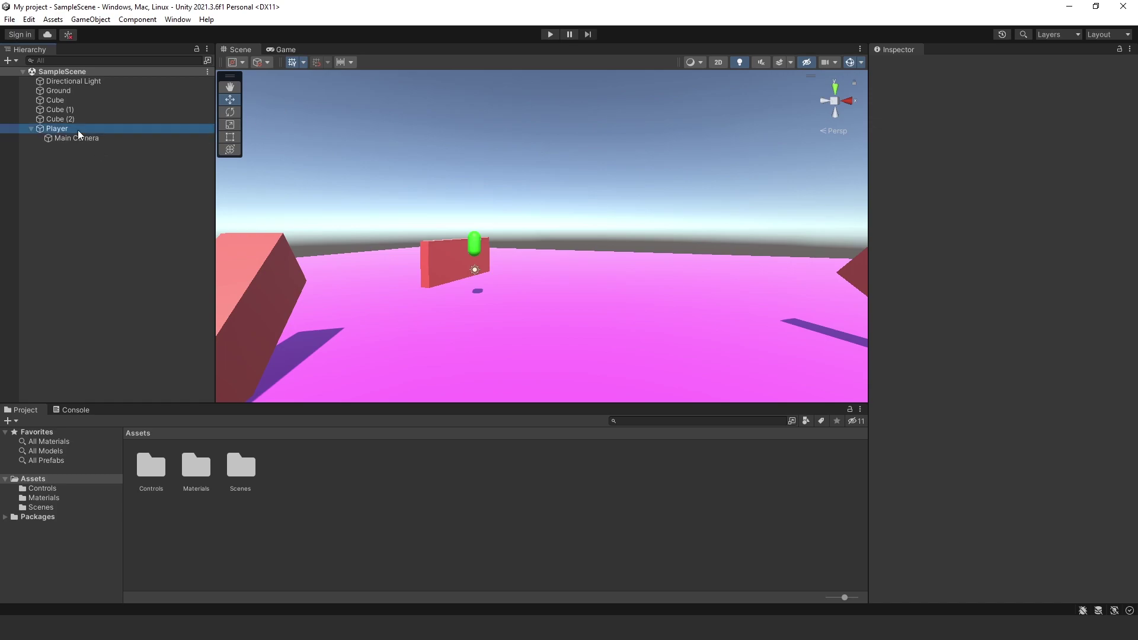
{"action": "scroll", "coordinate": [996, 436], "scroll_direction": "down", "scroll_amount": 3}
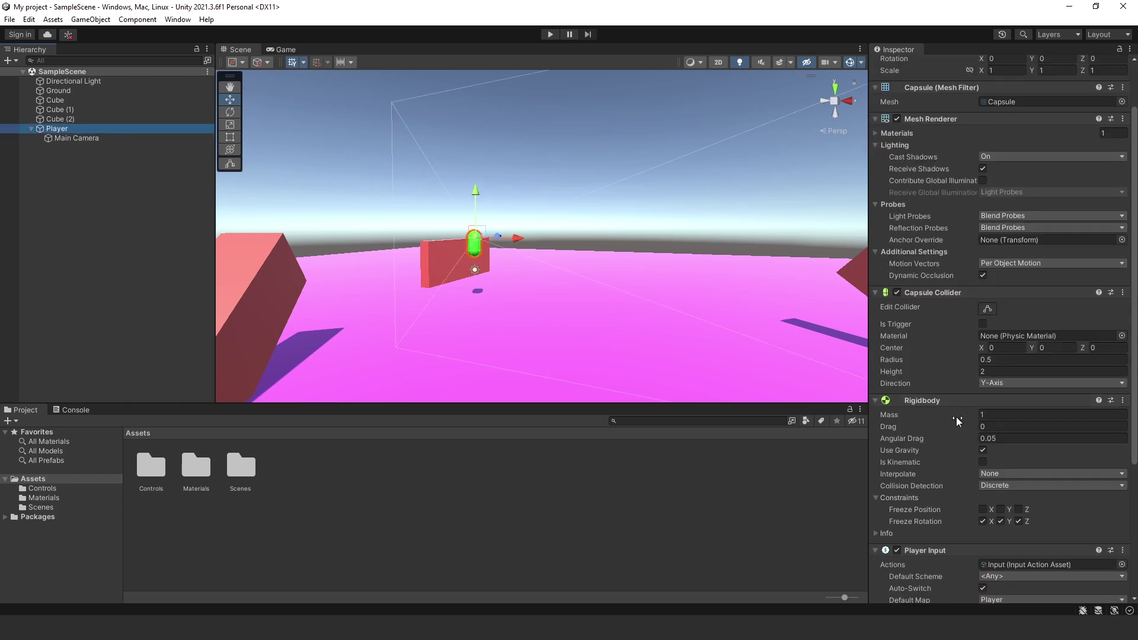
{"action": "scroll", "coordinate": [983, 477], "scroll_direction": "down", "scroll_amount": 1}
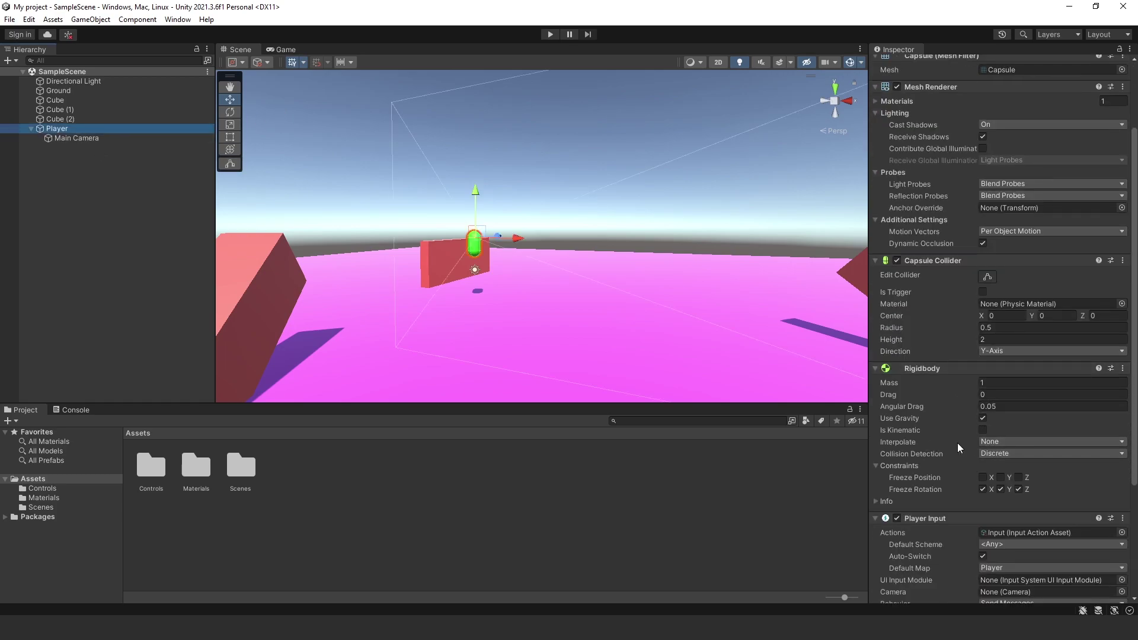
{"action": "left_click", "coordinate": [993, 442]}
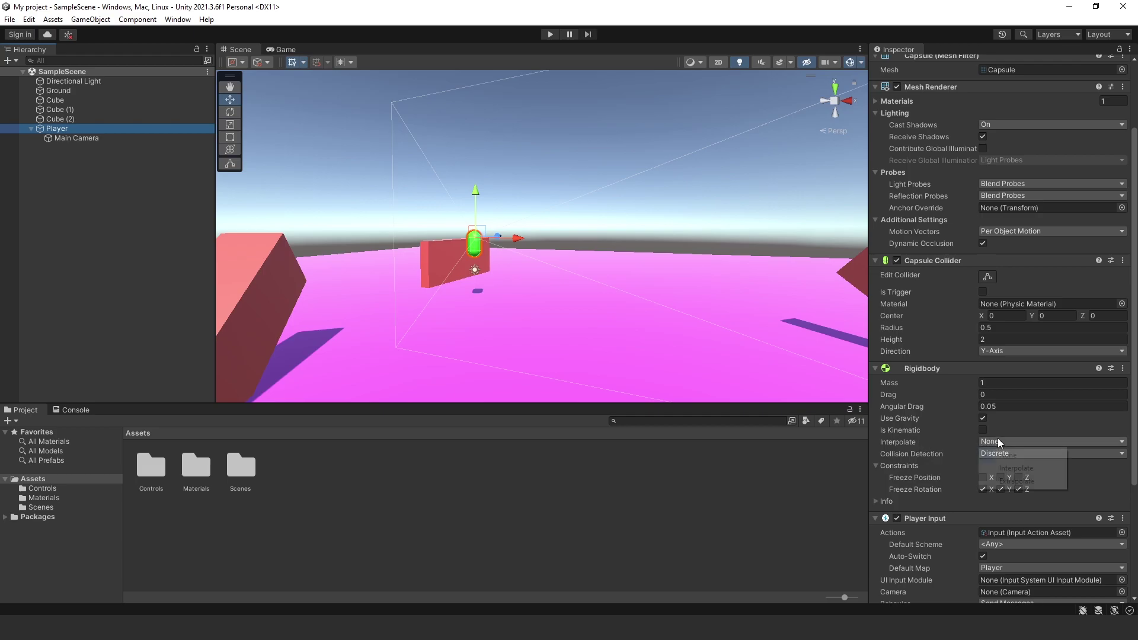
{"action": "left_click", "coordinate": [998, 470]}
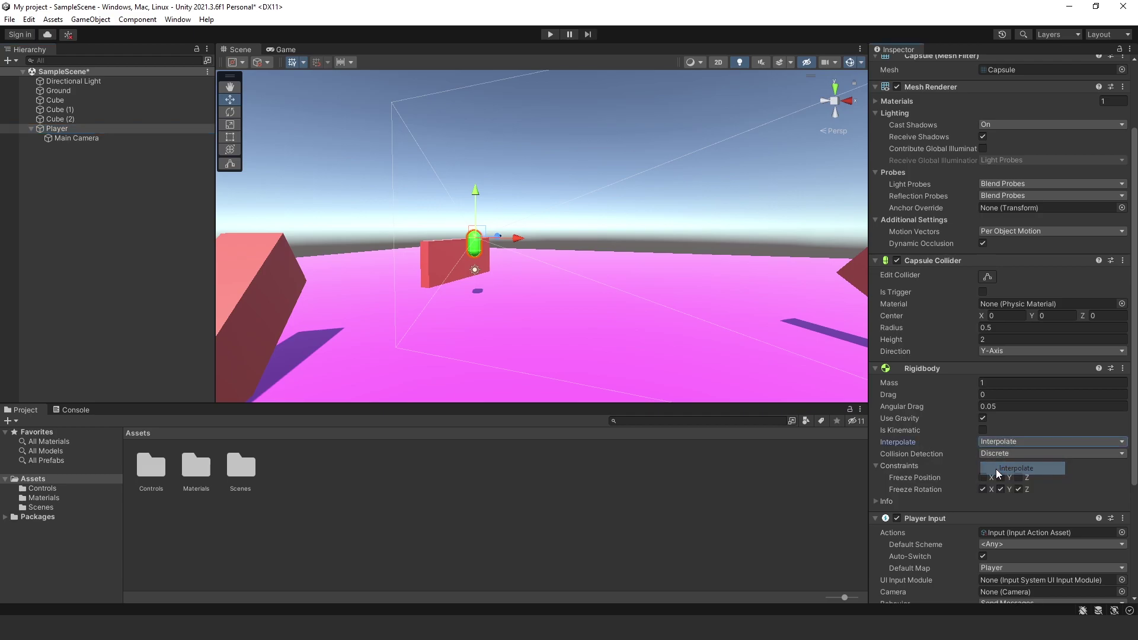
- Walk the player around the red cube and tall pink box in Play mode, then stop
{"action": "left_click", "coordinate": [550, 34]}
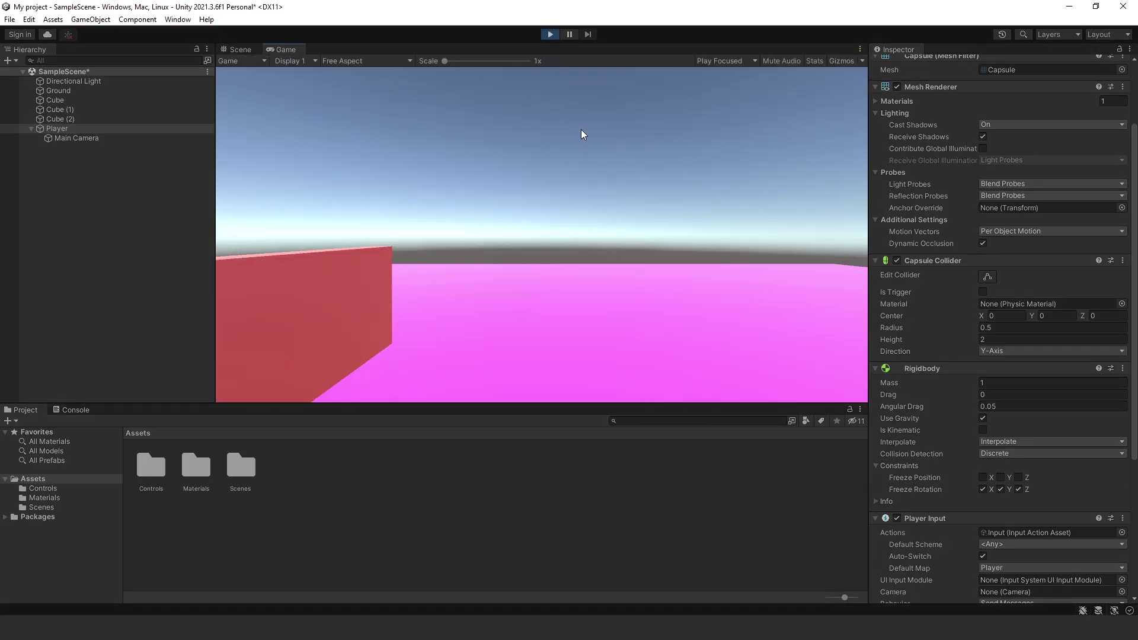
{"action": "key", "text": "w"}
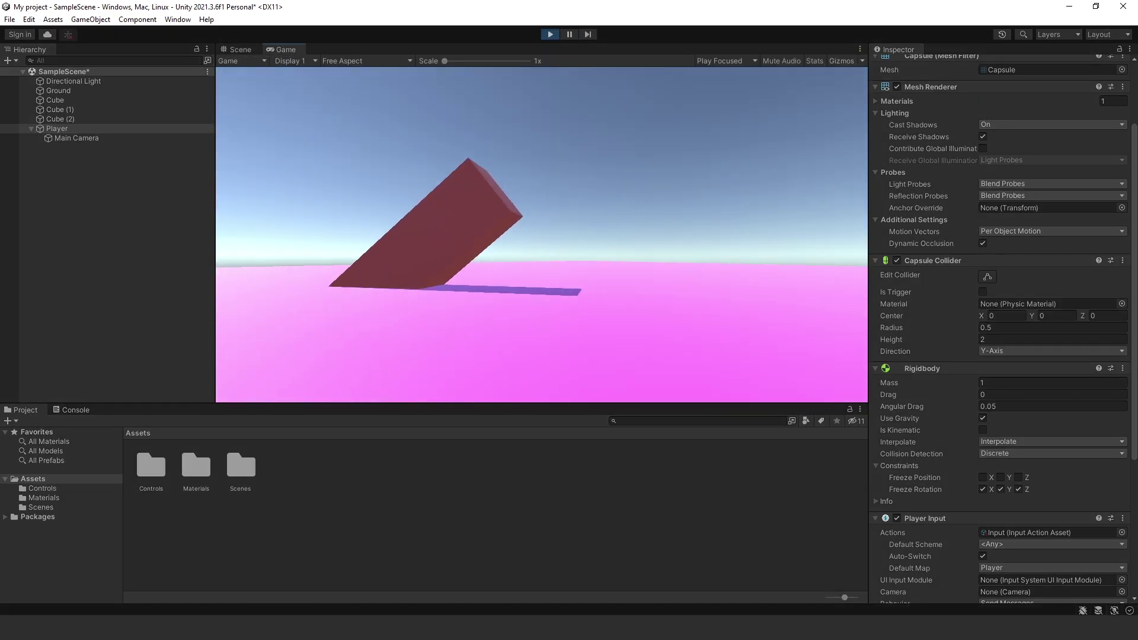
{"action": "key", "text": "s"}
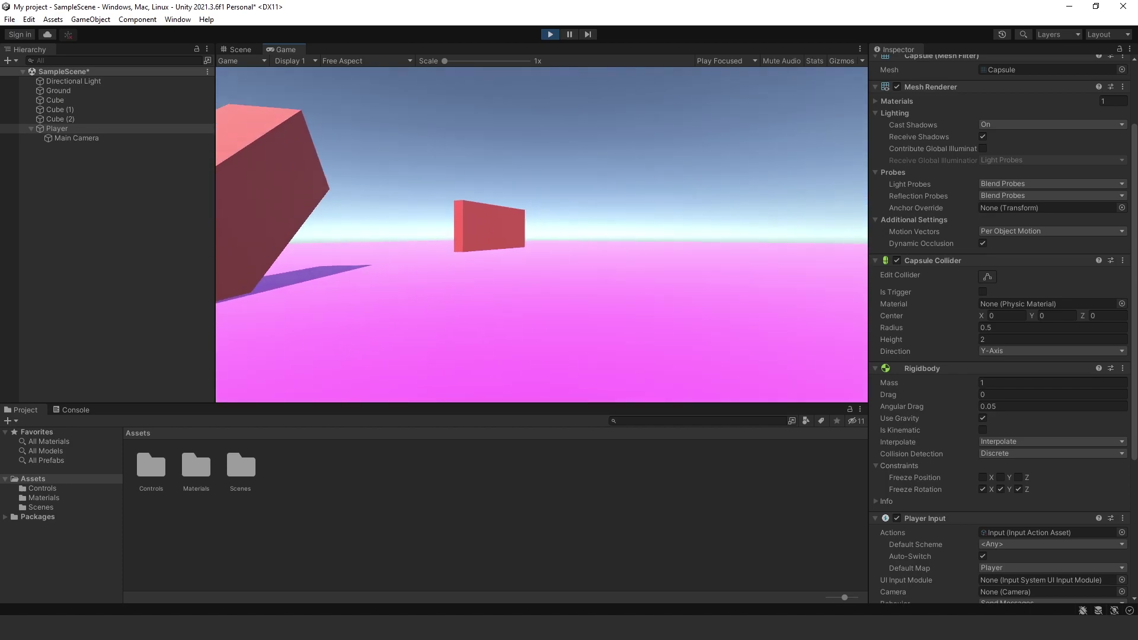
{"action": "key", "text": "w"}
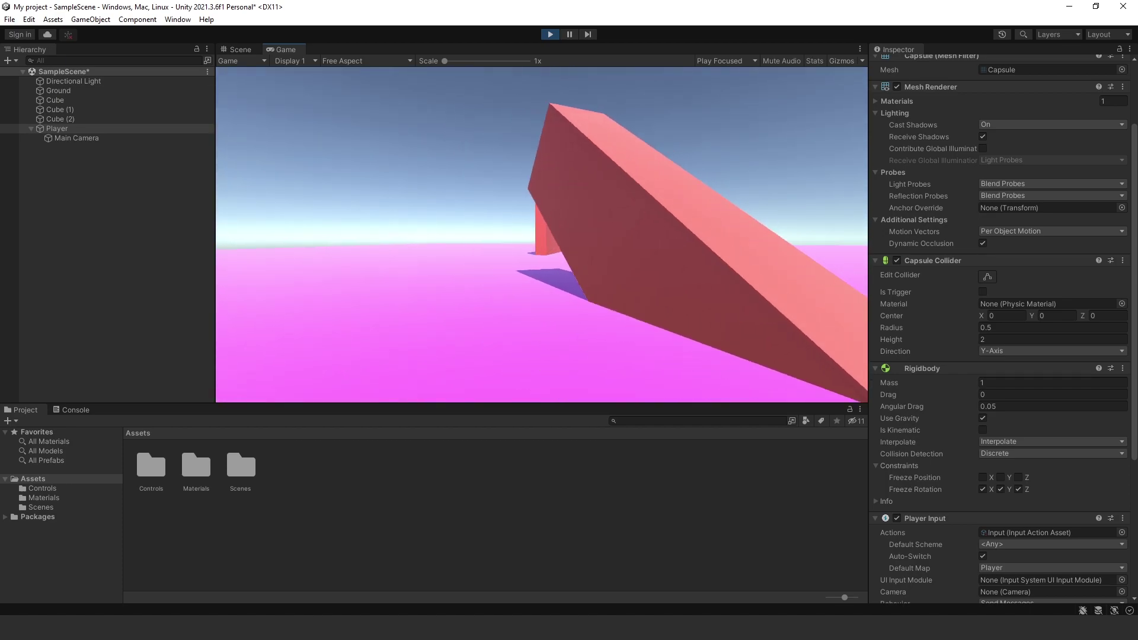
{"action": "key", "text": "w"}
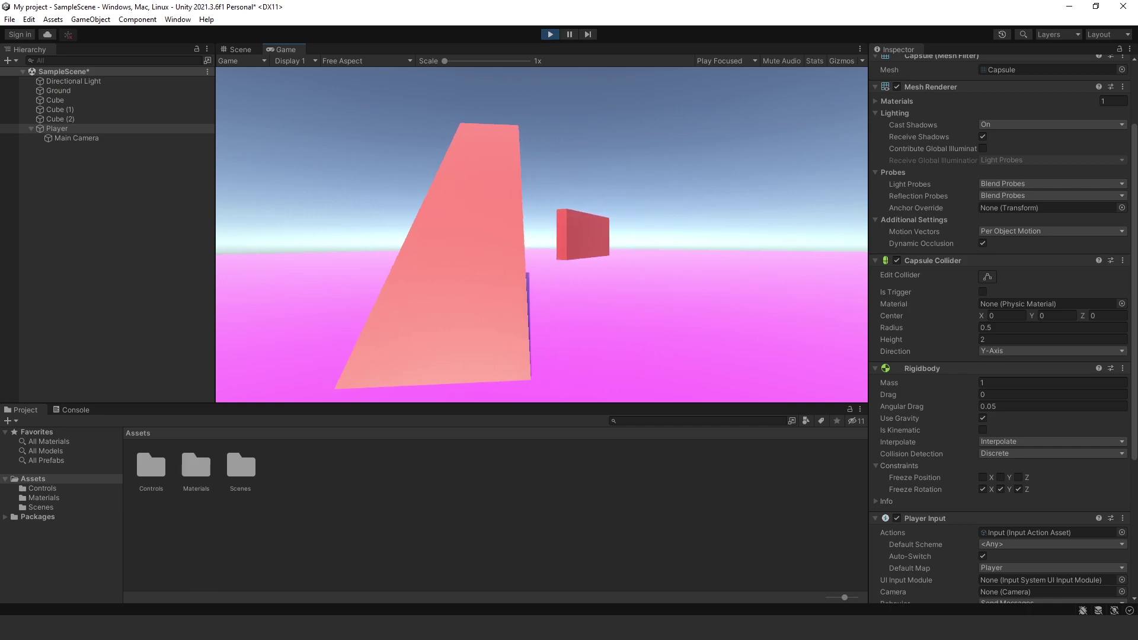
{"action": "left_click", "coordinate": [551, 34]}
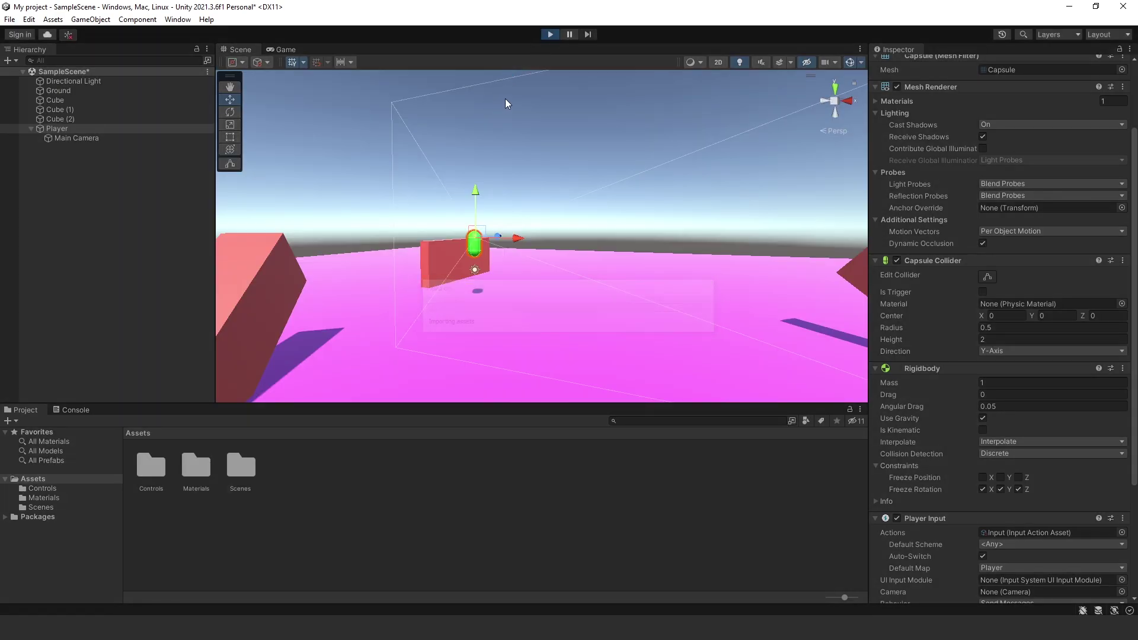
{"action": "left_click", "coordinate": [549, 34]}
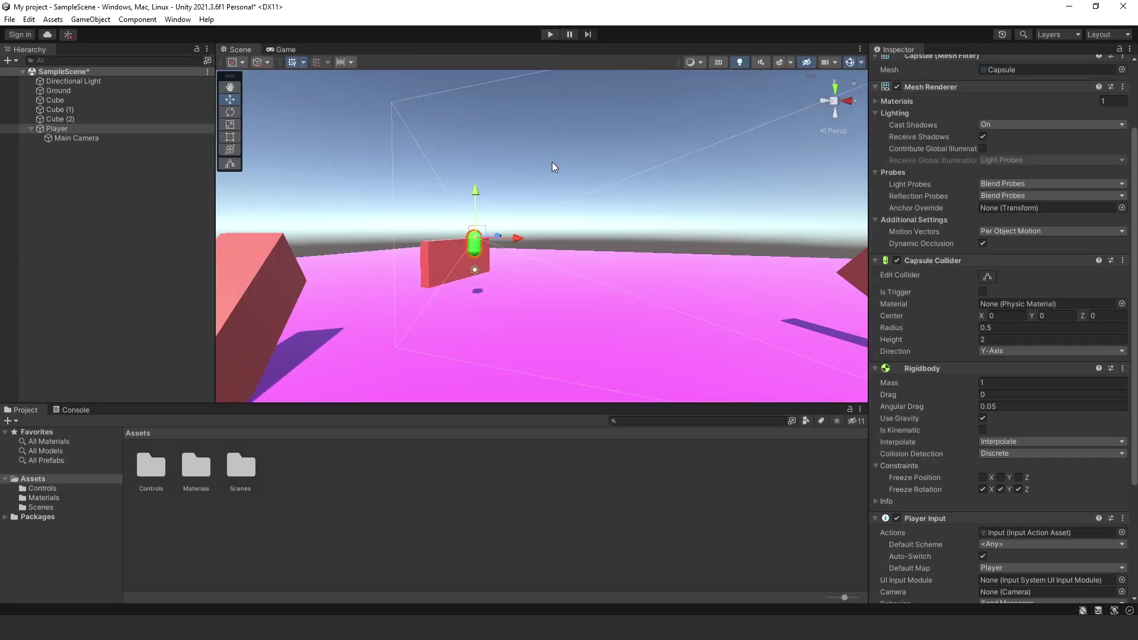
{"action": "left_click", "coordinate": [550, 34]}
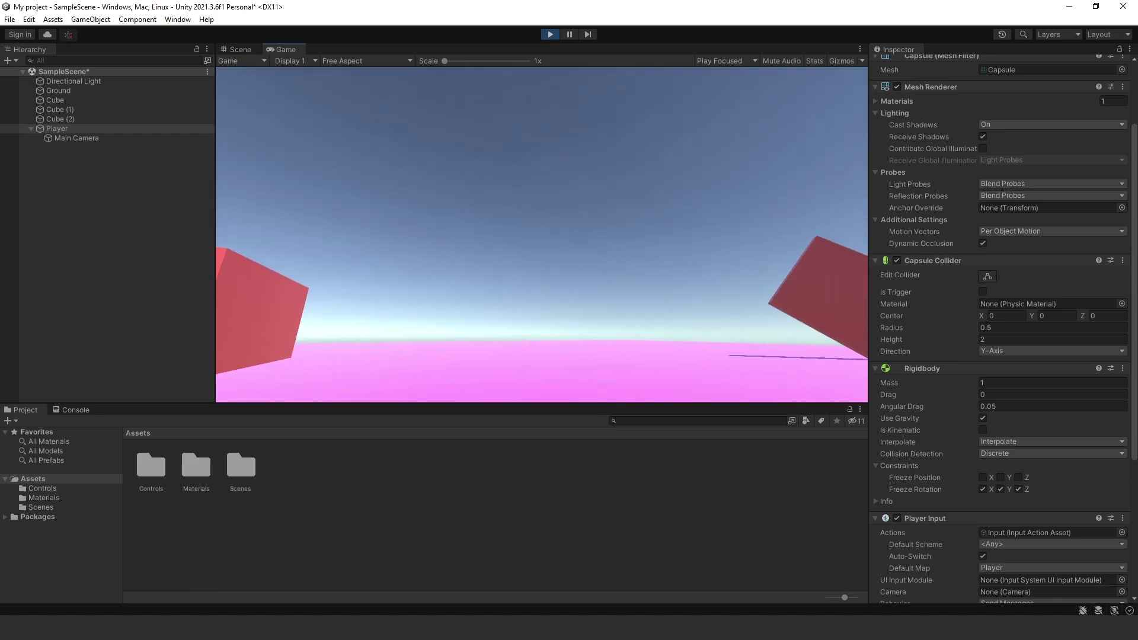
{"action": "key", "text": "ctrl+p"}
{"action": "left_click", "coordinate": [72, 138]}
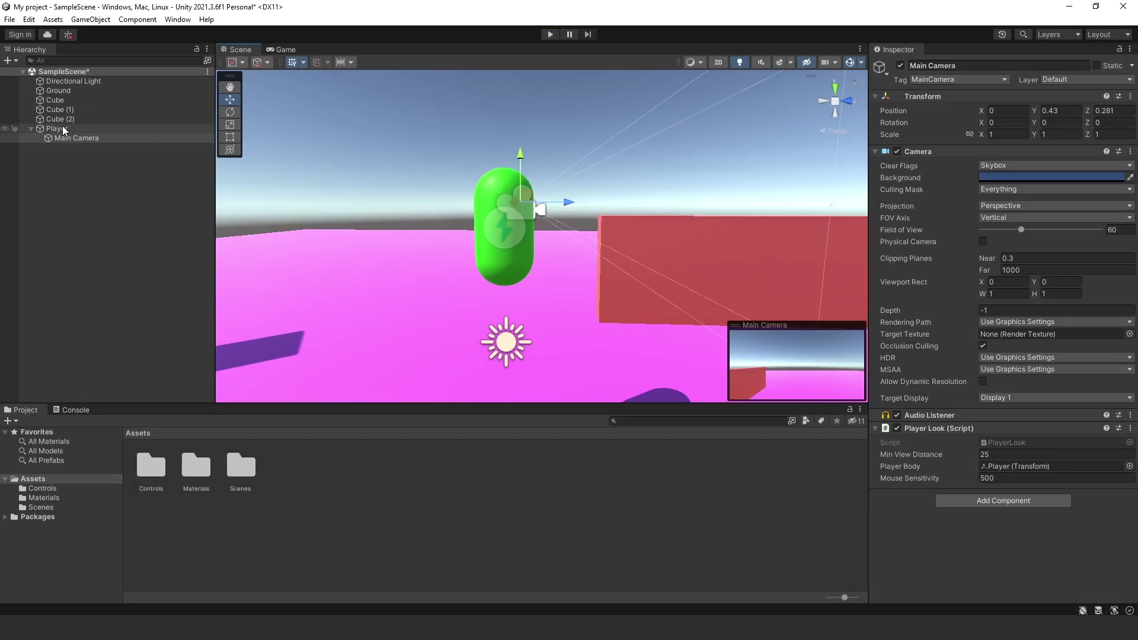
{"action": "right_click_drag", "start_coordinate": [553, 196], "coordinate": [522, 211]}
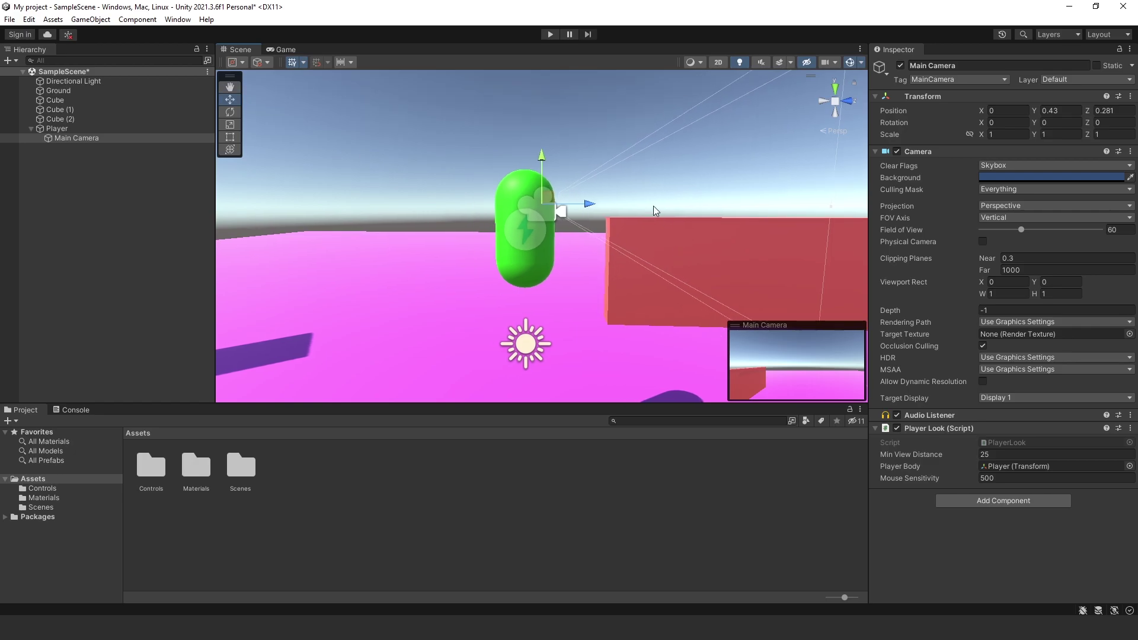
{"action": "left_click", "coordinate": [522, 211]}
{"action": "left_click", "coordinate": [522, 211]}
{"action": "mouse_move", "coordinate": [522, 212]}
{"action": "left_mouse_down", "text": "alt"}
{"action": "mouse_move", "coordinate": [576, 180]}
{"action": "mouse_move", "coordinate": [590, 192]}
{"action": "mouse_move", "coordinate": [534, 237]}
{"action": "left_mouse_up", "text": "alt"}
{"action": "scroll", "coordinate": [577, 179], "scroll_direction": "up", "scroll_amount": 3}
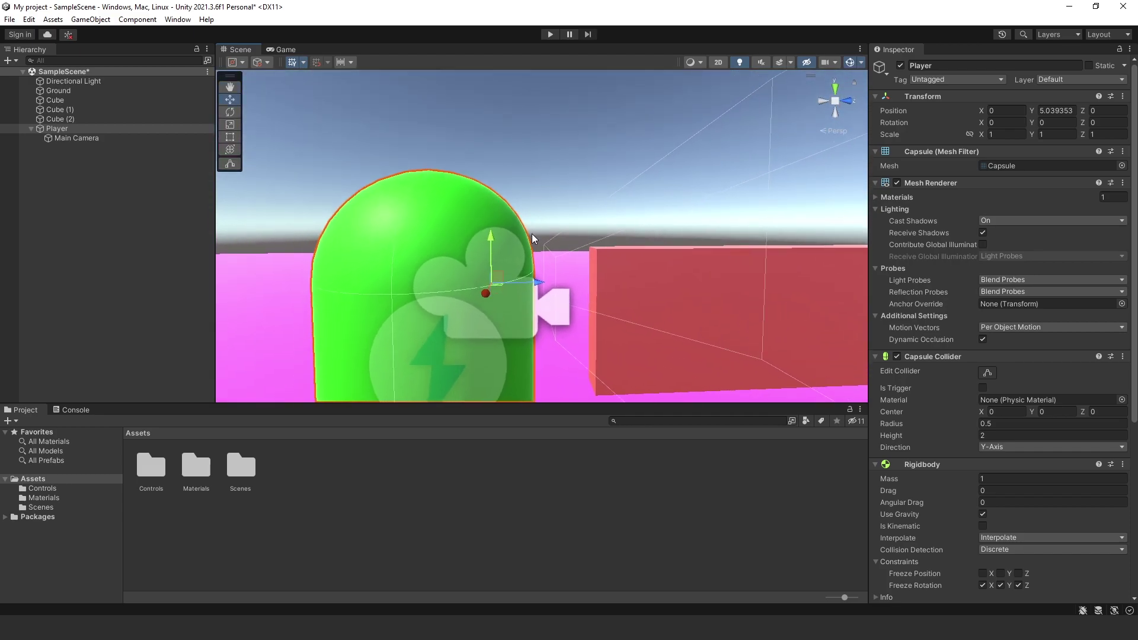
{"action": "left_click", "coordinate": [526, 164]}
{"action": "left_click", "coordinate": [549, 34]}
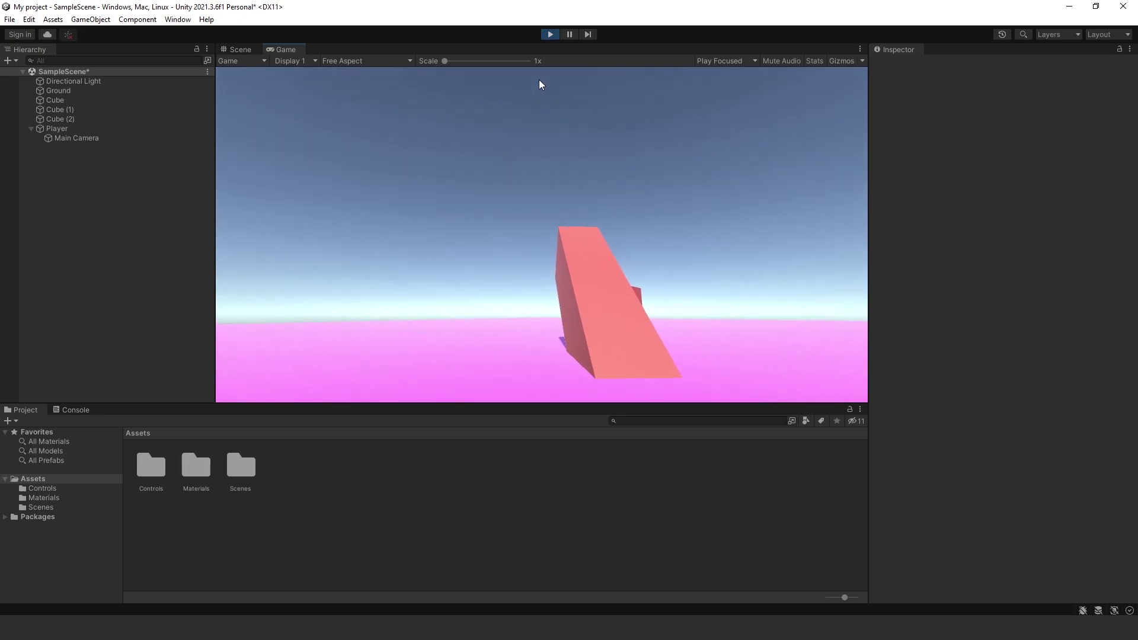
{"action": "left_click", "coordinate": [550, 34]}
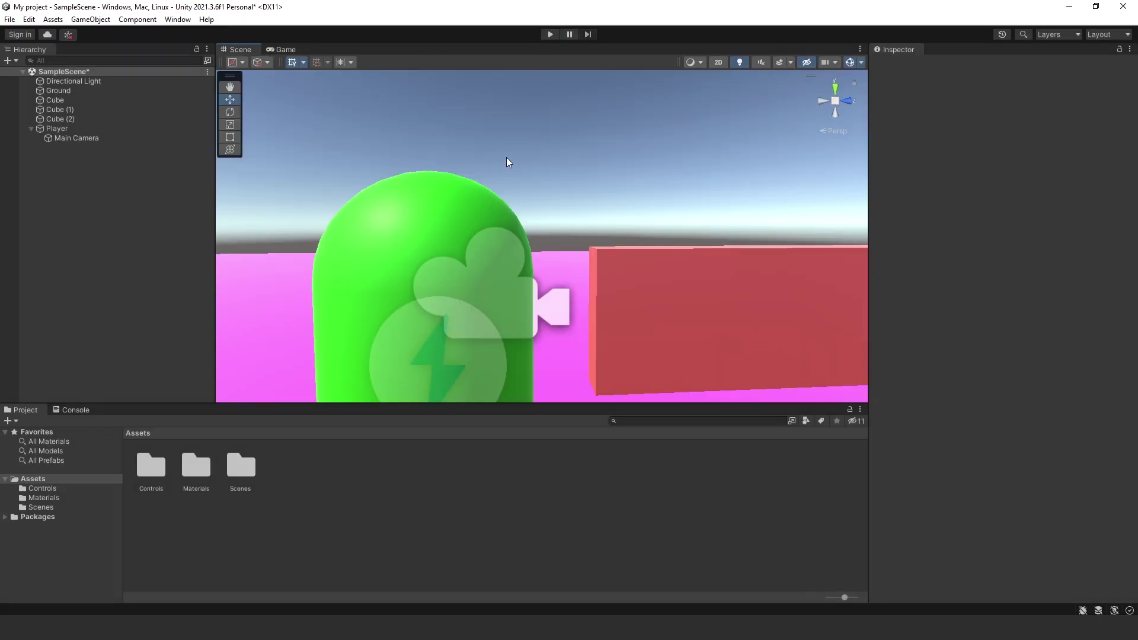
- Open the Controls folder and load the PlayerMove script into Visual Studio
{"action": "mouse_move", "coordinate": [573, 200]}
{"action": "right_mouse_down"}
{"action": "mouse_move", "coordinate": [401, 186]}
{"action": "mouse_move", "coordinate": [540, 212]}
{"action": "right_mouse_up"}
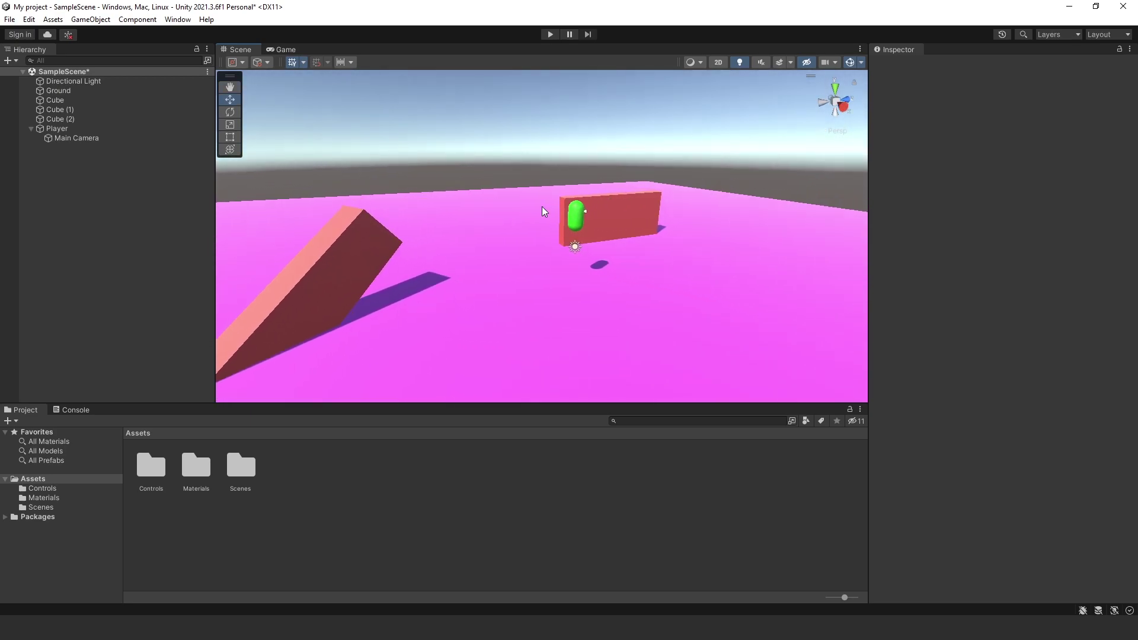
{"action": "double_click", "coordinate": [159, 459]}
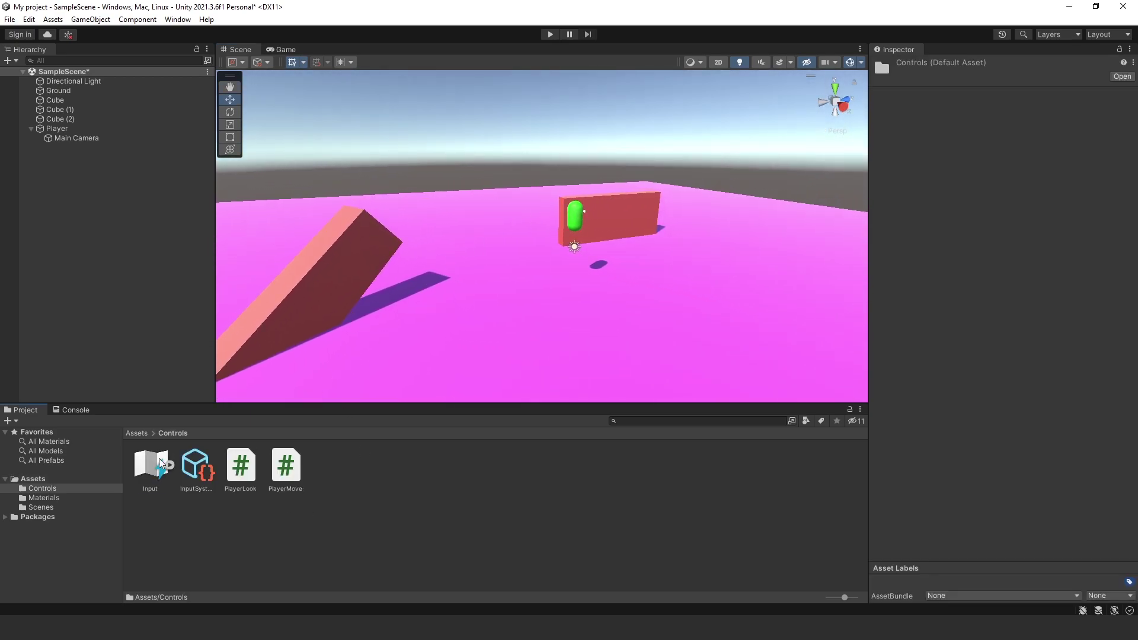
{"action": "double_click", "coordinate": [278, 473]}
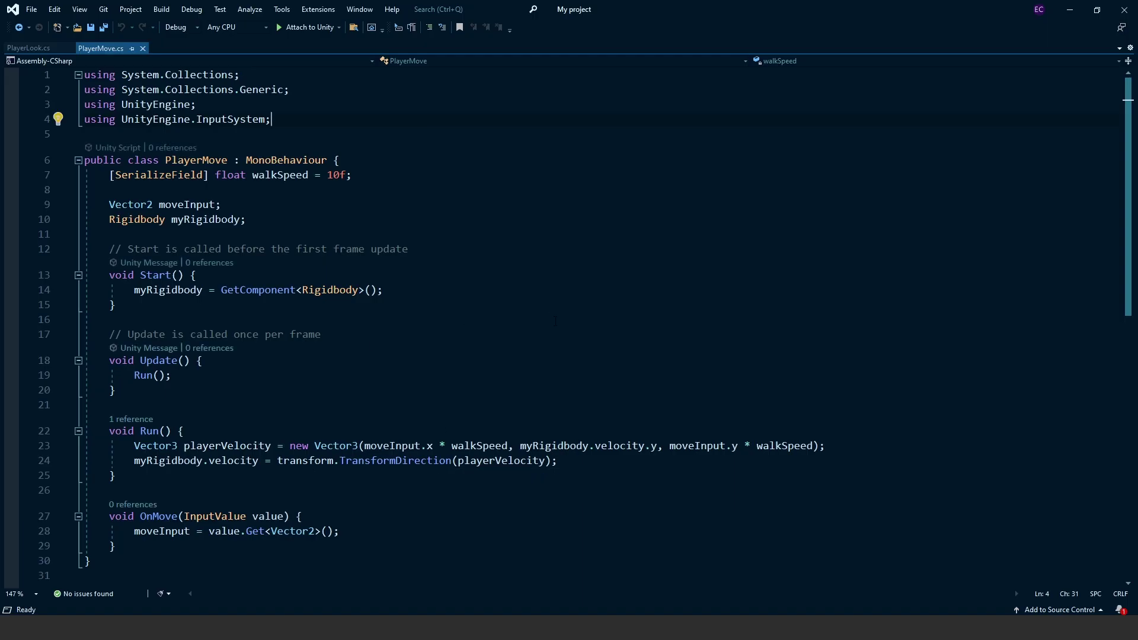
{"action": "scroll", "coordinate": [444, 327], "scroll_direction": "down", "scroll_amount": 4}
{"action": "scroll", "coordinate": [516, 327], "scroll_direction": "up", "scroll_amount": 2}
{"action": "scroll", "coordinate": [561, 329], "scroll_direction": "up", "scroll_amount": 2}
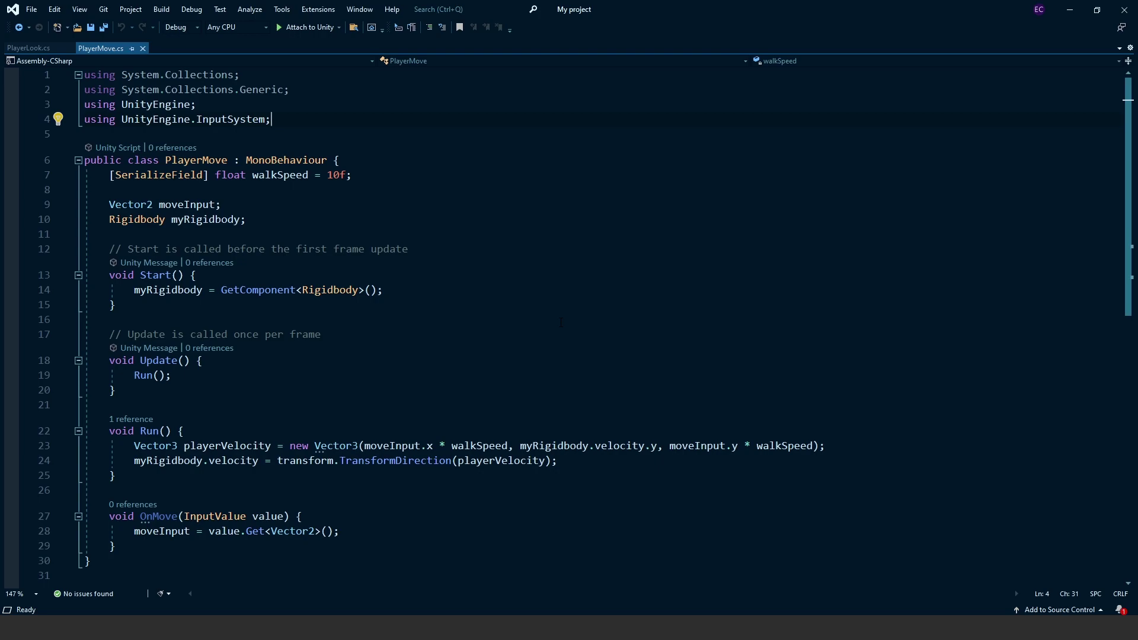
- Confirm Player settings' Active Input Handling is Both, then return to PlayerMove's walkSpeed line
{"action": "key", "text": "alt+Tab"}
{"action": "left_click", "coordinate": [9, 18]}
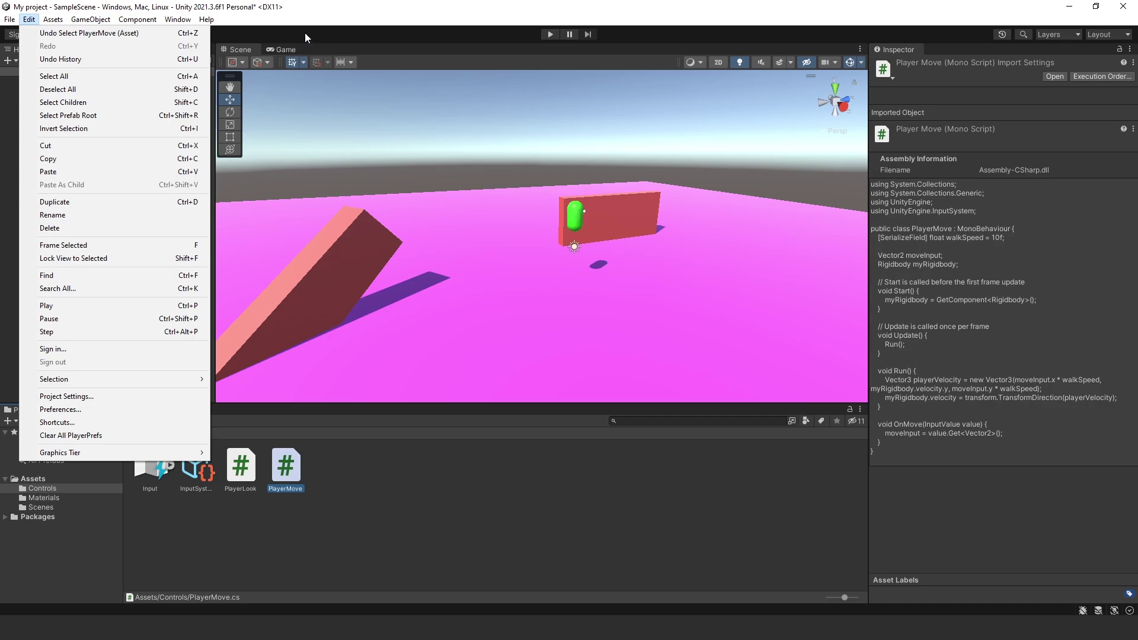
{"action": "left_click", "coordinate": [83, 33]}
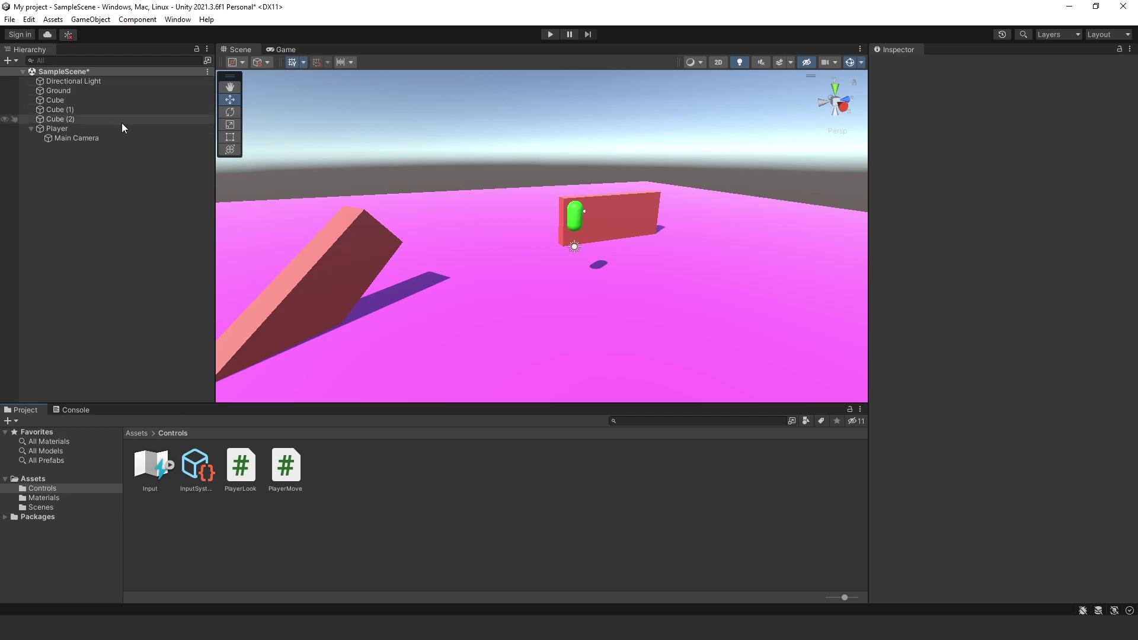
{"action": "left_click", "coordinate": [29, 19]}
{"action": "left_click", "coordinate": [147, 396]}
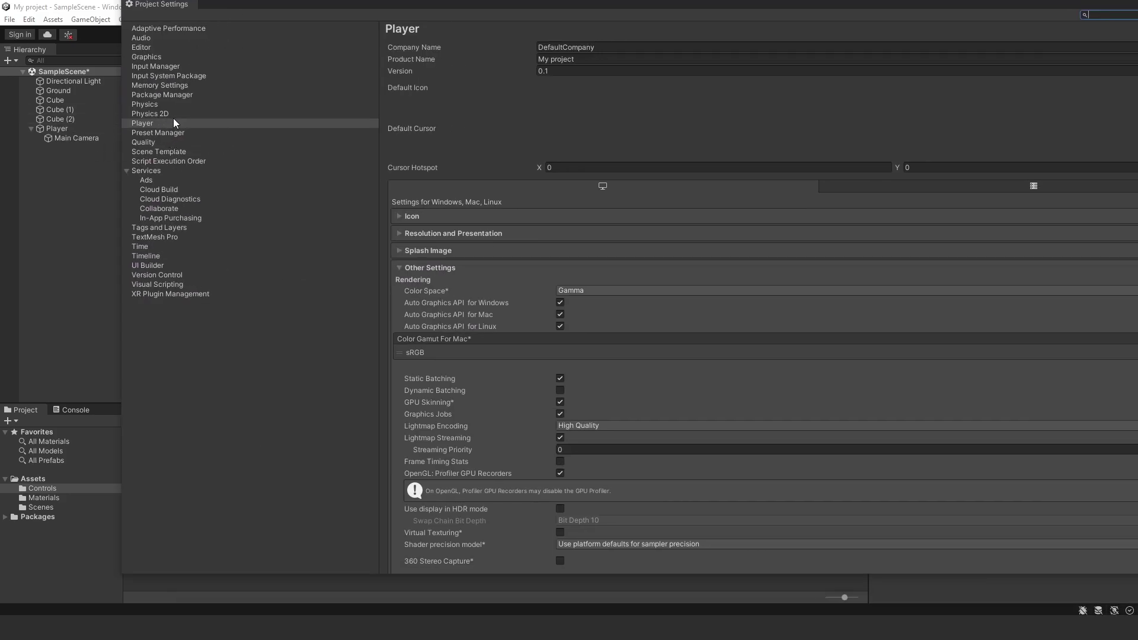
{"action": "scroll", "coordinate": [613, 476], "scroll_direction": "down", "scroll_amount": 5}
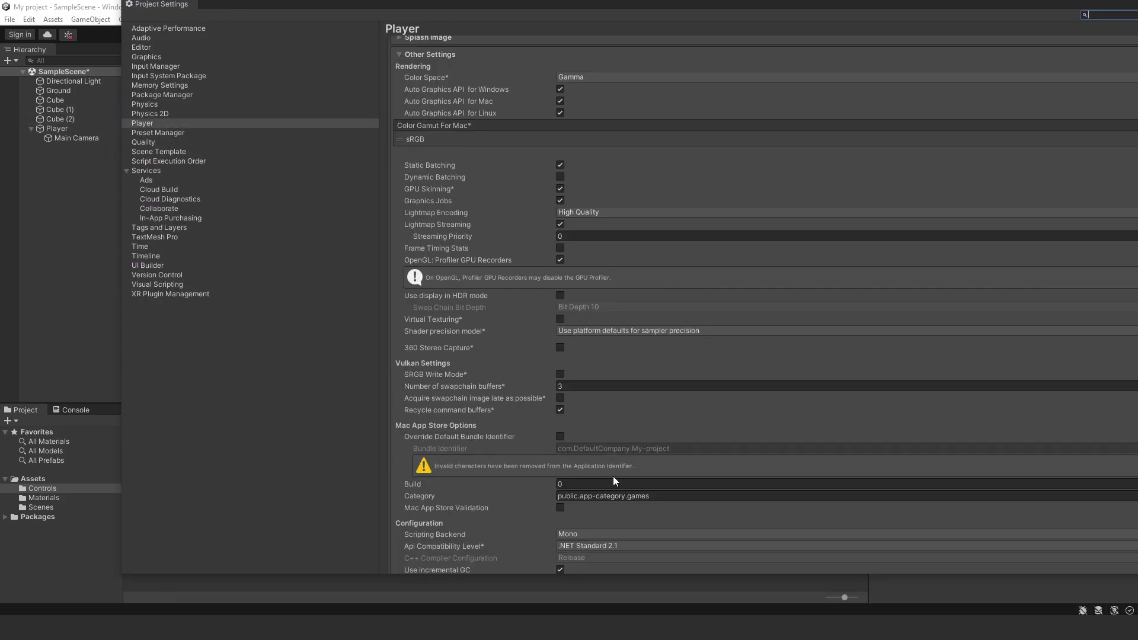
{"action": "scroll", "coordinate": [595, 450], "scroll_direction": "down", "scroll_amount": 4}
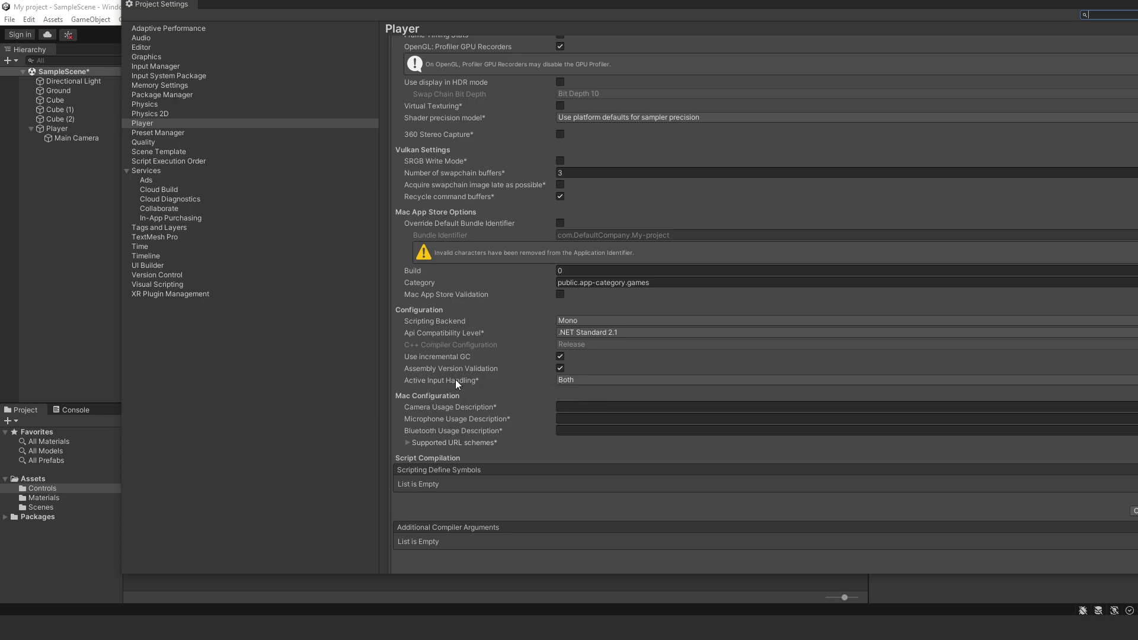
{"action": "left_click", "coordinate": [608, 380]}
{"action": "left_click", "coordinate": [604, 406]}
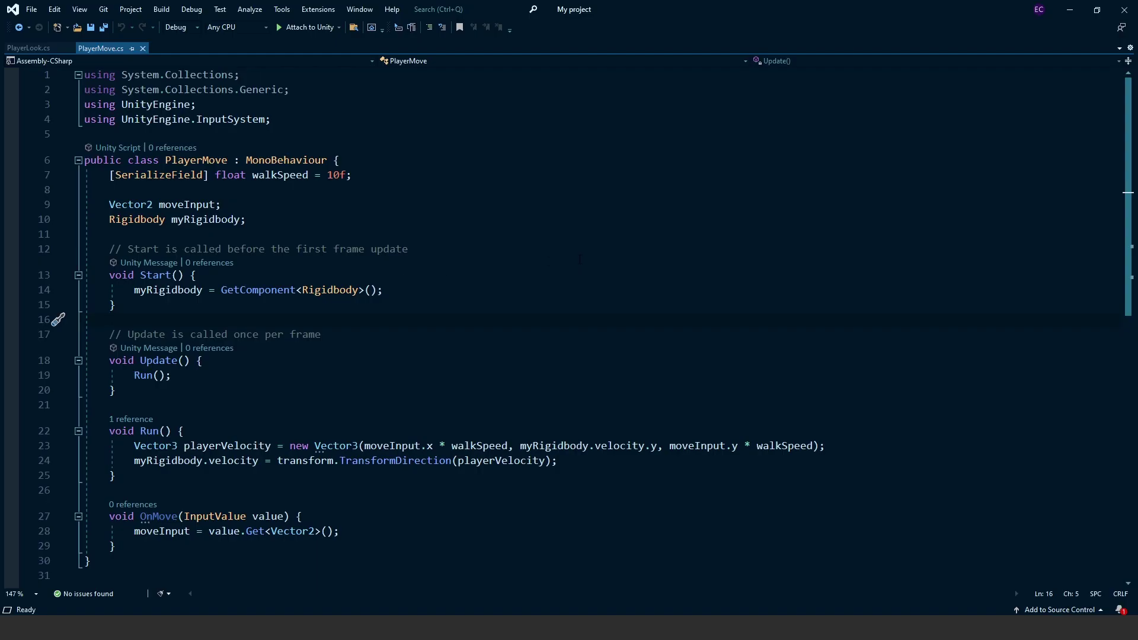
{"action": "left_click", "coordinate": [407, 174]}
- Add [SerializeField] float jumpPower = 5f; on a new line below walkSpeed
{"action": "key", "text": "End"}
{"action": "key", "text": "Return"}
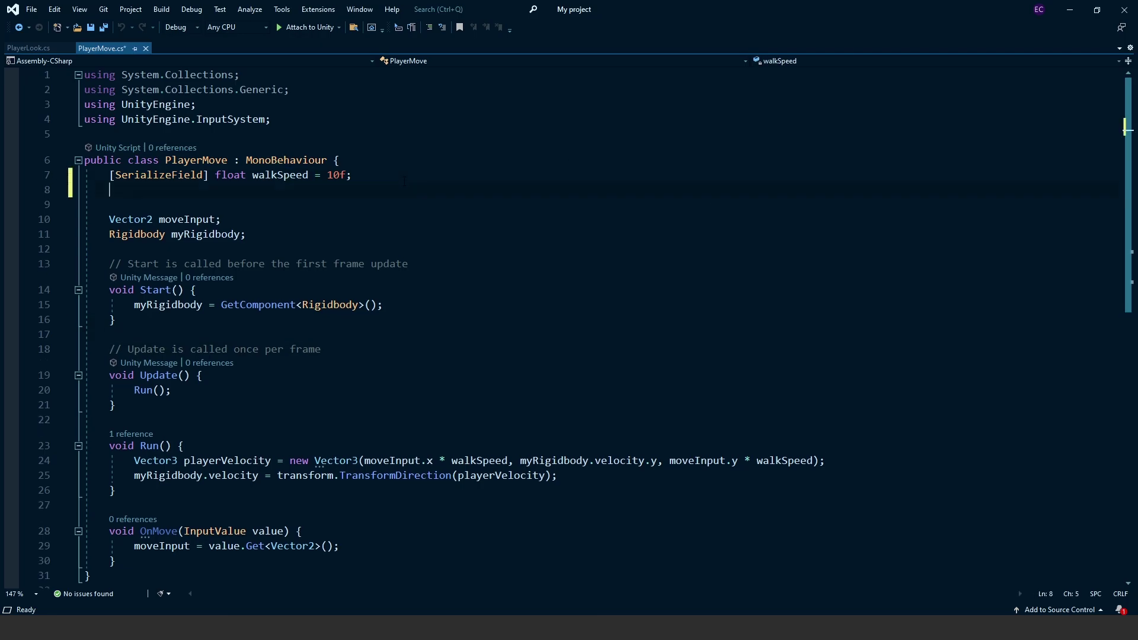
{"action": "type", "text": "["}
{"action": "type", "text": "Sera"}
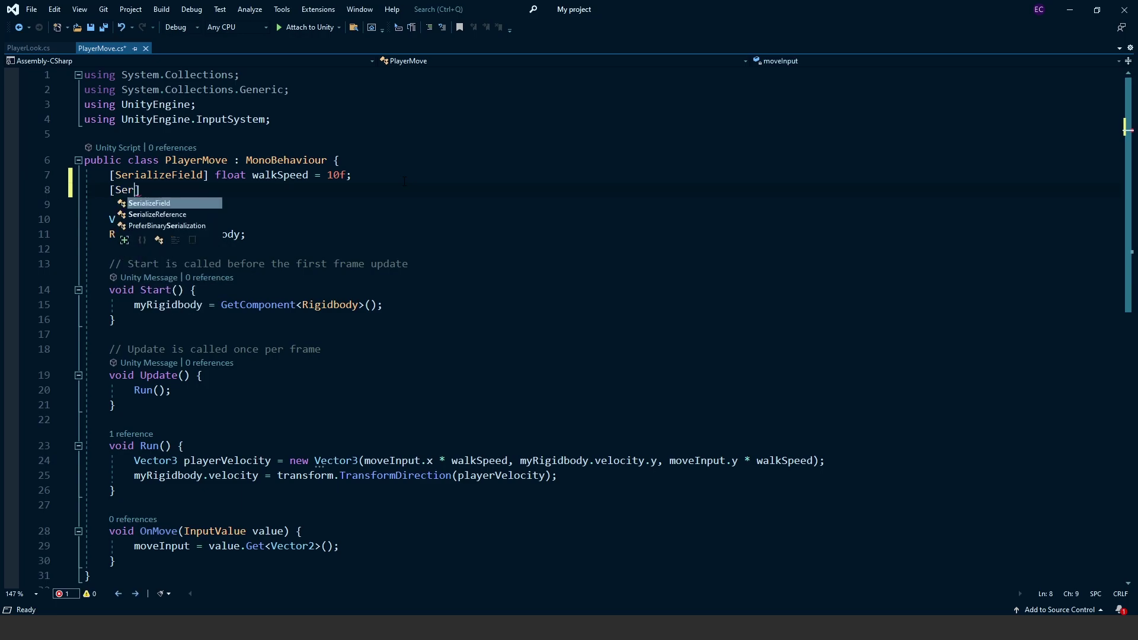
{"action": "key", "text": "Return"}
{"action": "key", "text": "BackSpace"}
{"action": "key", "text": "BackSpace"}
{"action": "key", "text": "BackSpace"}
{"action": "type", "text": "ia"}
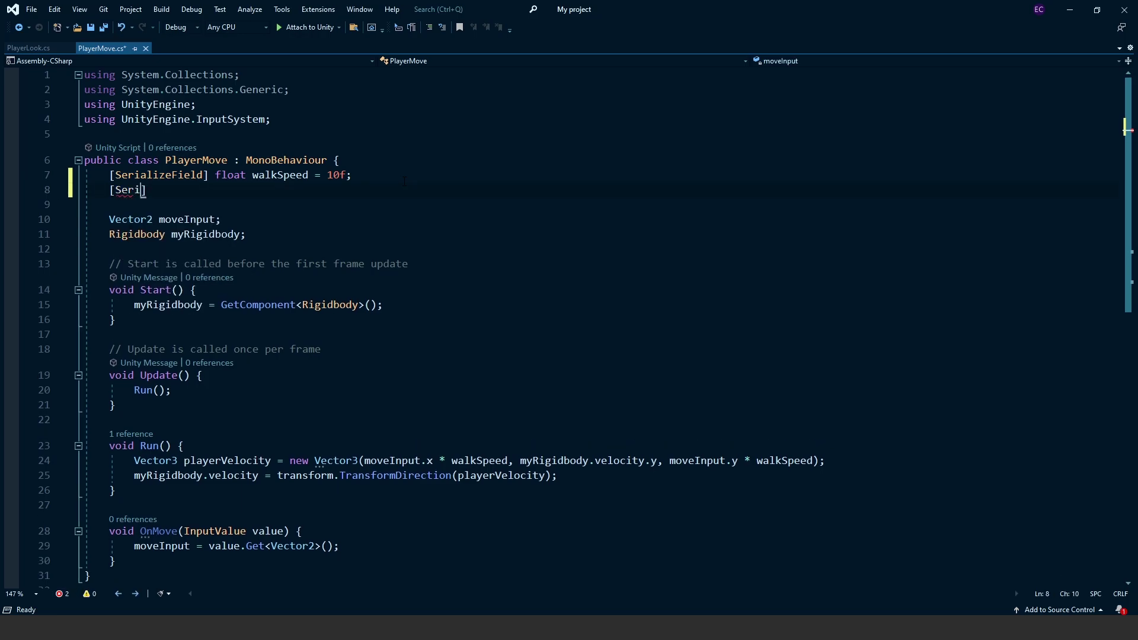
{"action": "type", "text": "lizeFi"}
{"action": "type", "text": "eld] floa"}
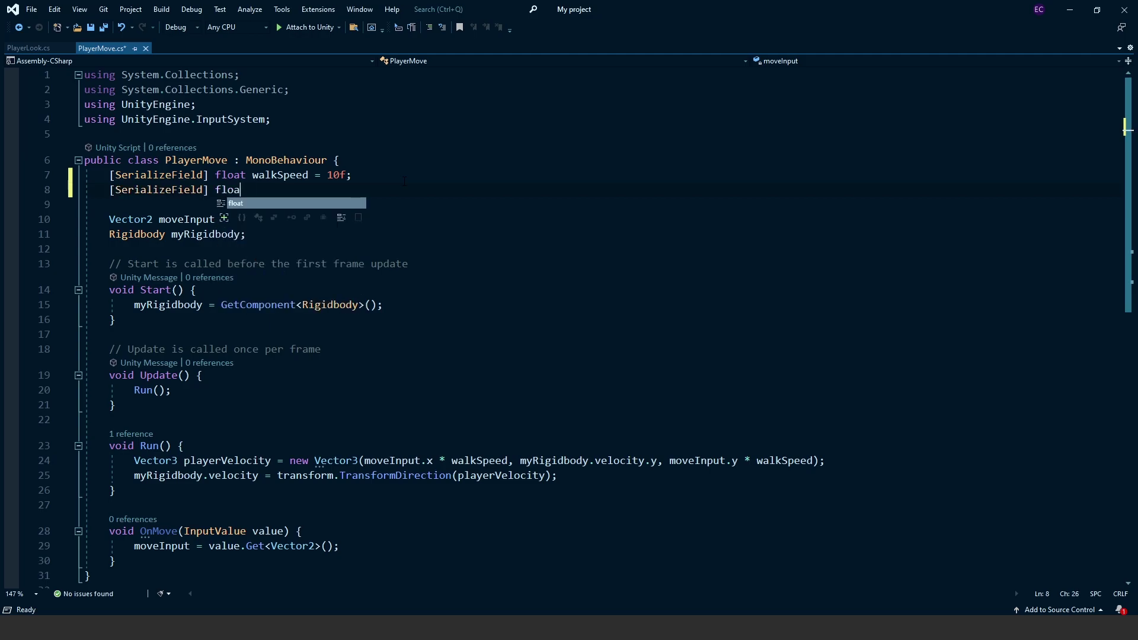
{"action": "type", "text": "t "}
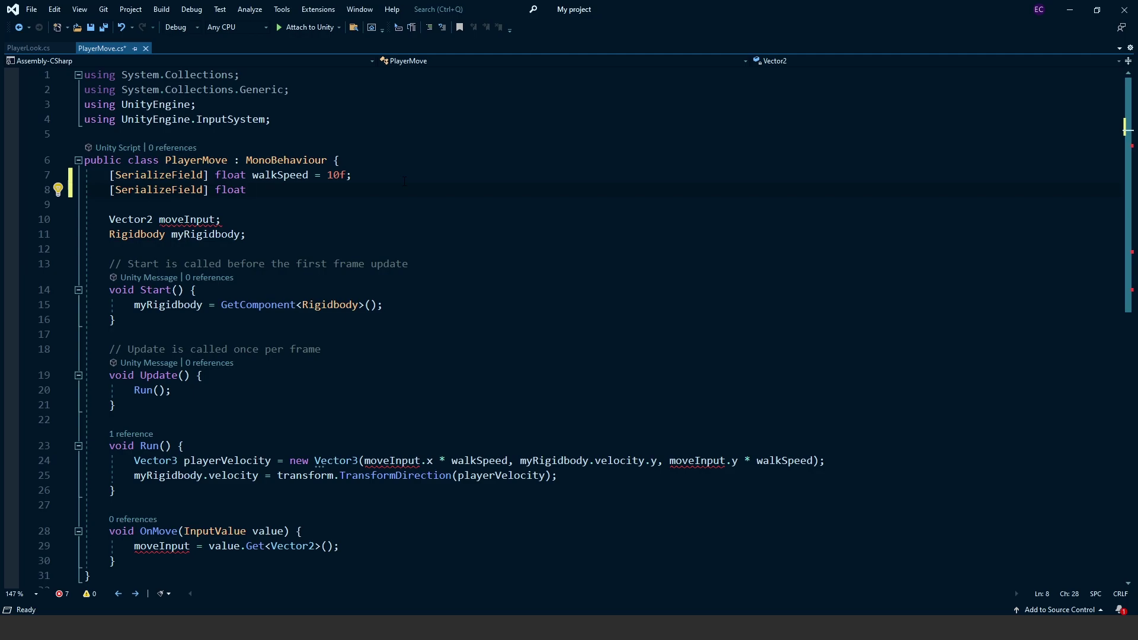
{"action": "type", "text": "jum"}
{"action": "key", "text": "BackSpace"}
{"action": "key", "text": "BackSpace"}
{"action": "key", "text": "BackSpace"}
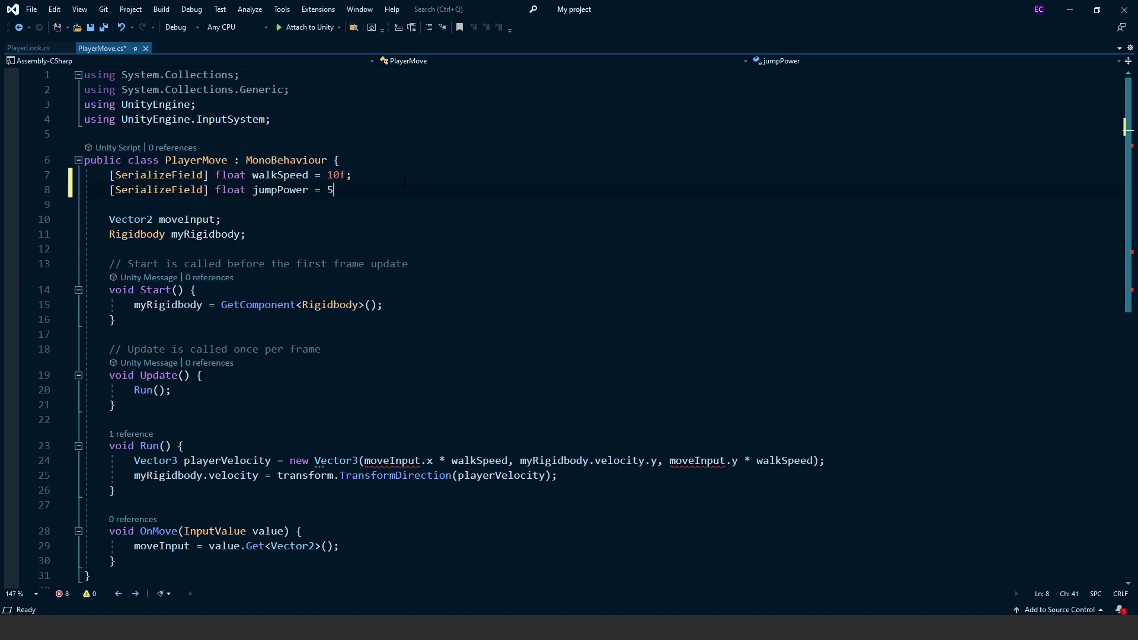
{"action": "type", "text": "f;"}
{"action": "scroll", "coordinate": [585, 325], "scroll_direction": "down", "scroll_amount": 1}
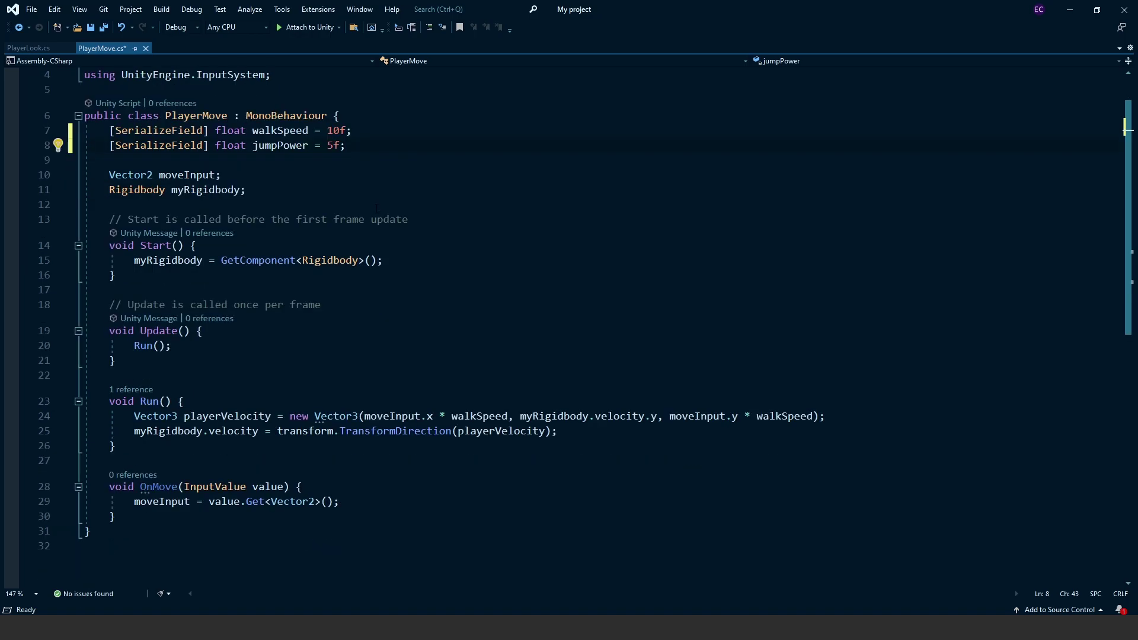
{"action": "scroll", "coordinate": [586, 326], "scroll_direction": "up", "scroll_amount": 1}
- Create a void Jump() method after Run and begin its body with myRigidbody
{"action": "left_click", "coordinate": [178, 505]}
{"action": "scroll", "coordinate": [179, 505], "scroll_direction": "down", "scroll_amount": 2}
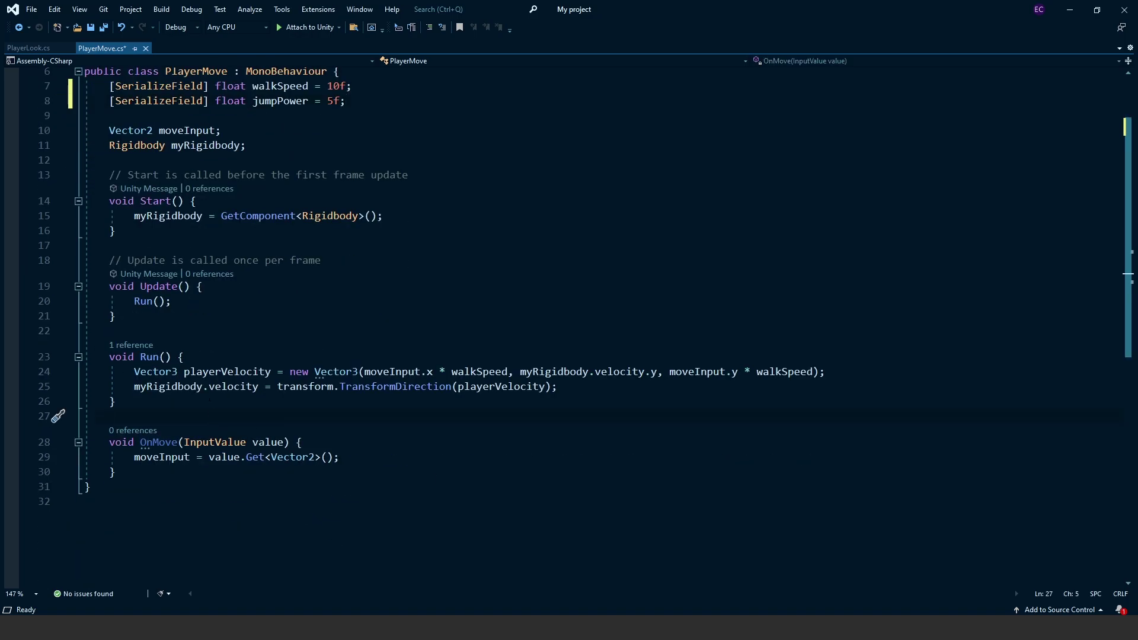
{"action": "key", "text": "Up"}
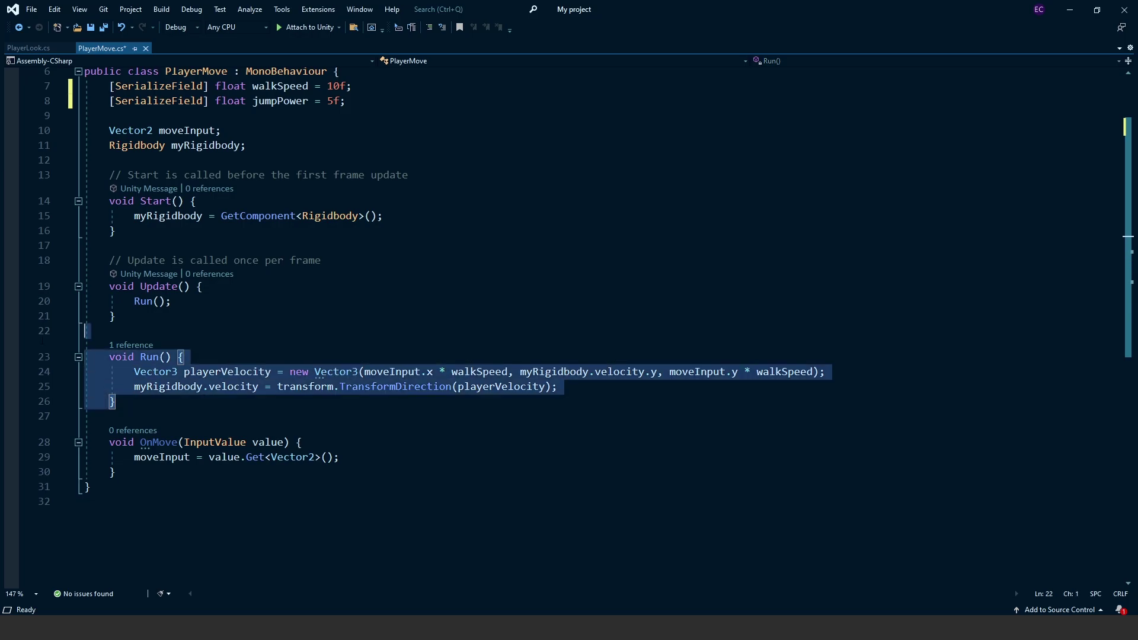
{"action": "key", "text": "Return"}
{"action": "key", "text": "Return"}
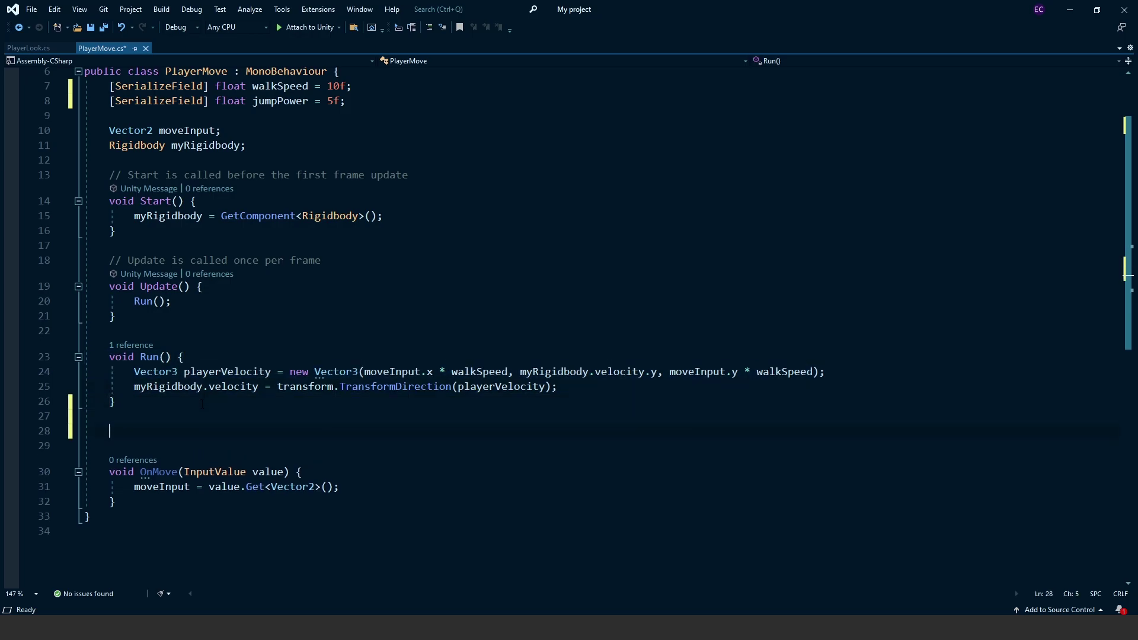
{"action": "type", "text": "void Jump"}
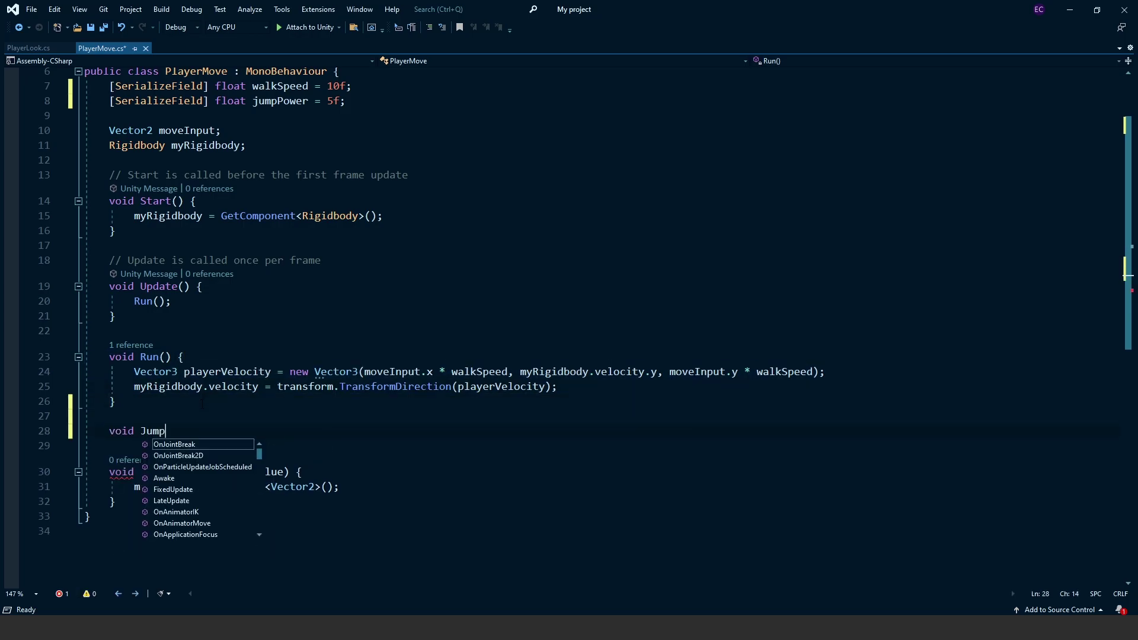
{"action": "type", "text": "() {"}
{"action": "key", "text": "Return"}
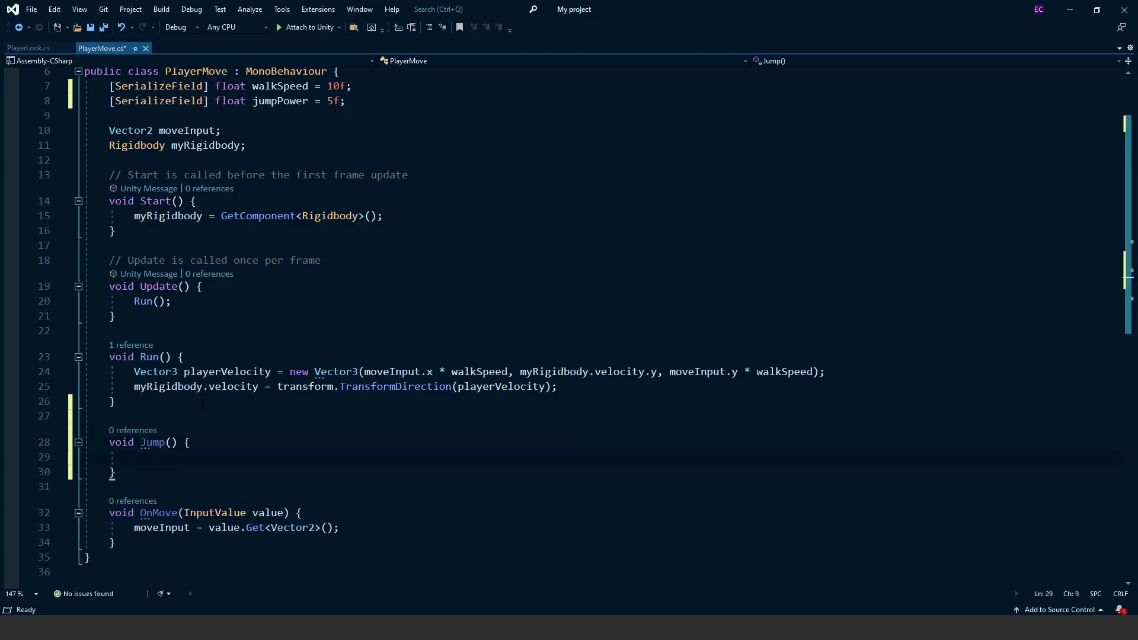
{"action": "type", "text": "myR"}
{"action": "key", "text": "Tab"}
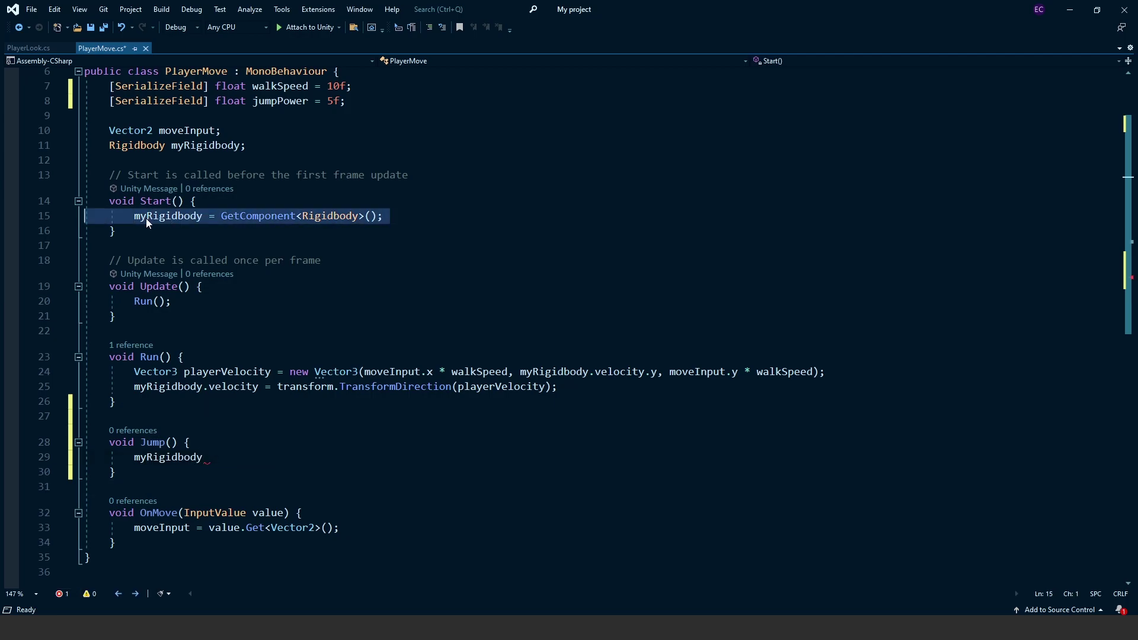
{"action": "left_click", "coordinate": [277, 215]}
{"action": "mouse_move", "coordinate": [256, 215]}
{"action": "scroll", "coordinate": [279, 309], "scroll_direction": "up", "scroll_amount": 2}
{"action": "scroll", "coordinate": [279, 309], "scroll_direction": "down", "scroll_amount": 5}
{"action": "scroll", "coordinate": [278, 309], "scroll_direction": "up", "scroll_amount": 3}
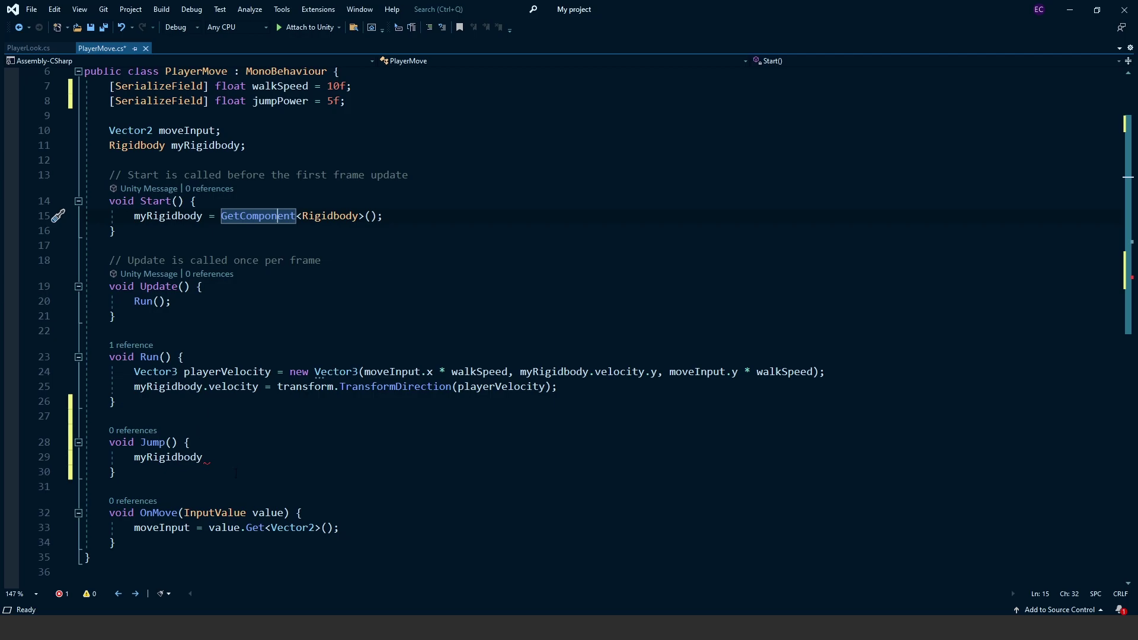
- Finish Jump with myRigidbody.AddForce(new Vector3(0, jumpPower, 0), ForceMode.Impulse)
{"action": "left_click", "coordinate": [258, 457]}
{"action": "type", "text": "."}
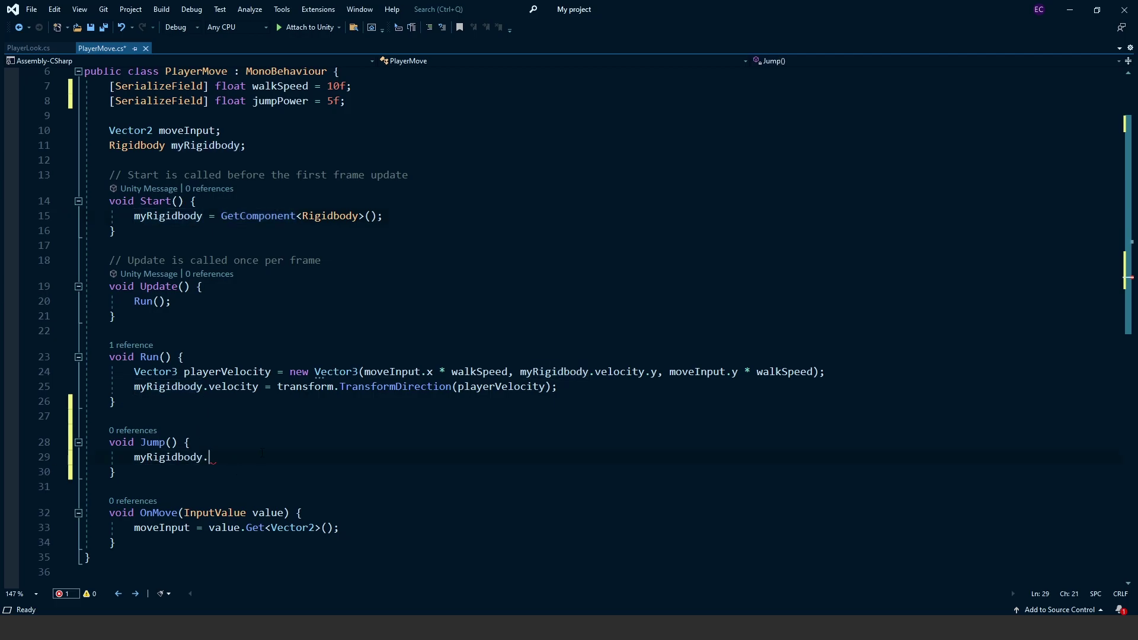
{"action": "type", "text": "AddForce"}
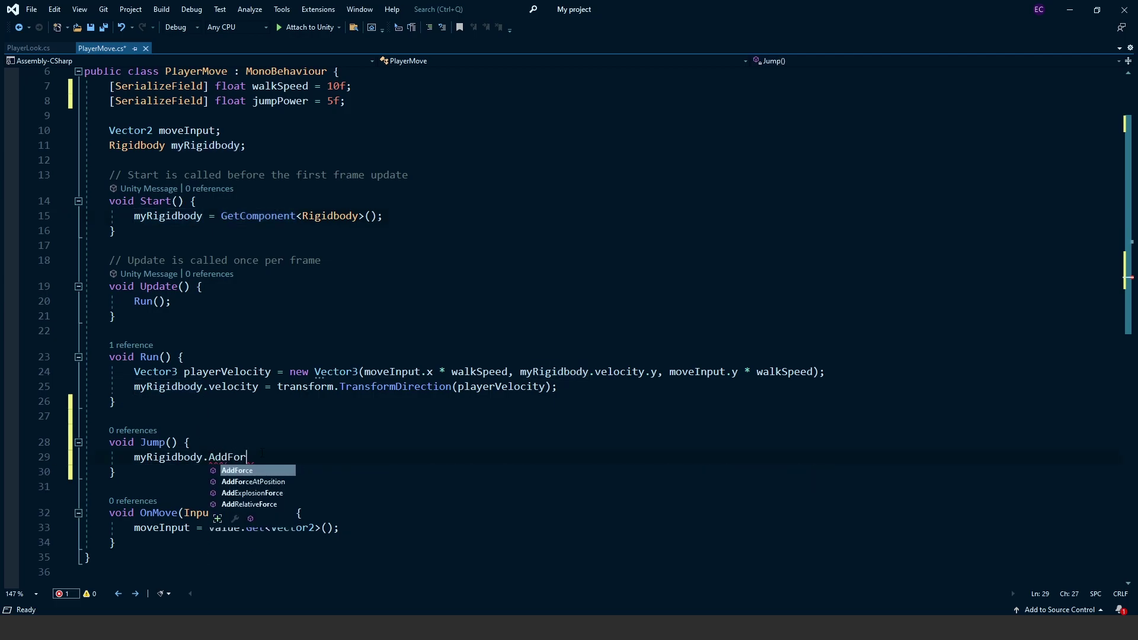
{"action": "type", "text": "("}
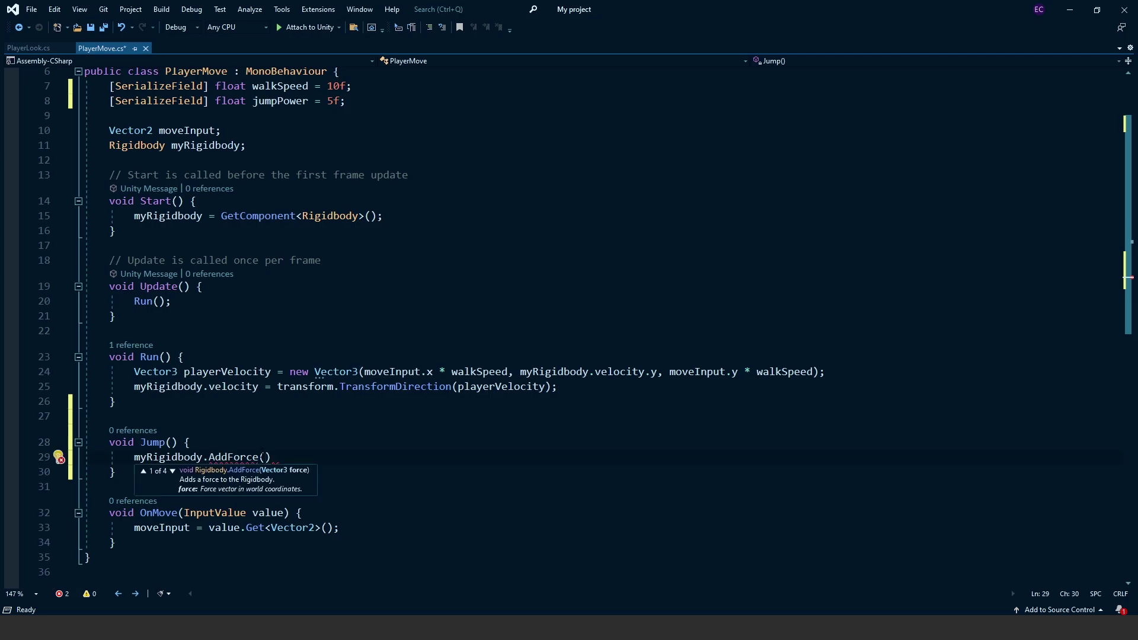
{"action": "type", "text": "new "}
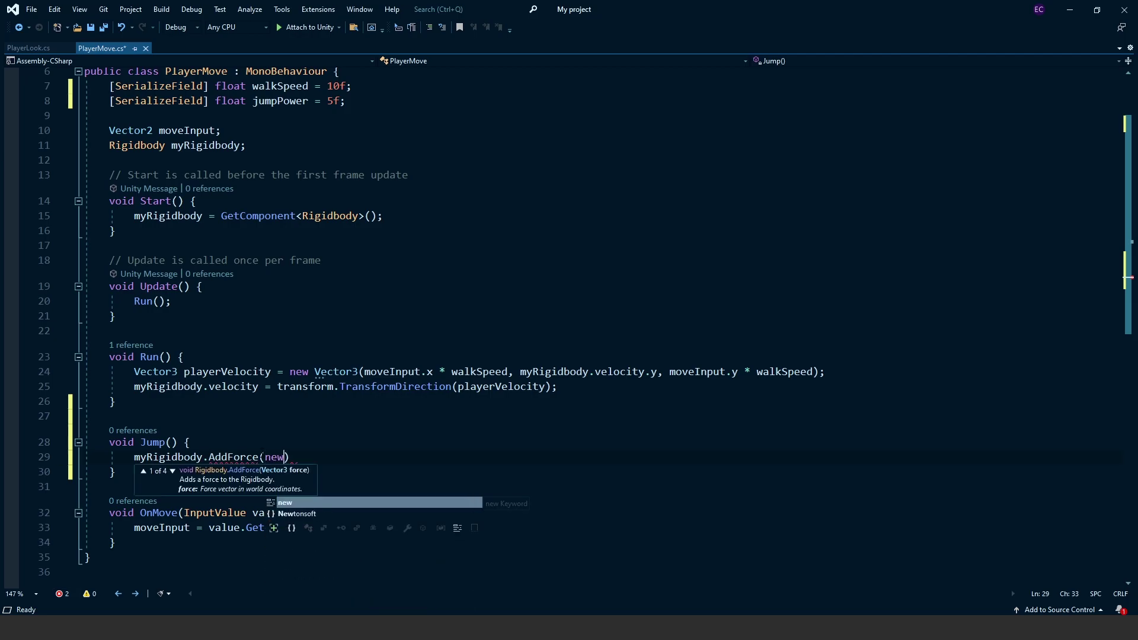
{"action": "type", "text": "Vector3("}
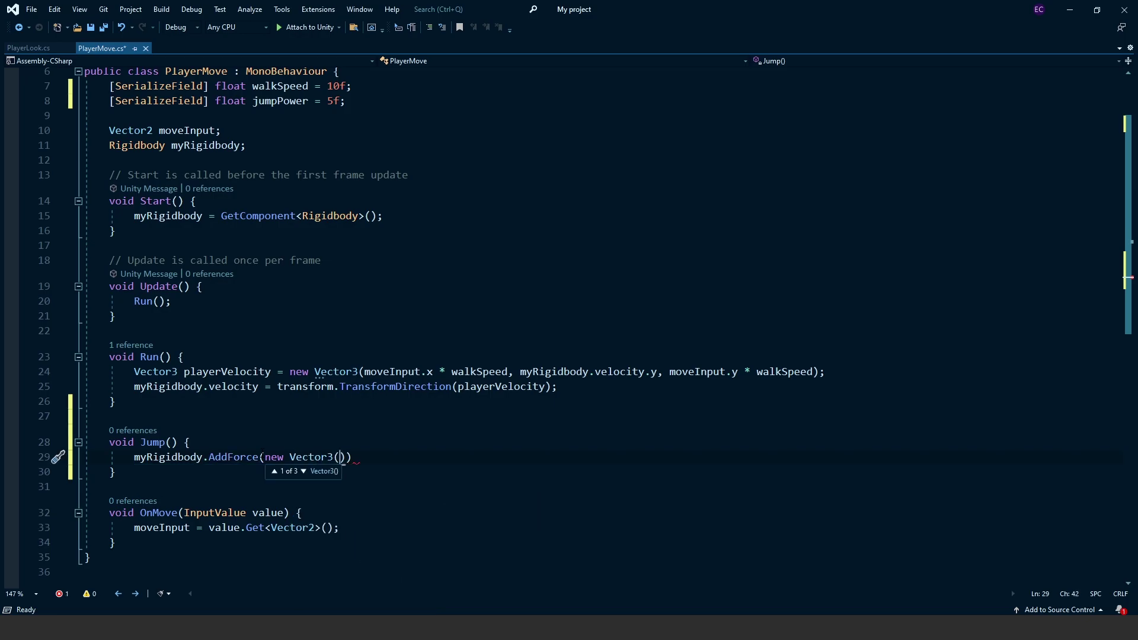
{"action": "type", "text": "0,"}
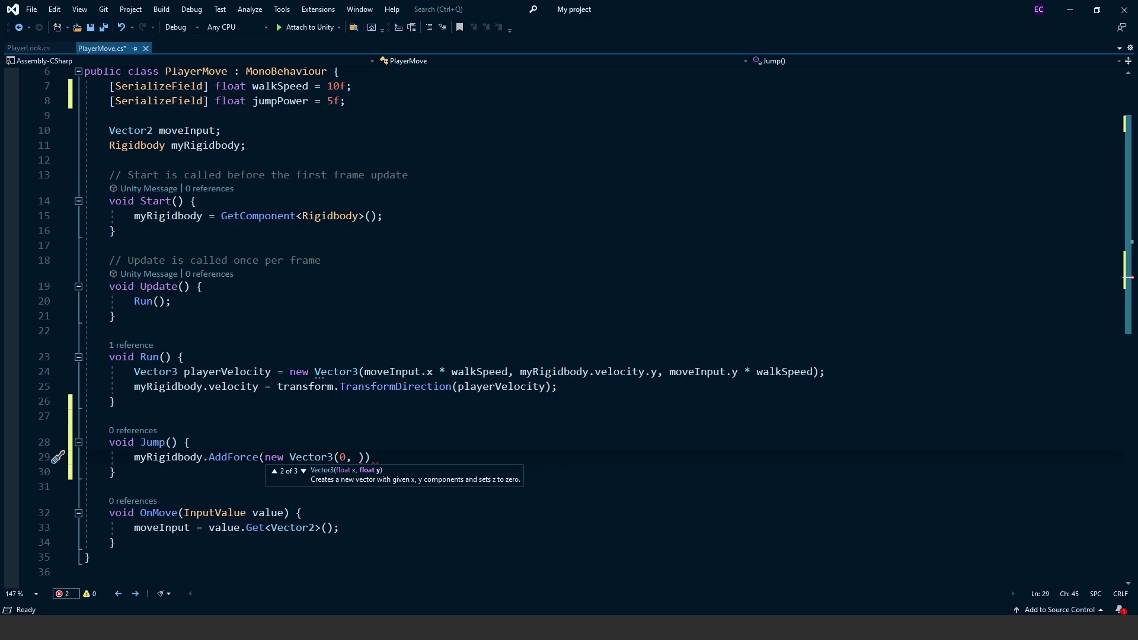
{"action": "type", "text": " y"}
{"action": "type", "text": ", 0"}
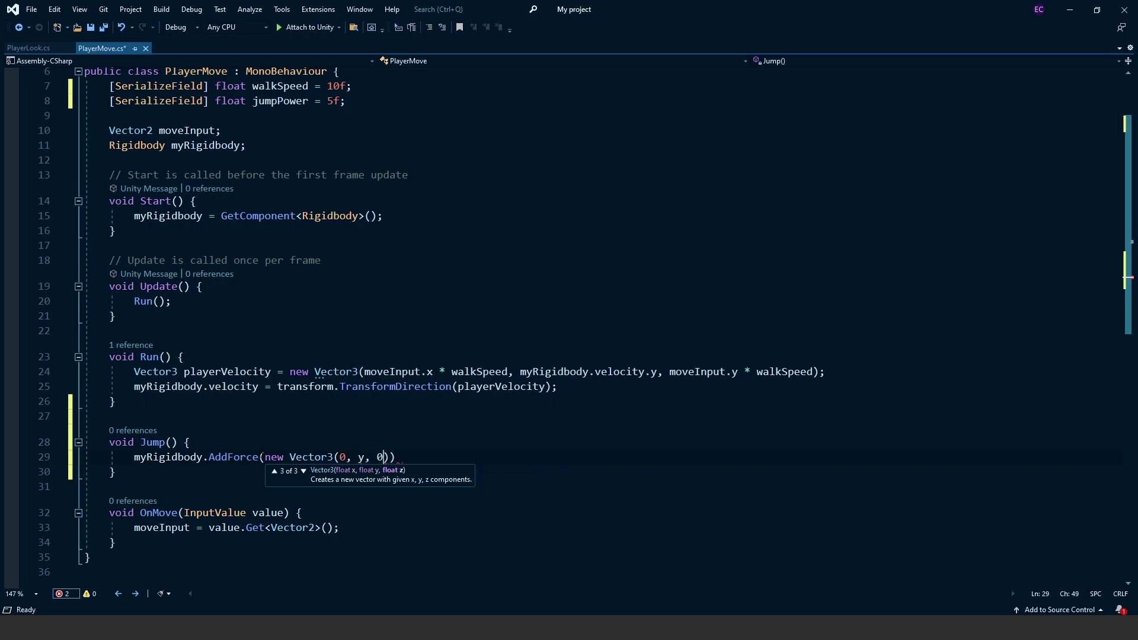
{"action": "key", "text": "Left"}
{"action": "key", "text": "Left"}
{"action": "key", "text": "Left"}
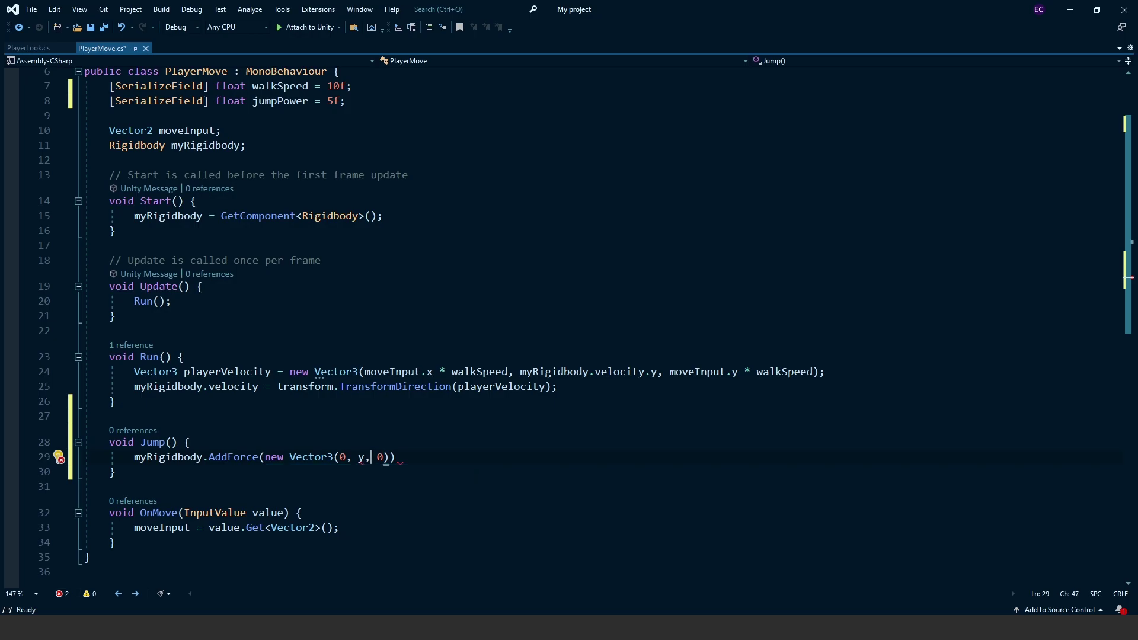
{"action": "key", "text": "BackSpace"}
{"action": "type", "text": "jum"}
{"action": "key", "text": "Tab"}
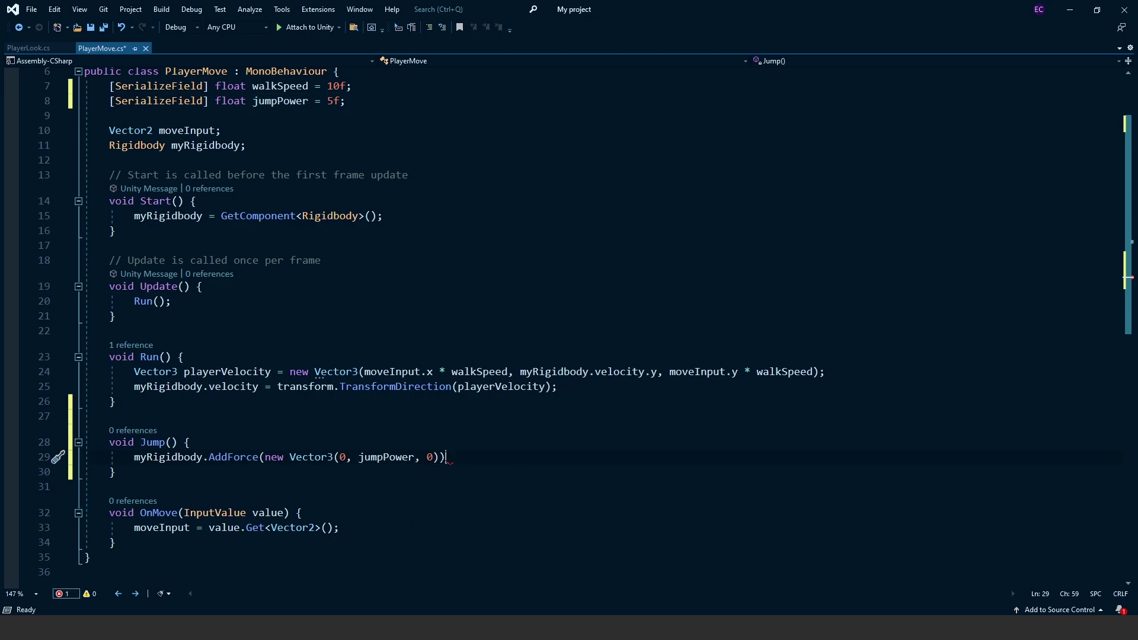
{"action": "key", "text": "Right"}
{"action": "key", "text": "Right"}
{"action": "key", "text": "Right"}
{"action": "type", "text": ", "}
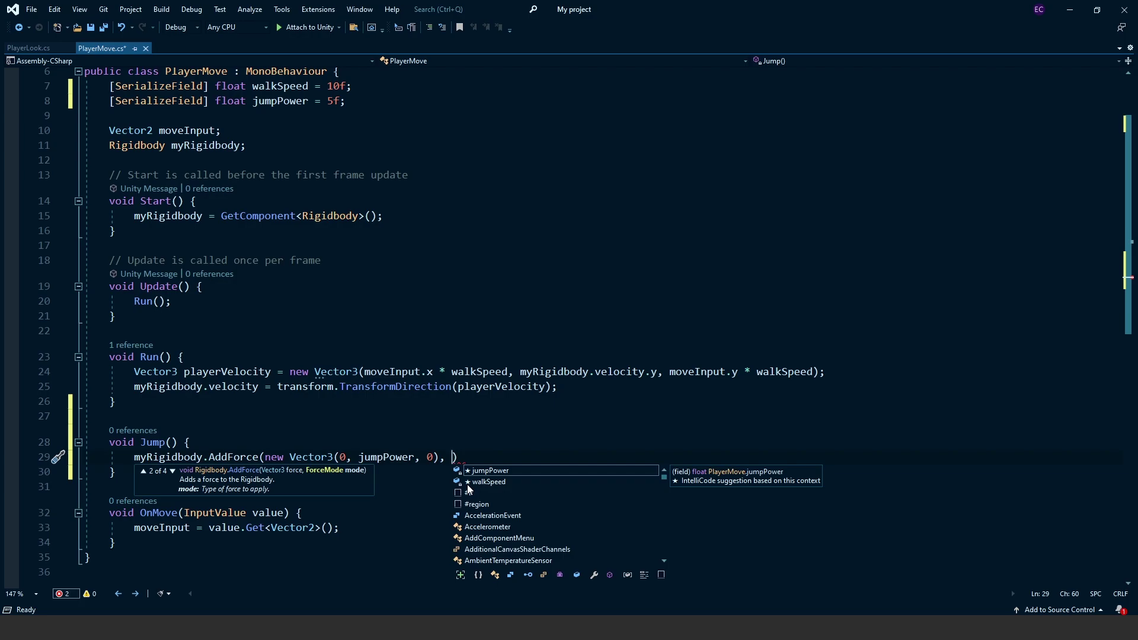
{"action": "type", "text": "ForceM"}
{"action": "key", "text": "Tab"}
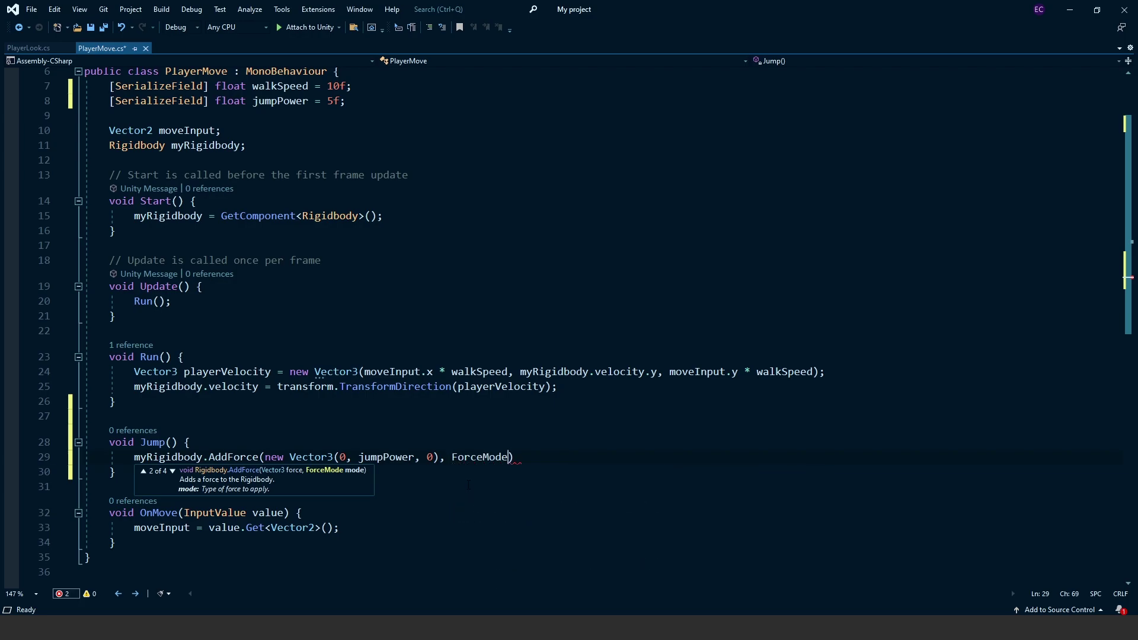
{"action": "type", "text": "ForceMode.Impulse"}
{"action": "key", "text": "Right"}
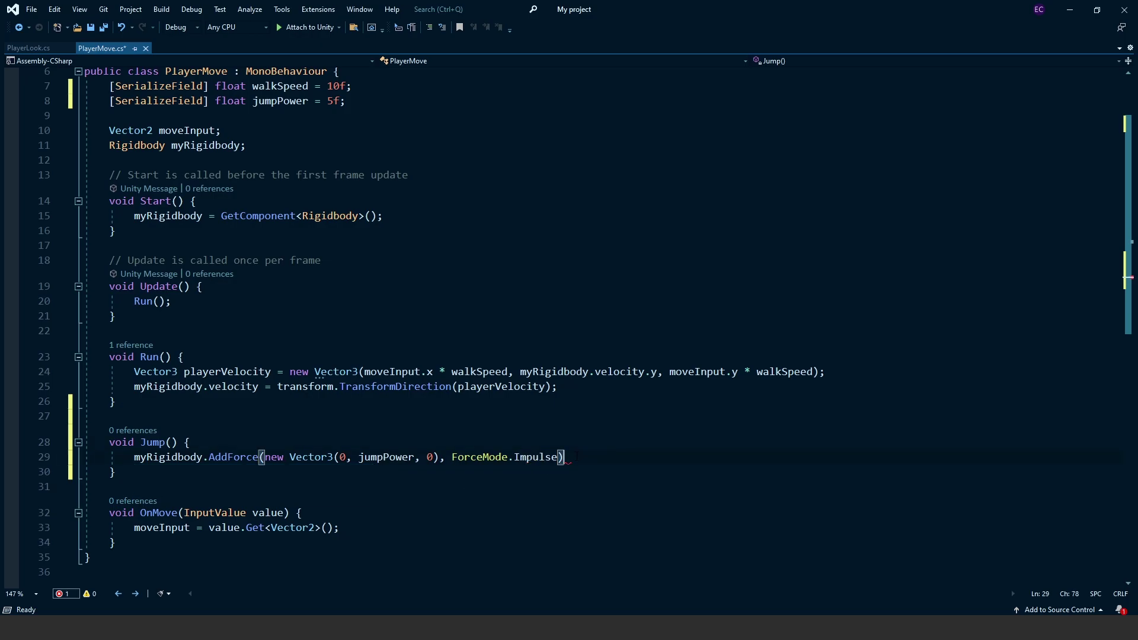
{"action": "type", "text": ";"}
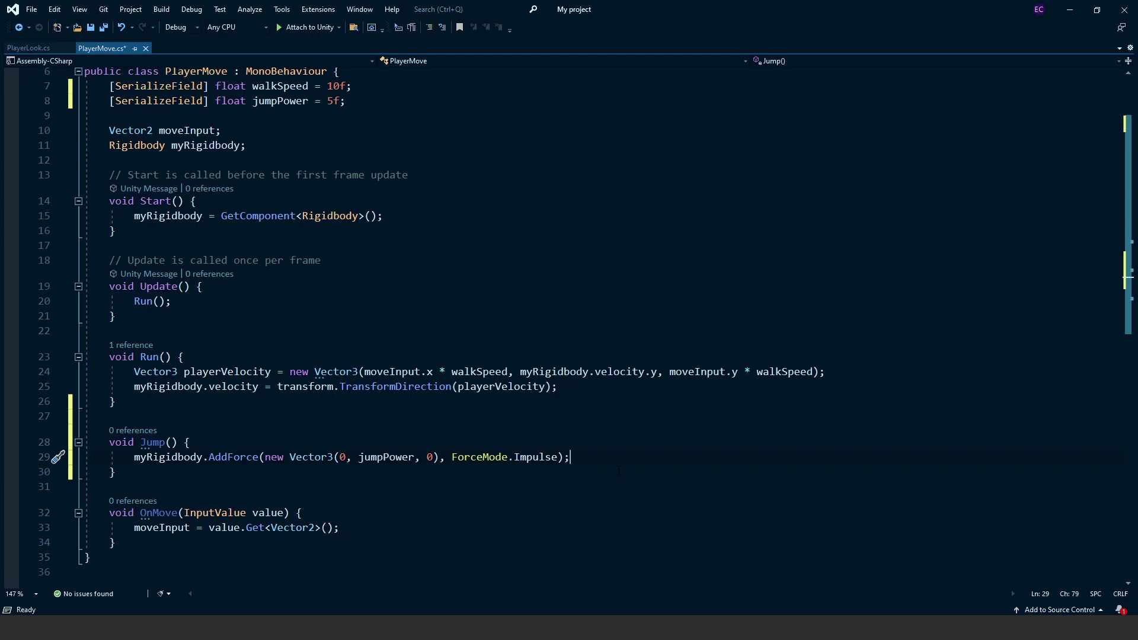
- Add a Jump(); call after Run(); in Update and save the script
{"action": "key", "text": "ctrl+s"}
{"action": "left_click", "coordinate": [215, 287]}
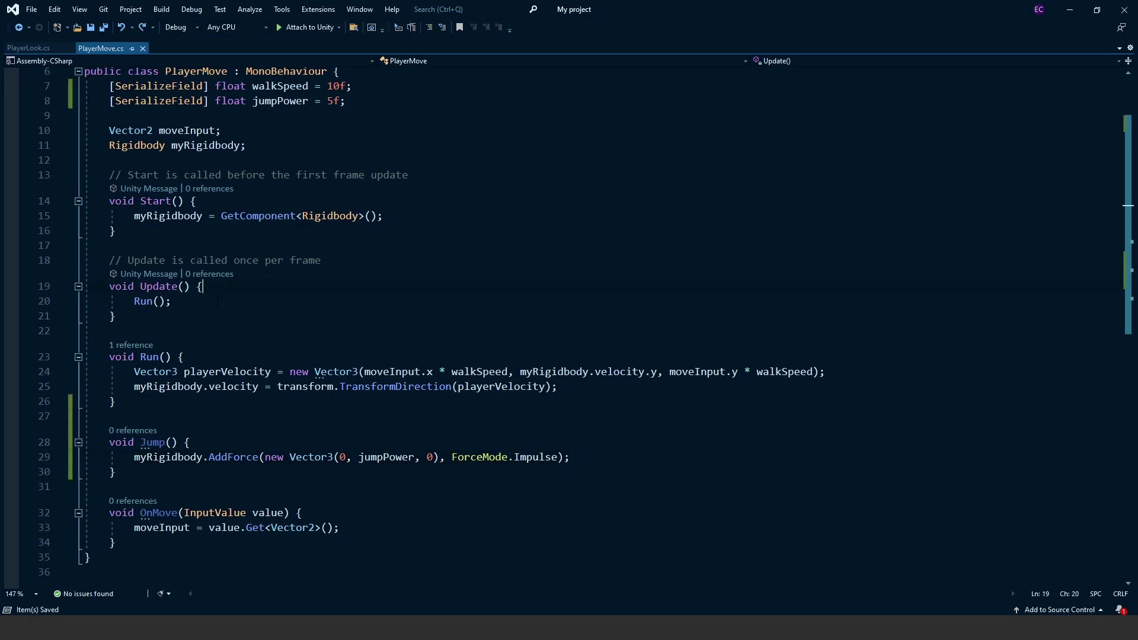
{"action": "key", "text": "Return"}
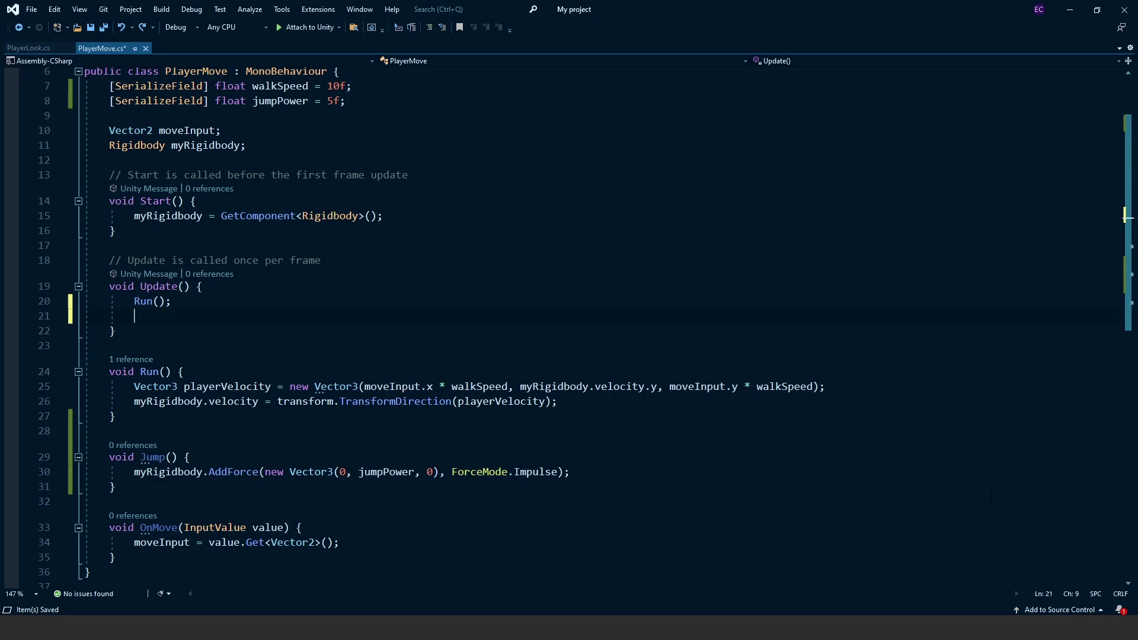
{"action": "type", "text": "Ju"}
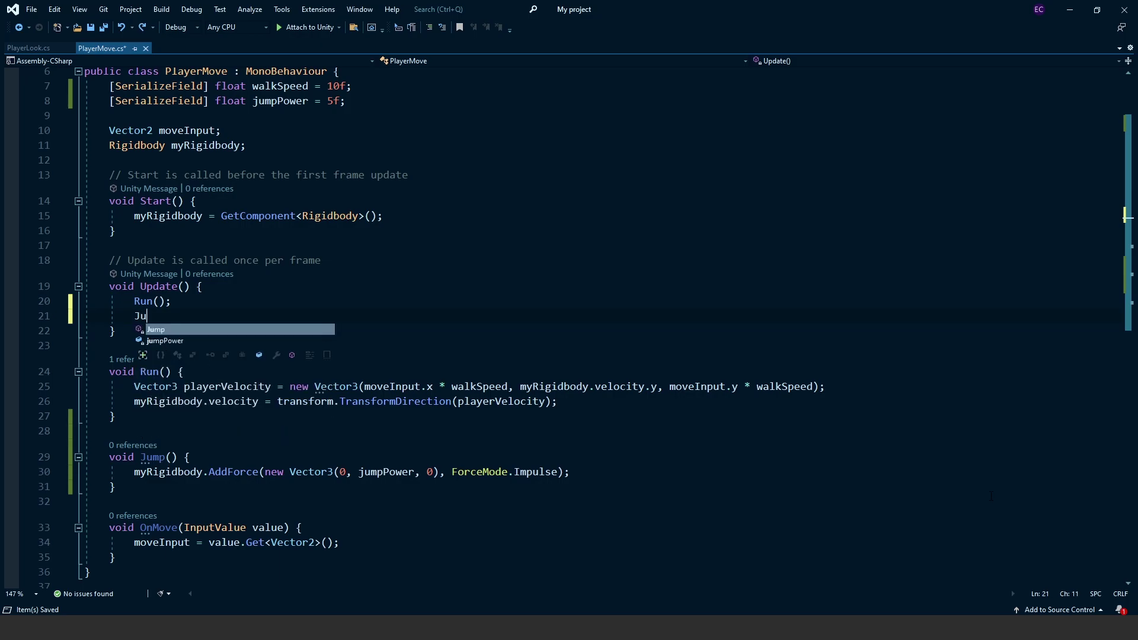
{"action": "type", "text": "mp()"}
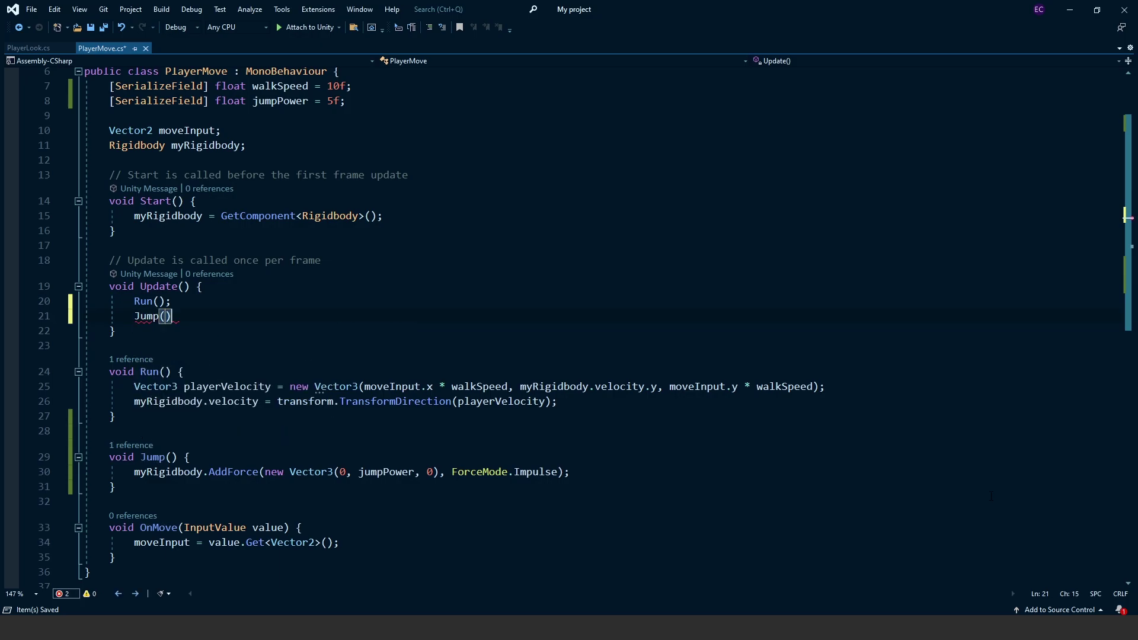
{"action": "type", "text": ";"}
{"action": "key", "text": "ctrl+s"}
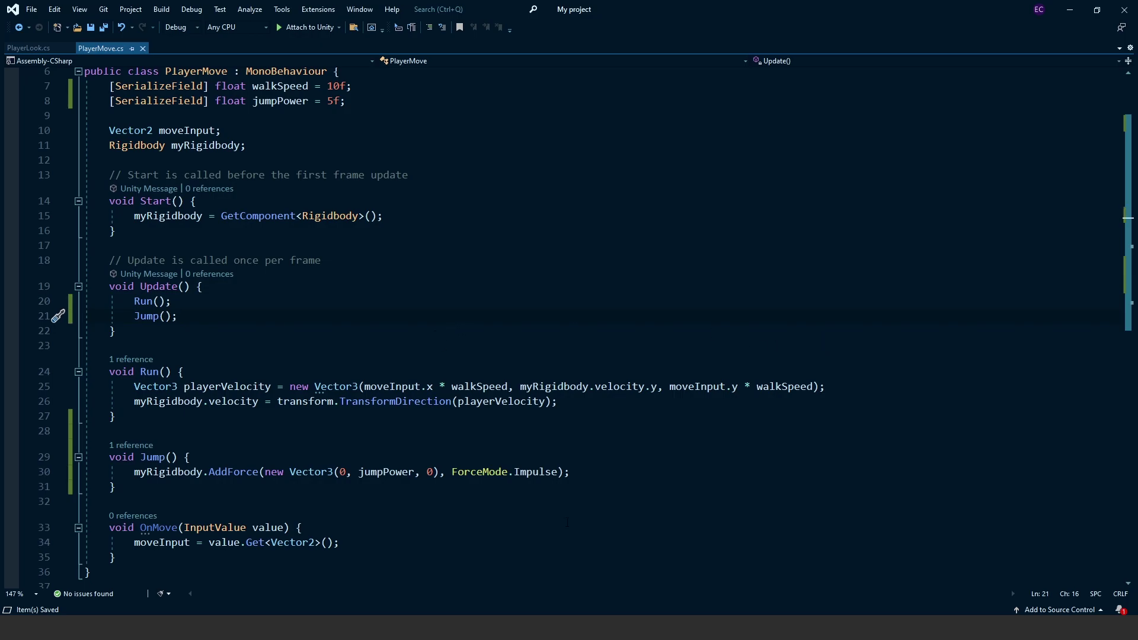
- Briefly run Play mode in Unity, then return to the script above the Jump() call
{"action": "key", "text": "alt+Tab"}
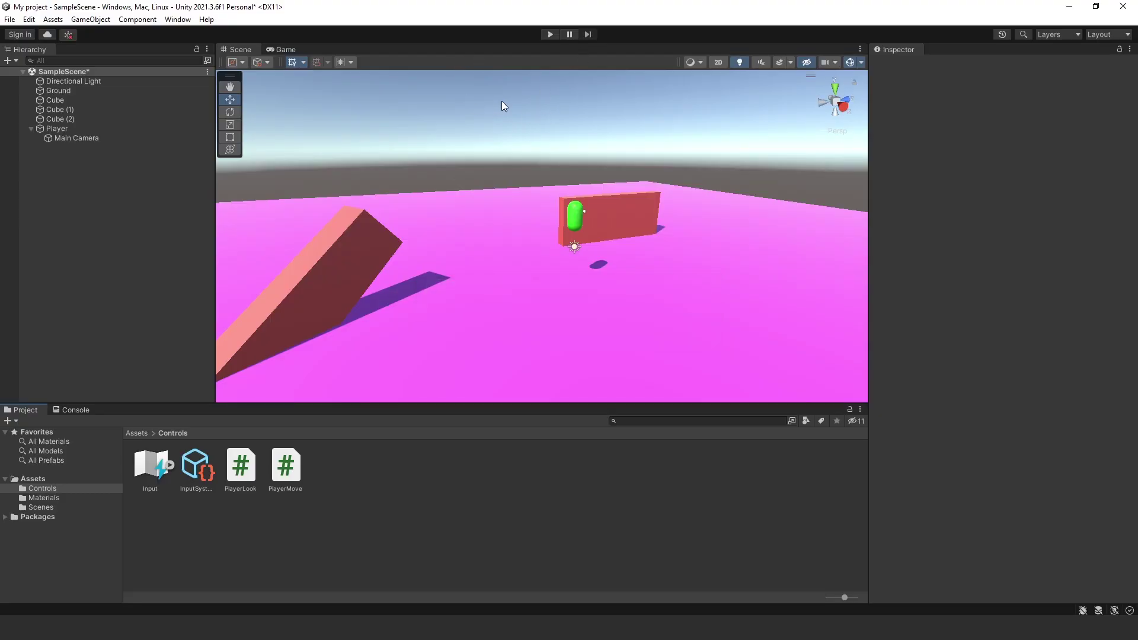
{"action": "left_click", "coordinate": [549, 34]}
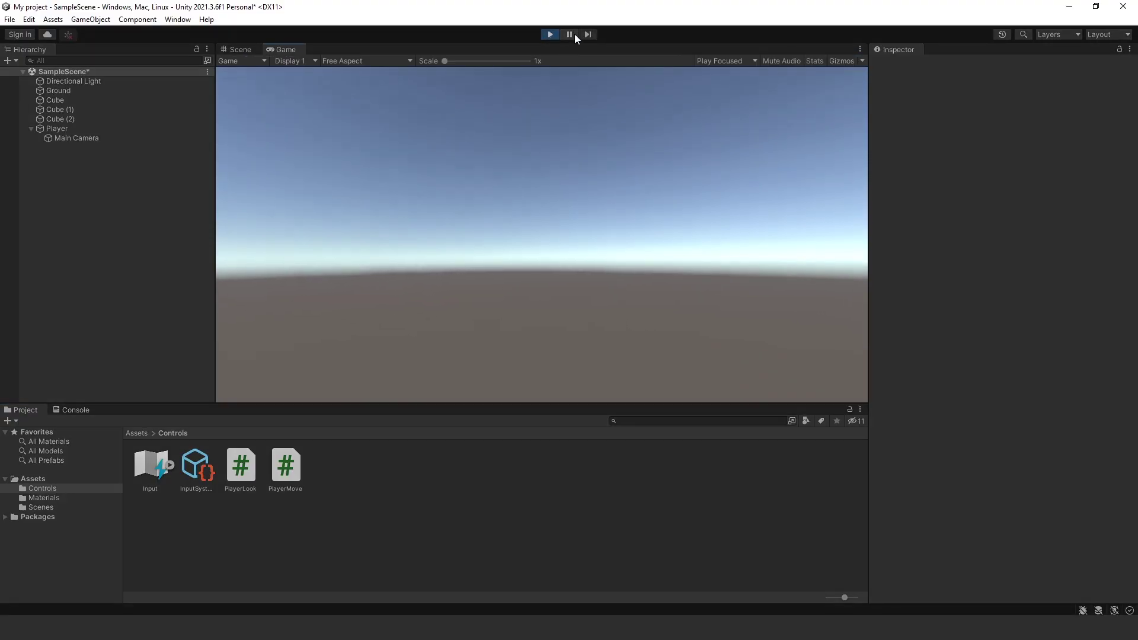
{"action": "left_click", "coordinate": [549, 34]}
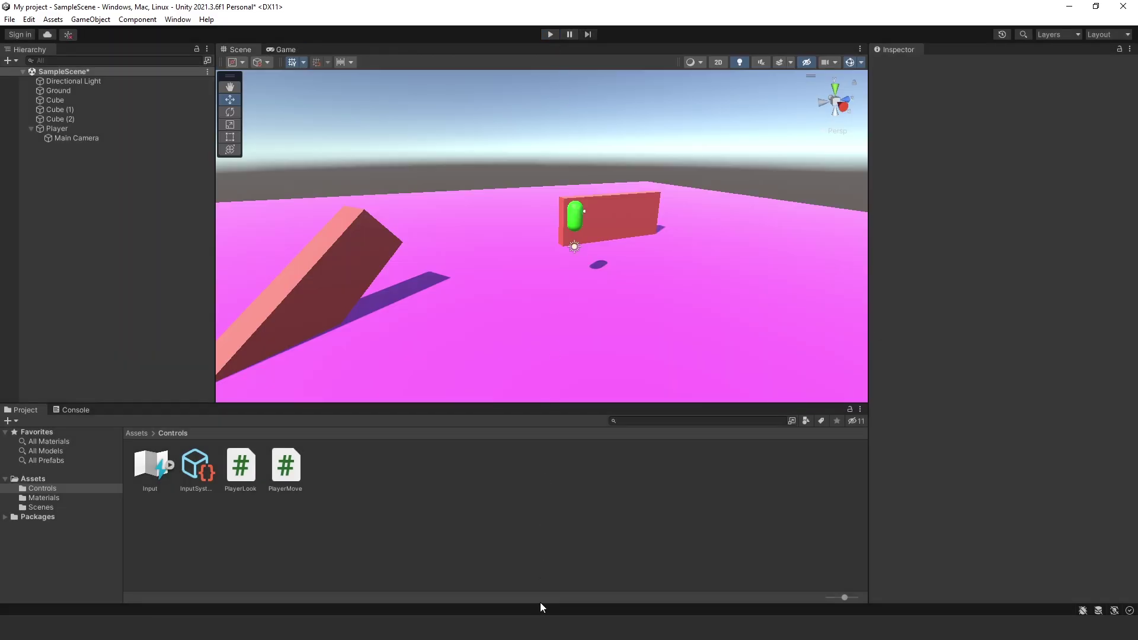
{"action": "key", "text": "alt+Tab"}
{"action": "key", "text": "Return"}
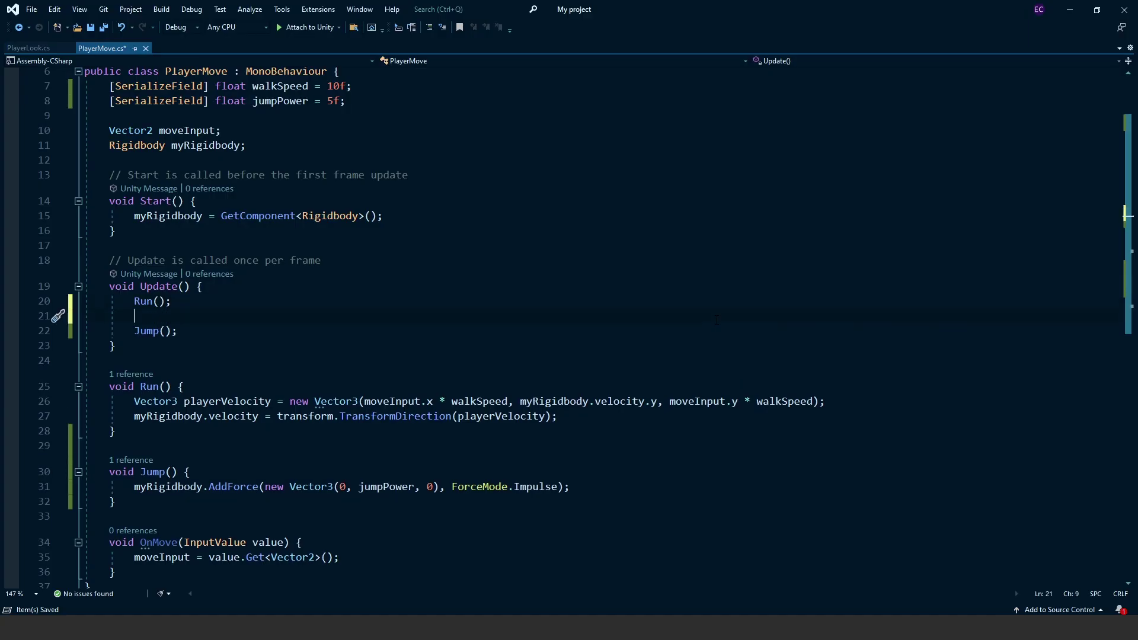
{"action": "type", "text": "if (IU"}
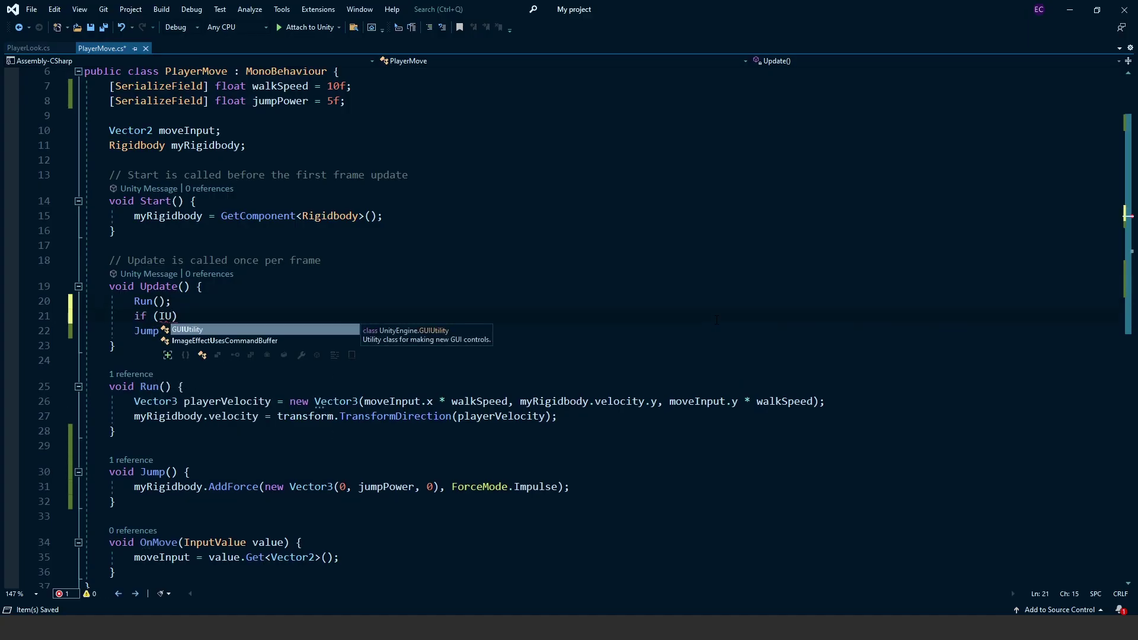
- Write an if (Input.GetButtonDown("Jump")) block in Update to hold the Jump call
{"action": "key", "text": "BackSpace"}
{"action": "type", "text": "nput.GetKeyDown,"}
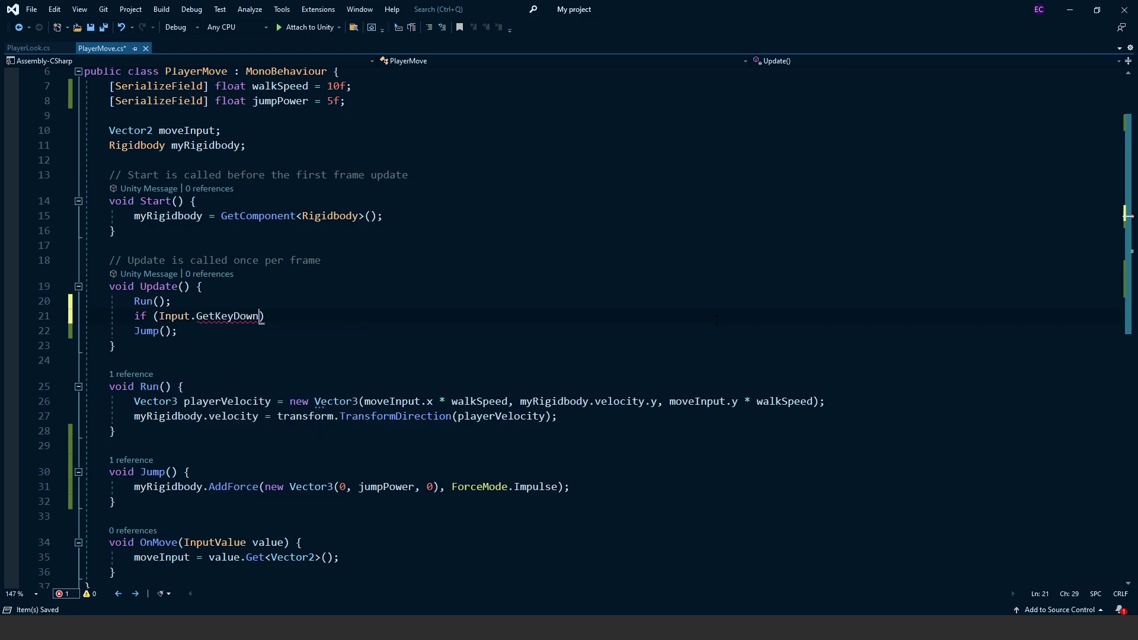
{"action": "key", "text": "BackSpace"}
{"action": "key", "text": "BackSpace"}
{"action": "key", "text": "BackSpace"}
{"action": "key", "text": "BackSpace"}
{"action": "type", "text": "GetBu"}
{"action": "key", "text": "Tab"}
{"action": "type", "text": "Down(\"J"}
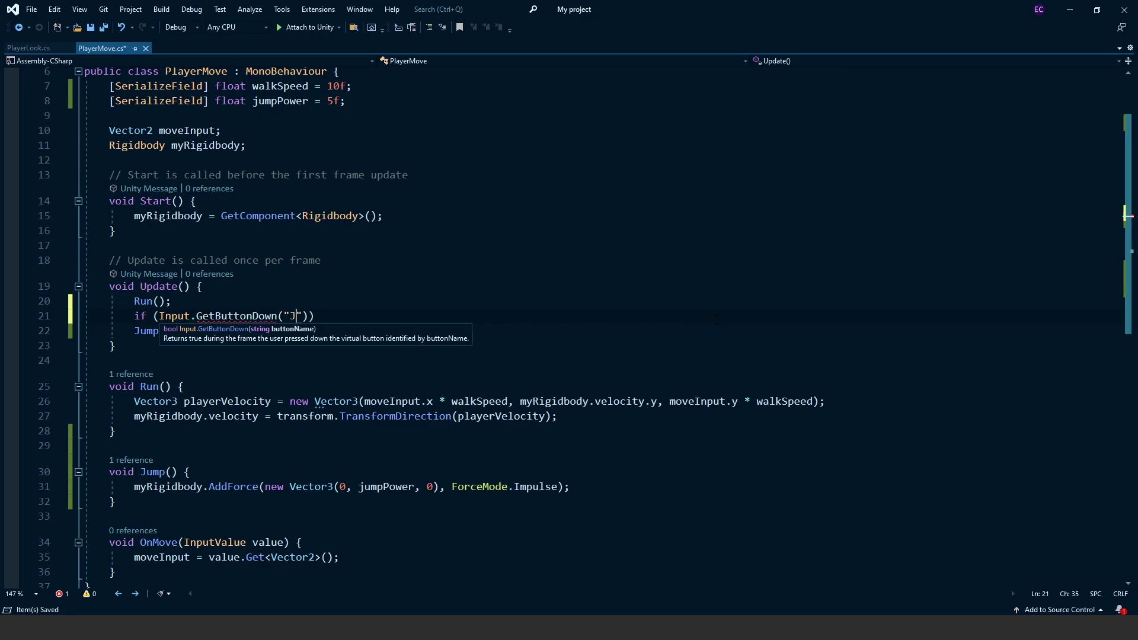
{"action": "type", "text": "ump\""}
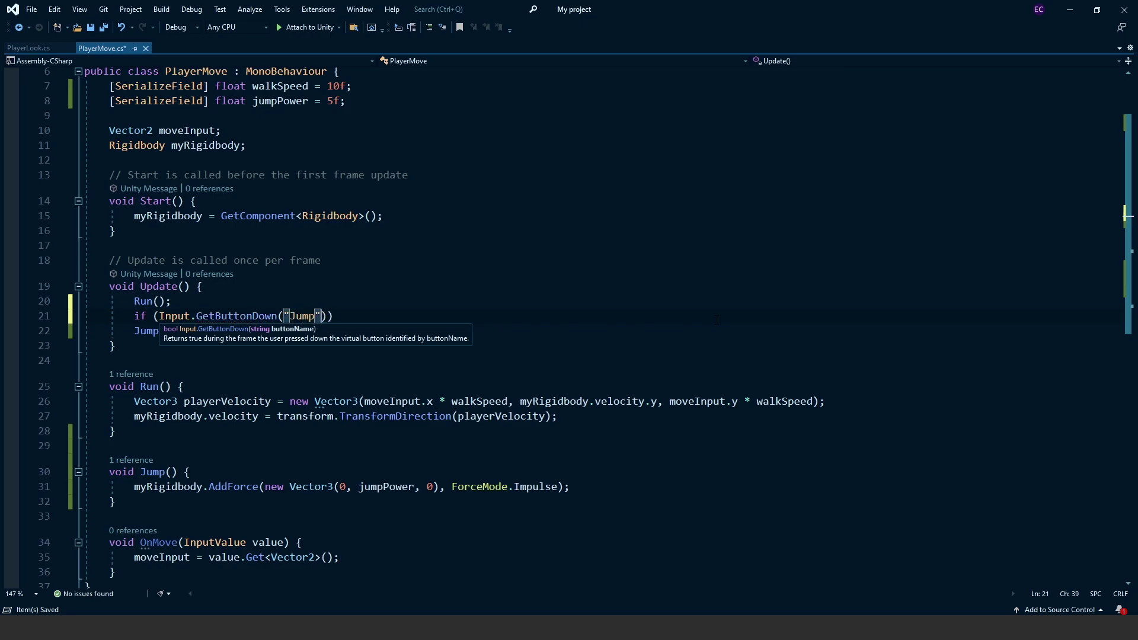
{"action": "type", "text": ")"}
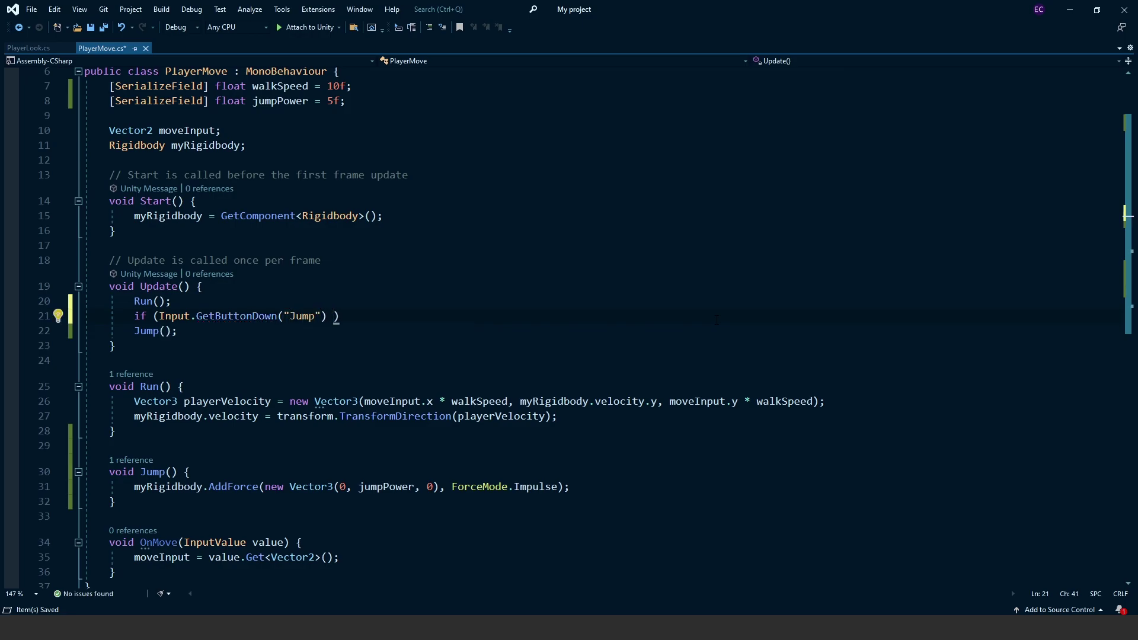
{"action": "key", "text": "BackSpace"}
{"action": "key", "text": "BackSpace"}
{"action": "type", "text": "))"}
{"action": "type", "text": " Packages"}
{"action": "key", "text": "BackSpace"}
{"action": "key", "text": "BackSpace"}
{"action": "key", "text": "BackSpace"}
{"action": "key", "text": "BackSpace"}
{"action": "key", "text": "BackSpace"}
{"action": "key", "text": "BackSpace"}
{"action": "key", "text": "BackSpace"}
{"action": "type", "text": "{"}
{"action": "key", "text": "Return"}
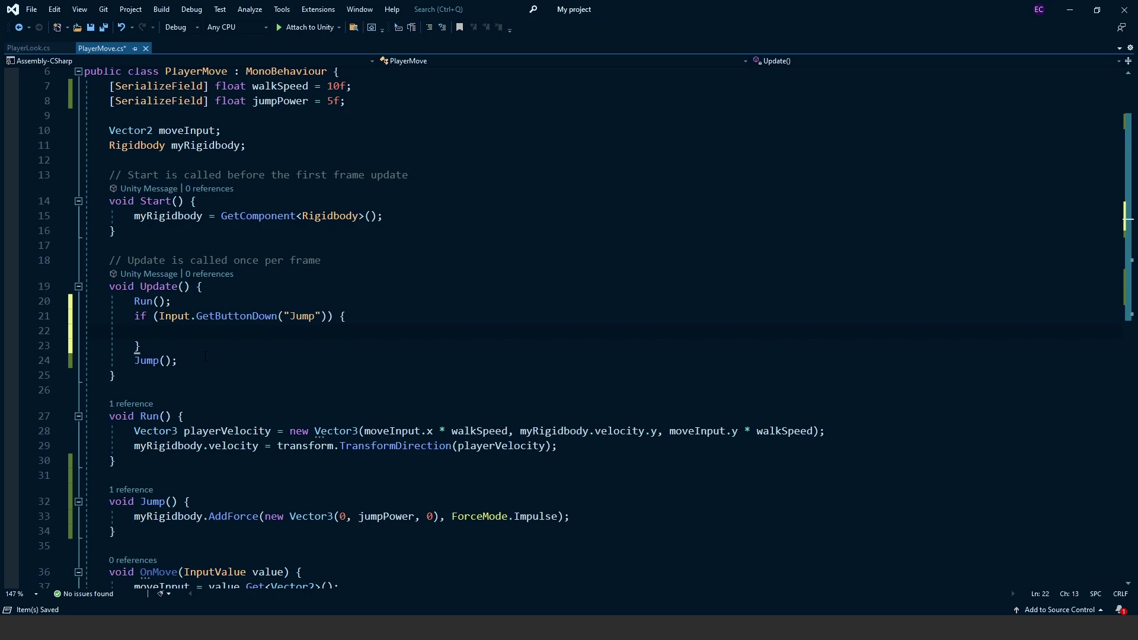
{"action": "type", "text": "Jump();"}
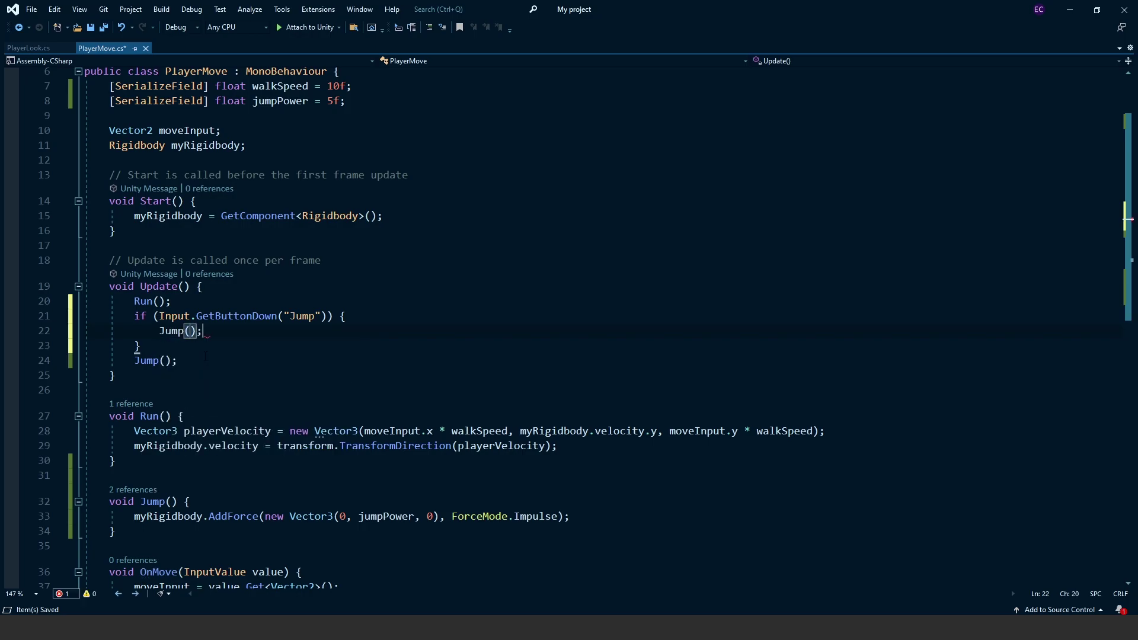
- Delete the leftover unconditional Jump(); line below the if block
{"action": "left_click", "coordinate": [204, 361]}
{"action": "key", "text": "shift+Up"}
{"action": "key", "text": "BackSpace"}
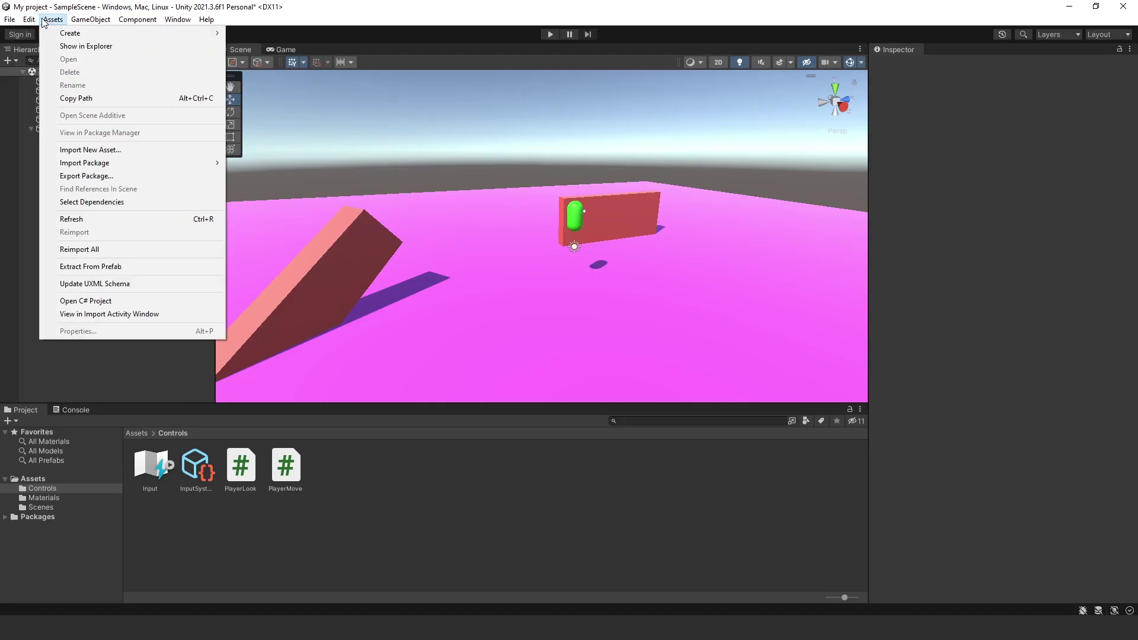
- Check both Input Manager Jump axes, confirm Positive Button is space, then close settings and Play
{"action": "left_click", "coordinate": [64, 397]}
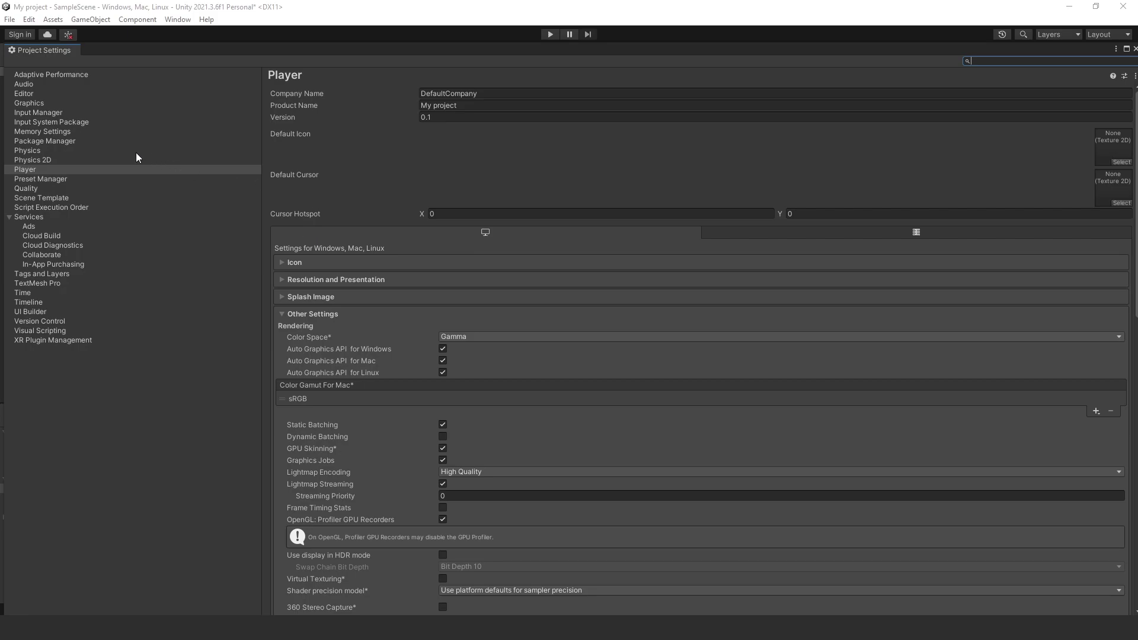
{"action": "left_click", "coordinate": [48, 108]}
{"action": "left_click", "coordinate": [271, 119]}
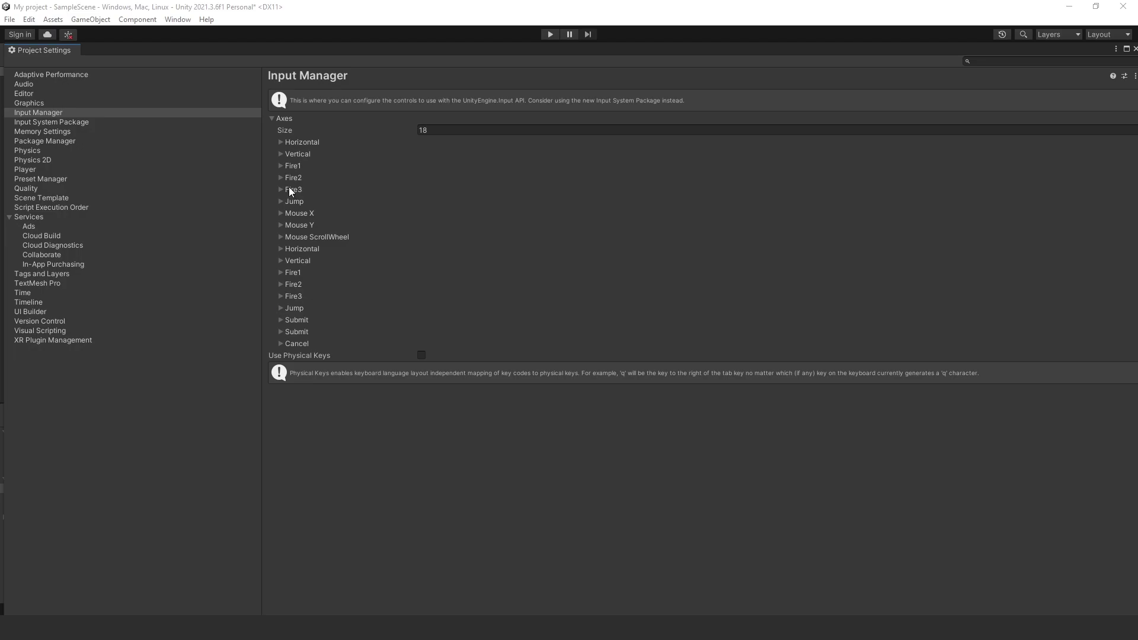
{"action": "left_click", "coordinate": [279, 309]}
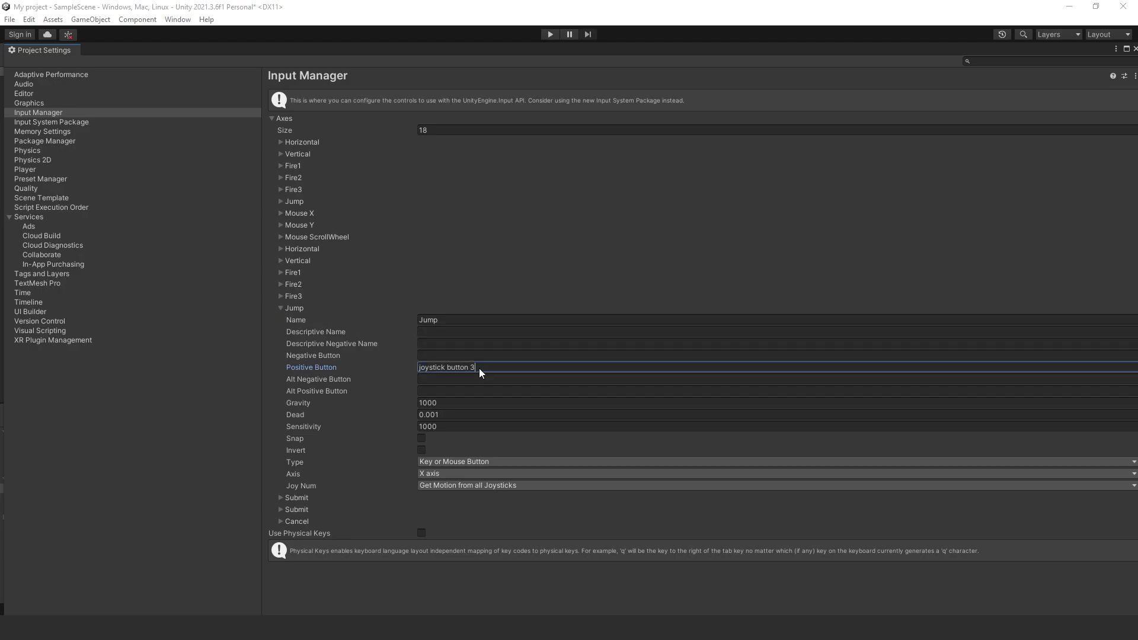
{"action": "left_click", "coordinate": [294, 307]}
{"action": "left_click", "coordinate": [280, 202]}
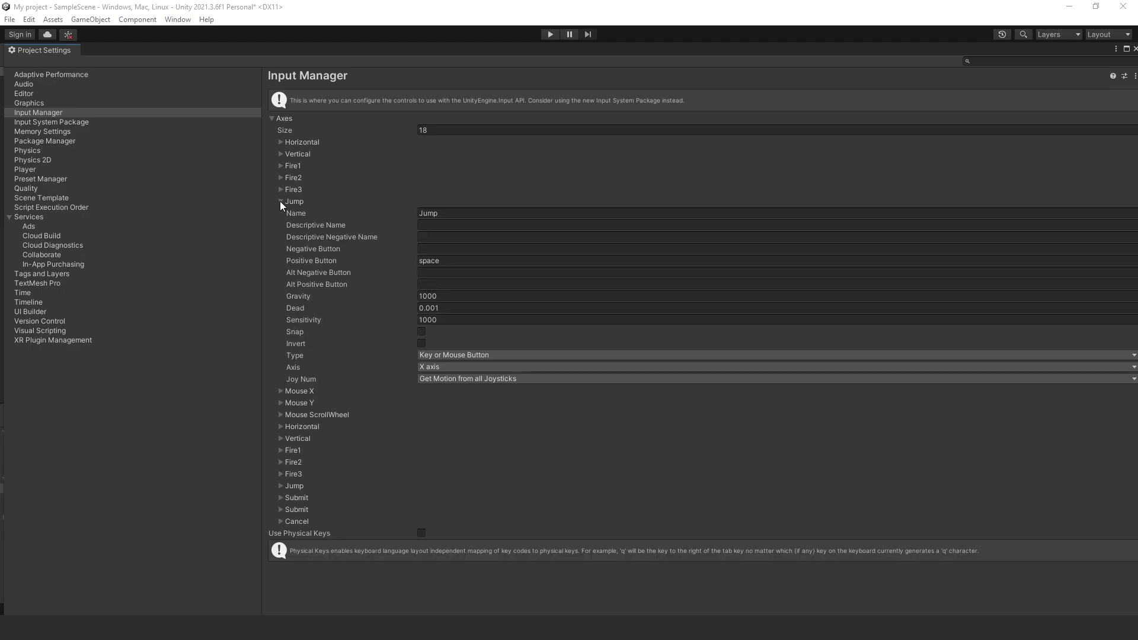
{"action": "left_click", "coordinate": [455, 260]}
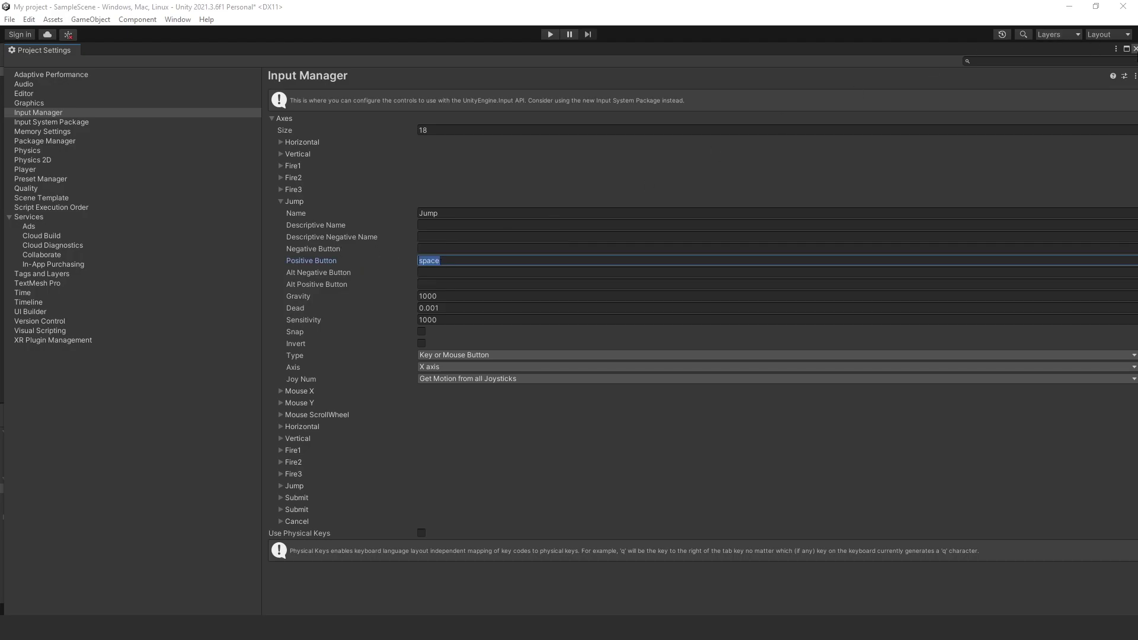
{"action": "left_click", "coordinate": [1133, 50]}
{"action": "left_click", "coordinate": [550, 34]}
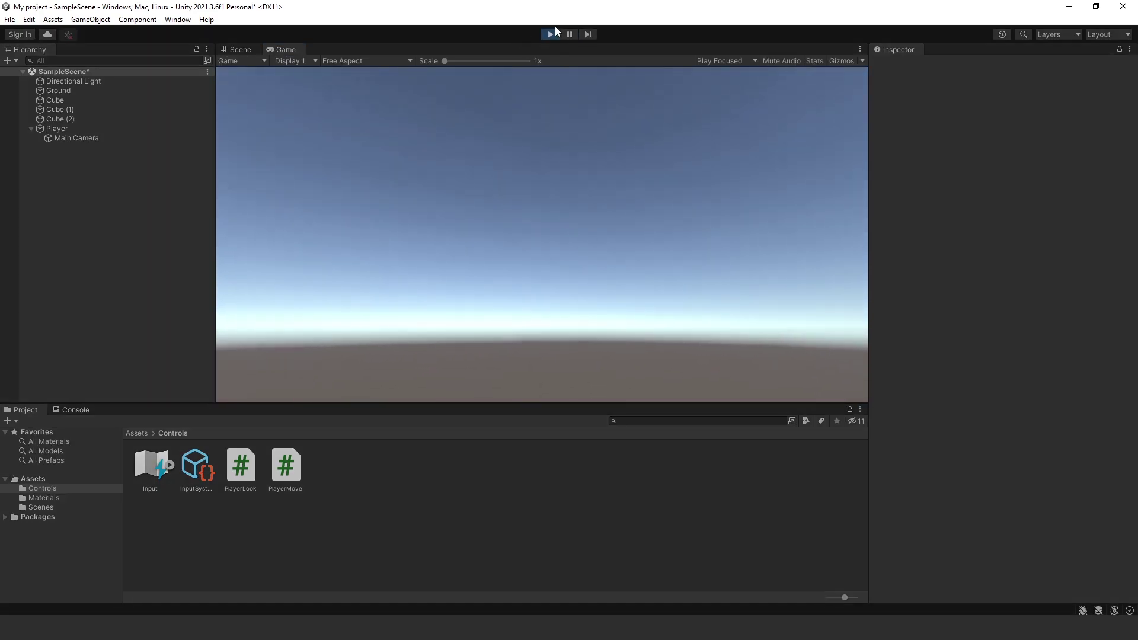
- Restart Play mode to try the jump, then leave Play mode with Ctrl+P
{"action": "left_click", "coordinate": [550, 34]}
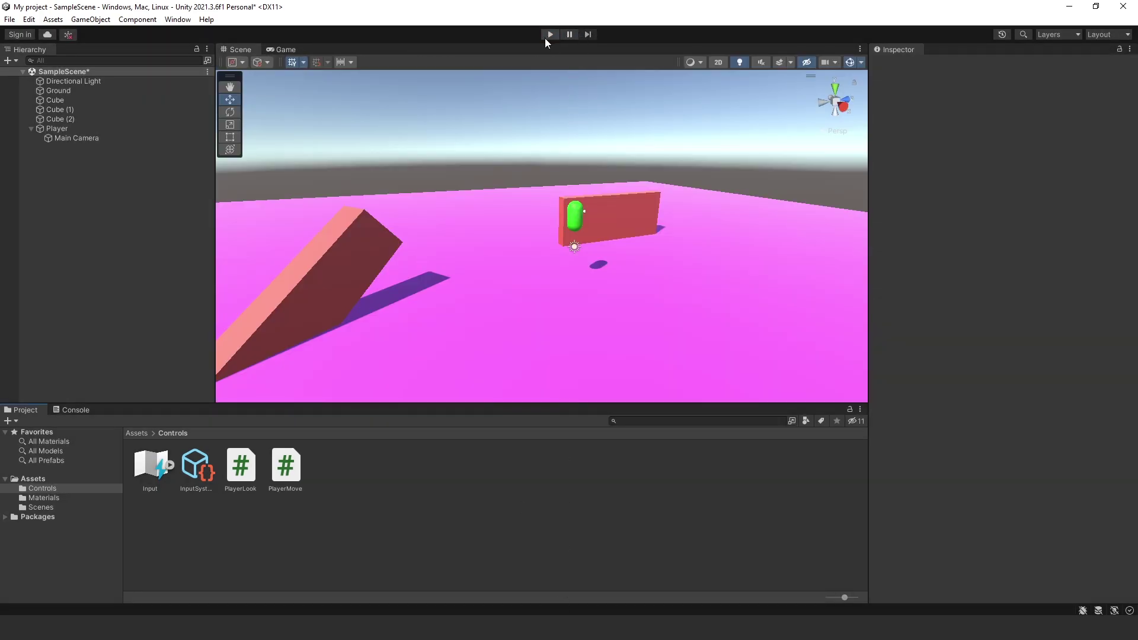
{"action": "left_click", "coordinate": [549, 34]}
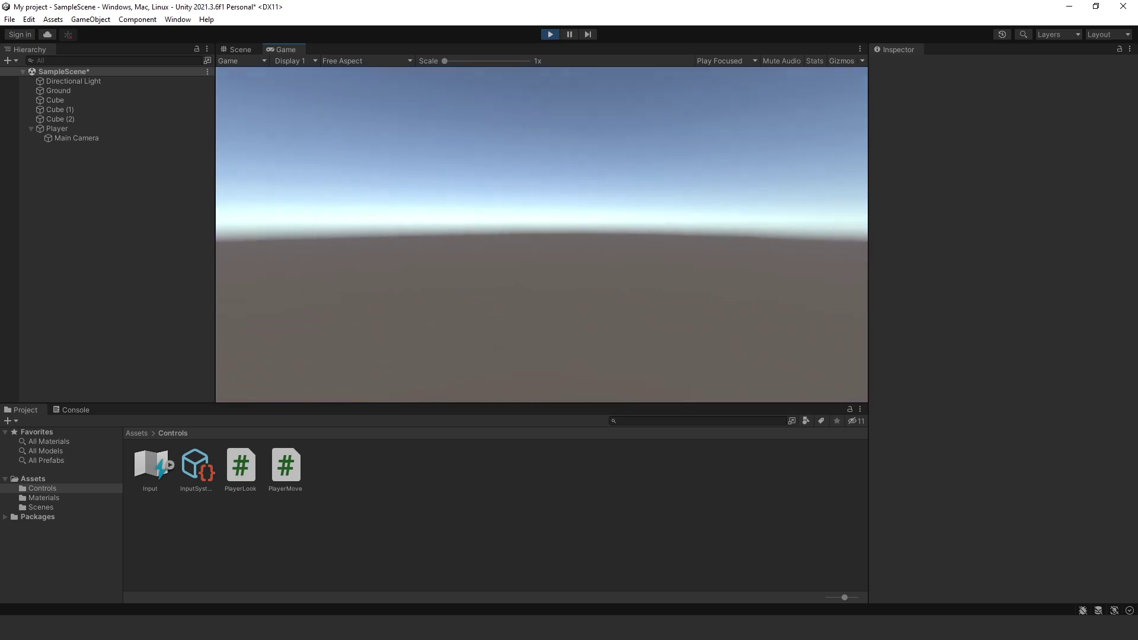
{"action": "key", "text": "ctrl+p"}
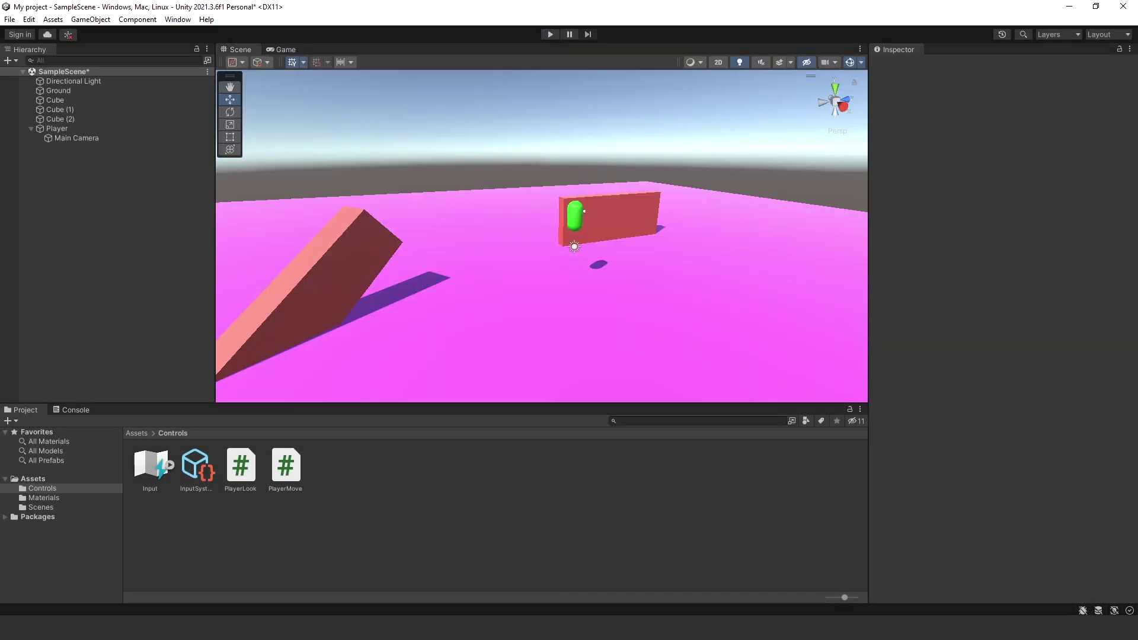
{"action": "right_click_drag", "start_coordinate": [453, 378], "coordinate": [522, 396]}
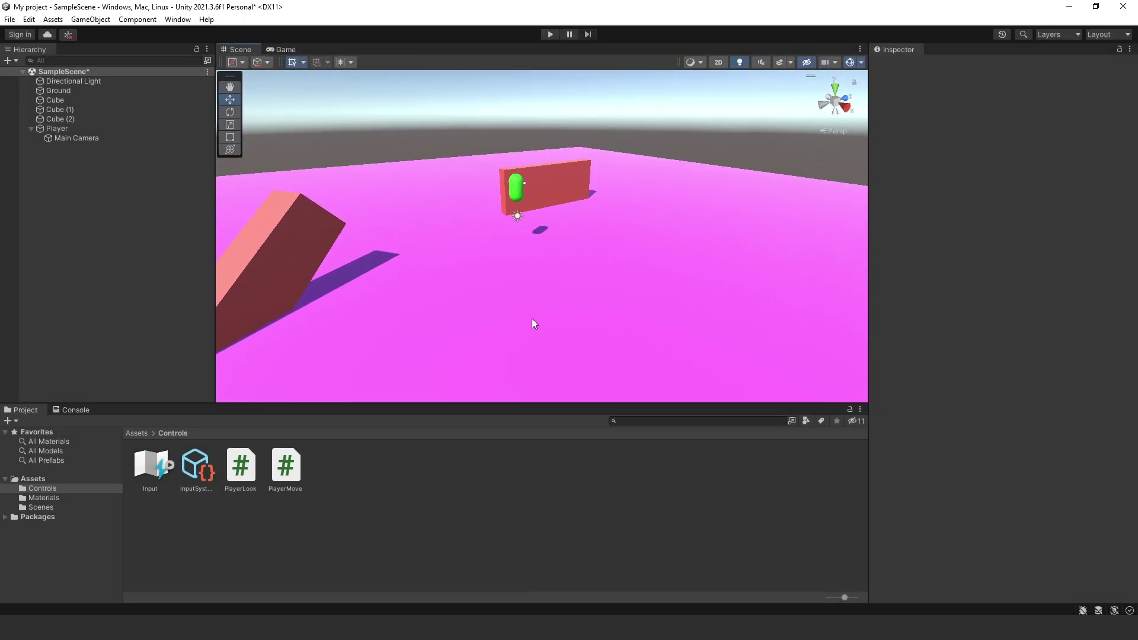
{"action": "right_click_drag", "start_coordinate": [469, 128], "coordinate": [469, 144]}
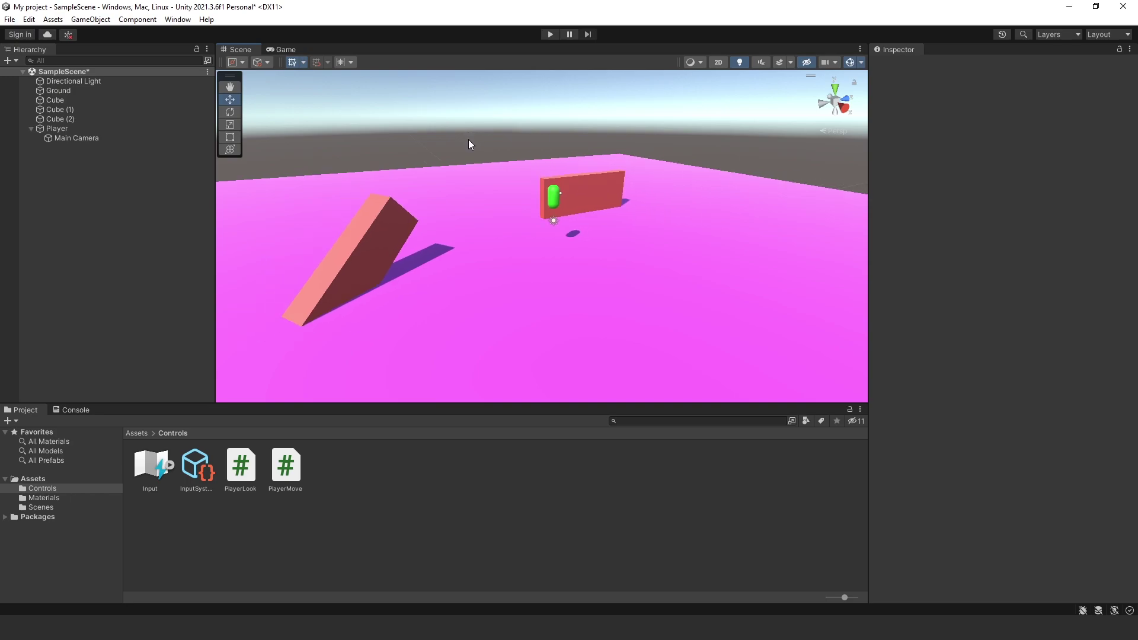
{"action": "mouse_move", "coordinate": [424, 234]}
{"action": "right_mouse_down"}
{"action": "mouse_move", "coordinate": [597, 276]}
{"action": "mouse_move", "coordinate": [529, 228]}
{"action": "right_mouse_up"}
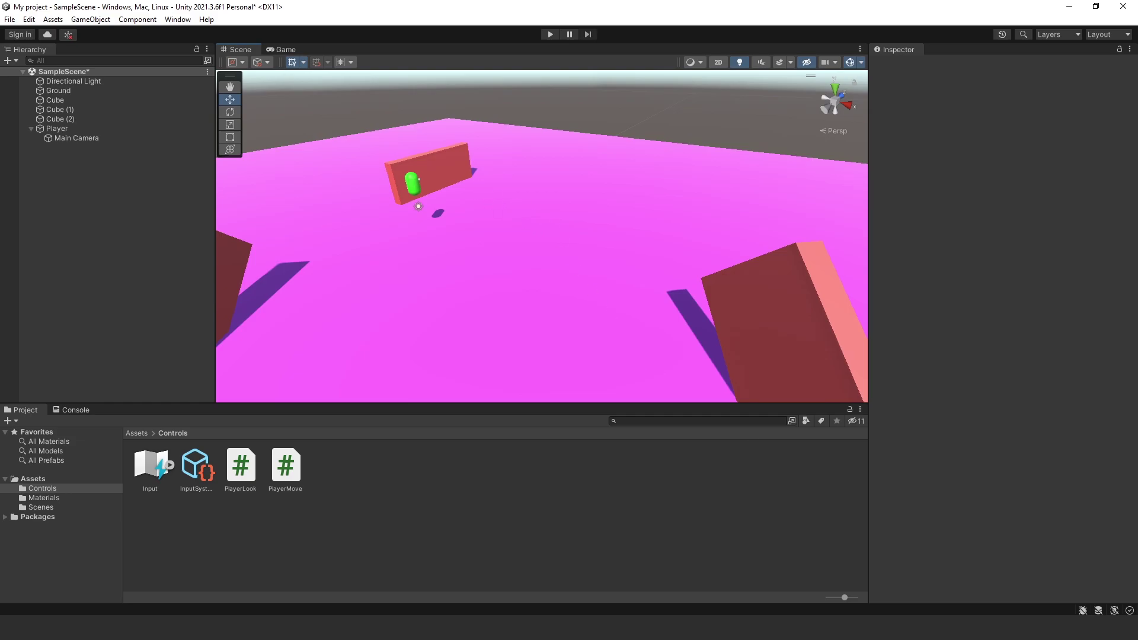
{"action": "mouse_move", "coordinate": [534, 236]}
{"action": "right_mouse_down"}
{"action": "mouse_move", "coordinate": [477, 241]}
{"action": "mouse_move", "coordinate": [437, 151]}
{"action": "mouse_move", "coordinate": [538, 167]}
{"action": "mouse_move", "coordinate": [600, 228]}
{"action": "mouse_move", "coordinate": [506, 184]}
{"action": "mouse_move", "coordinate": [452, 120]}
{"action": "right_mouse_up"}
{"action": "left_click", "coordinate": [474, 255]}
{"action": "left_click", "coordinate": [440, 151]}
{"action": "key", "text": "w"}
{"action": "key", "text": "s"}
{"action": "left_click", "coordinate": [590, 200]}
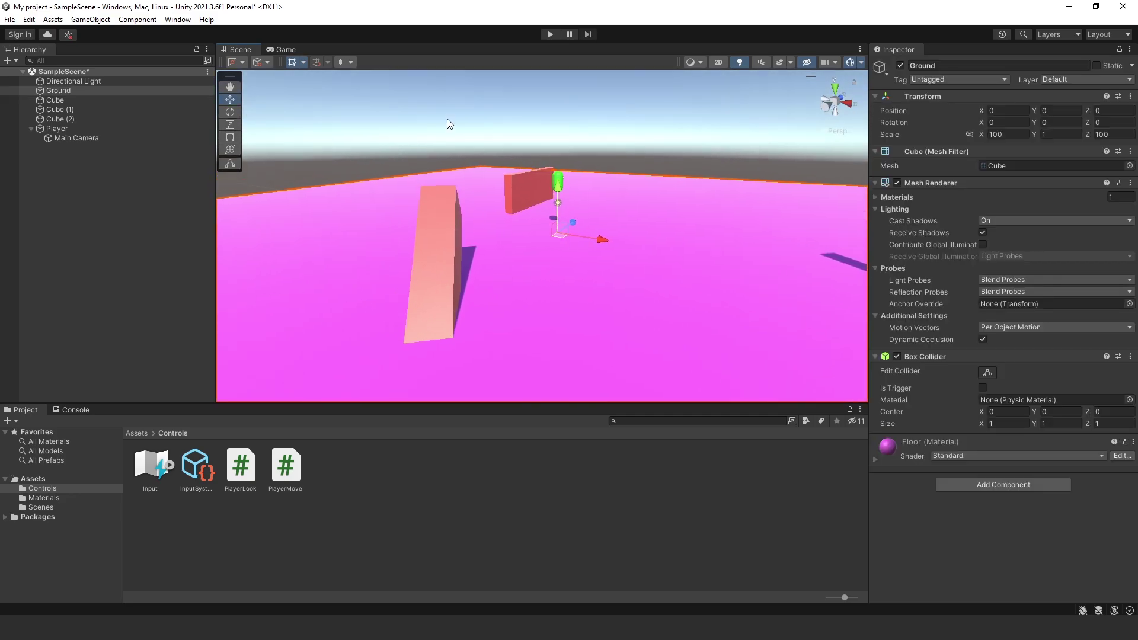
{"action": "left_click", "coordinate": [453, 207]}
{"action": "mouse_move", "coordinate": [453, 207]}
{"action": "right_mouse_down"}
{"action": "mouse_move", "coordinate": [599, 168]}
{"action": "mouse_move", "coordinate": [597, 183]}
{"action": "mouse_move", "coordinate": [632, 178]}
{"action": "right_mouse_up"}
- Create a new 'Grounded' tag from the Ground object's Tag list
{"action": "left_click", "coordinate": [598, 167]}
{"action": "left_click", "coordinate": [599, 183]}
{"action": "left_click", "coordinate": [921, 79]}
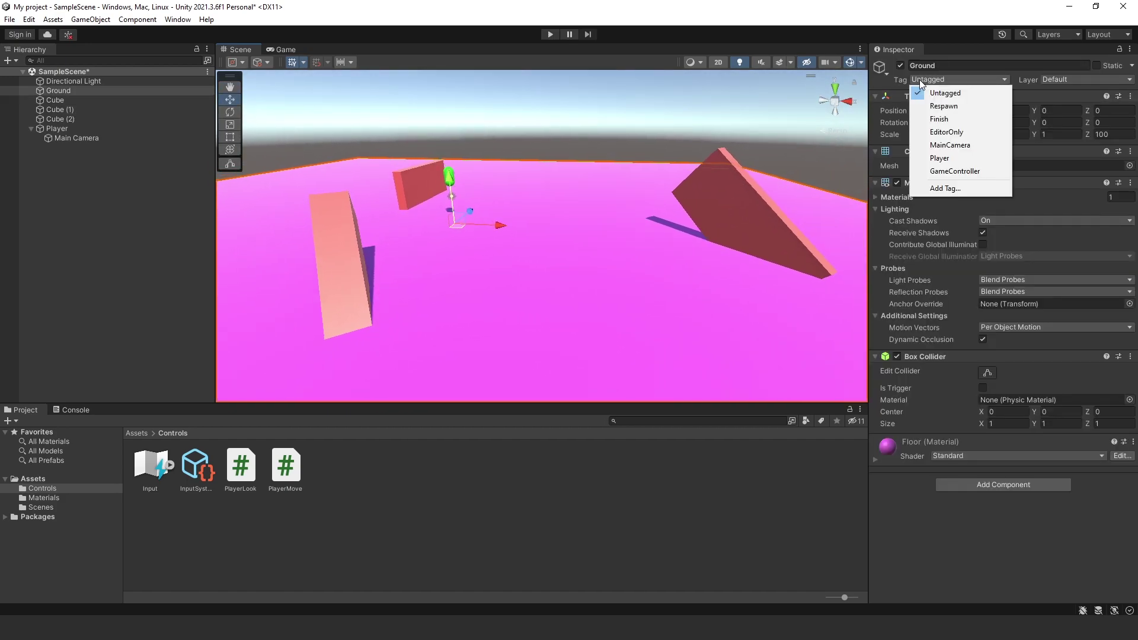
{"action": "left_click", "coordinate": [945, 188]}
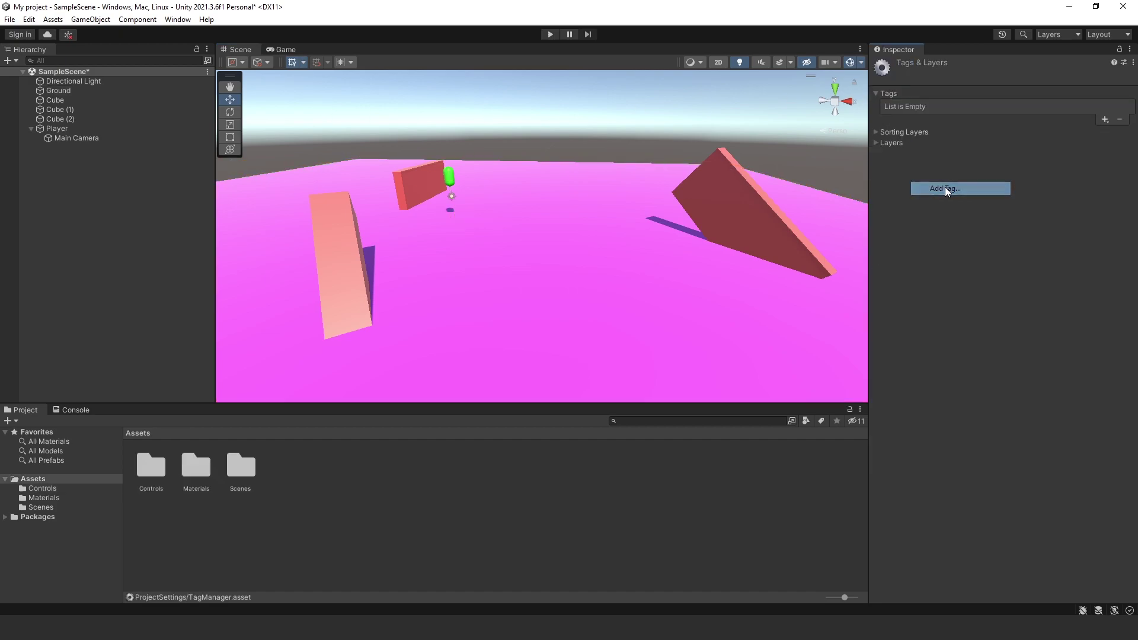
{"action": "left_click", "coordinate": [1105, 119]}
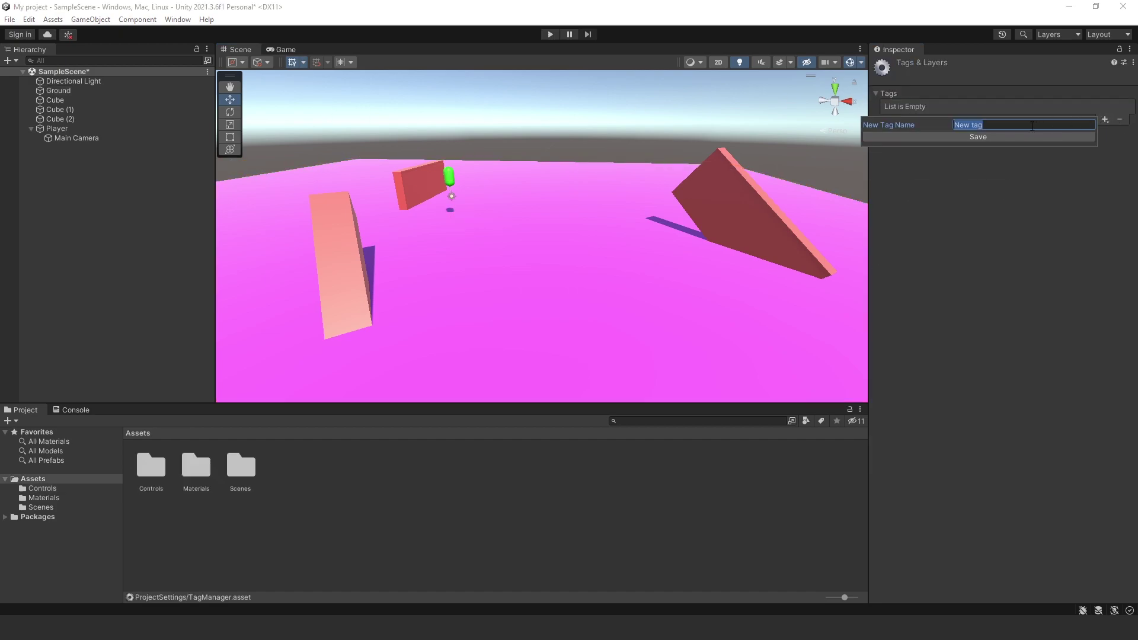
{"action": "type", "text": "Grounded"}
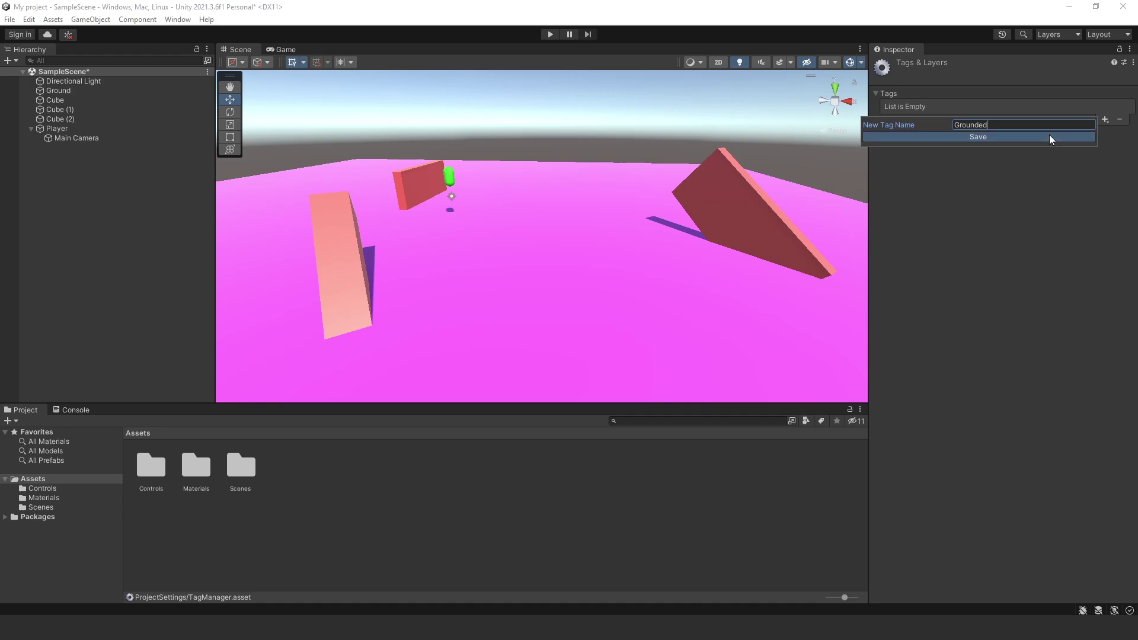
{"action": "left_click", "coordinate": [981, 138]}
- Assign the Grounded tag to the Ground object and all three cubes
{"action": "left_click", "coordinate": [399, 250]}
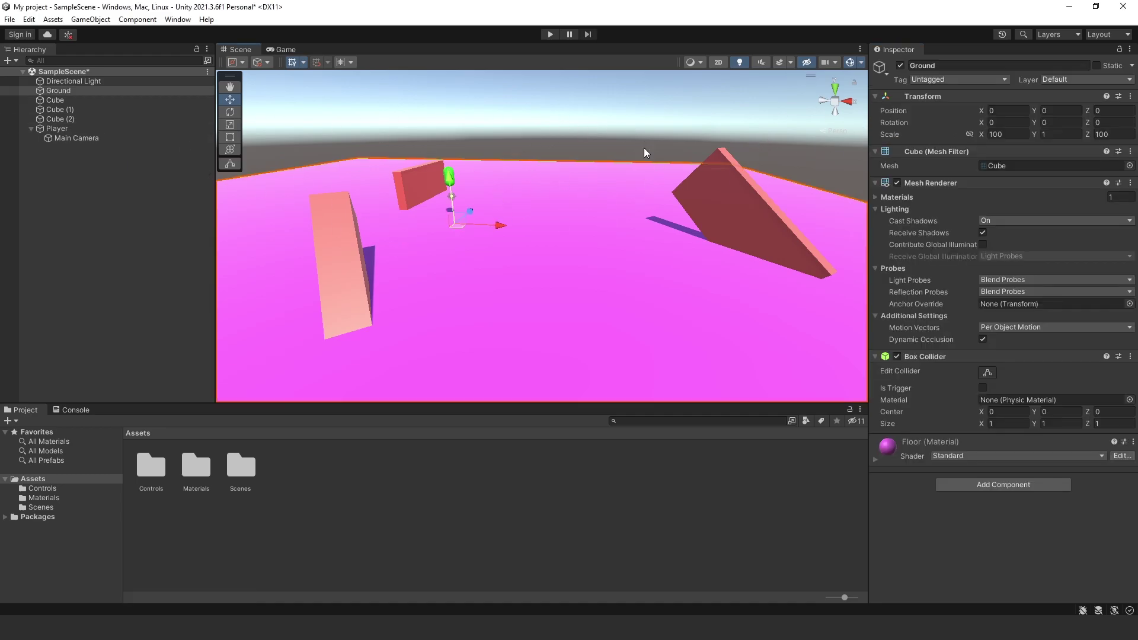
{"action": "left_click", "coordinate": [960, 79]}
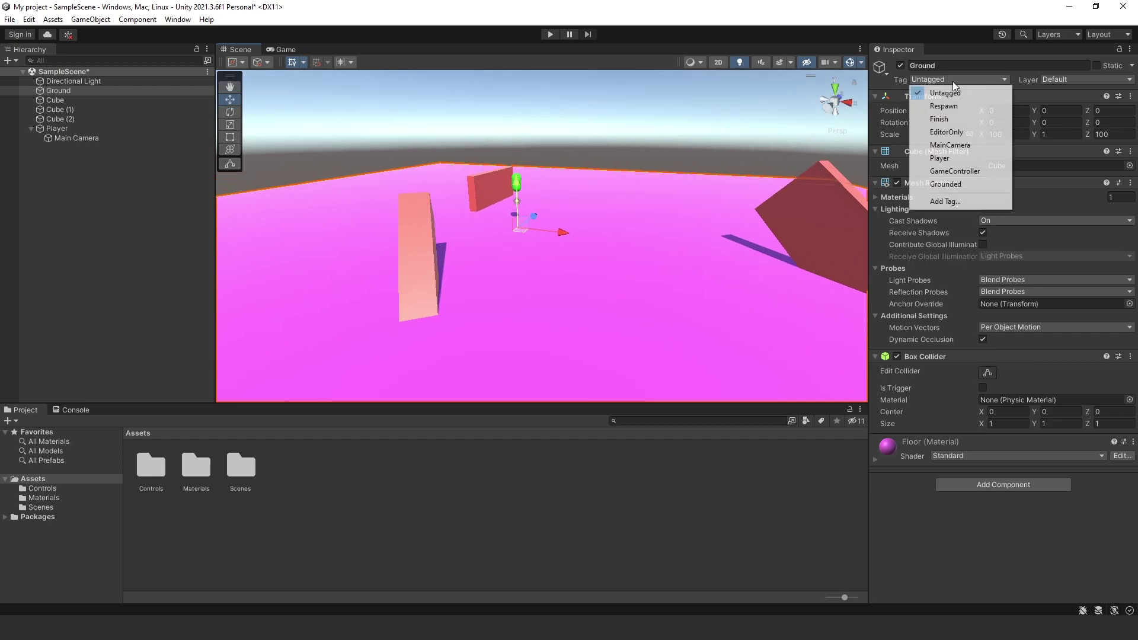
{"action": "left_click", "coordinate": [945, 184]}
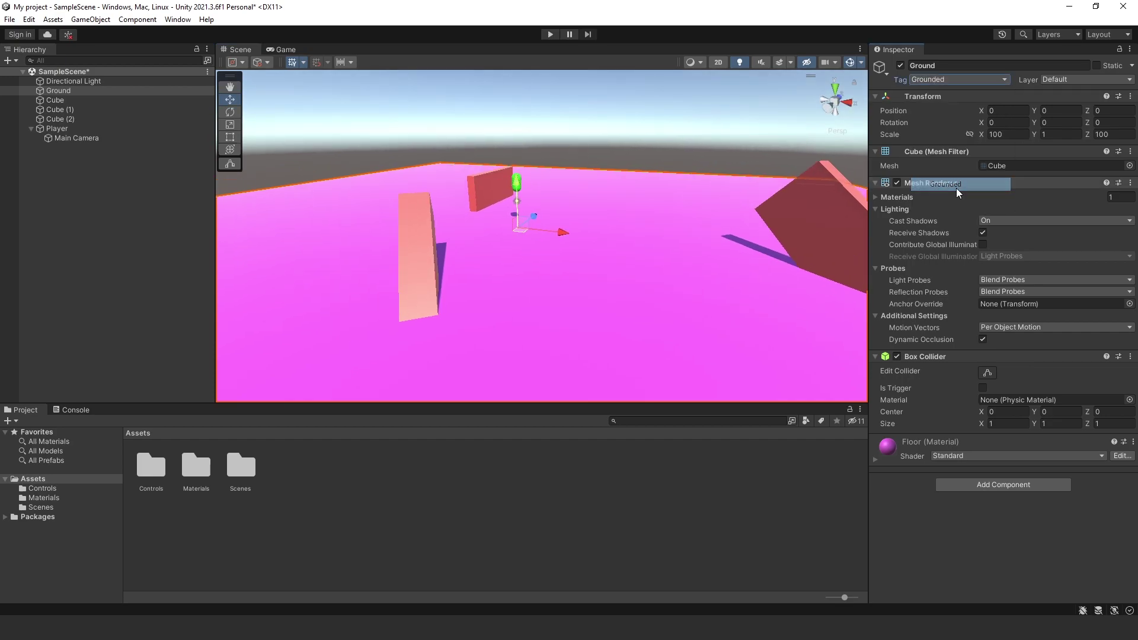
{"action": "left_click", "coordinate": [56, 100]}
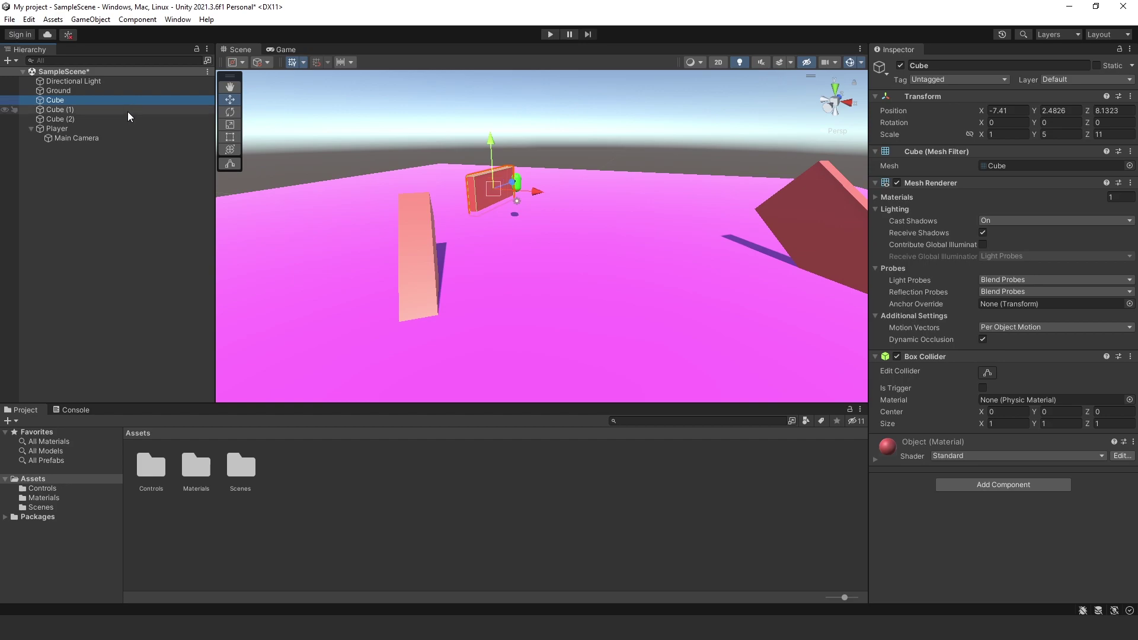
{"action": "mouse_move", "coordinate": [498, 213]}
{"action": "left_mouse_down", "text": "alt"}
{"action": "mouse_move", "coordinate": [588, 187]}
{"action": "mouse_move", "coordinate": [623, 214]}
{"action": "left_mouse_up", "text": "alt"}
{"action": "left_click", "coordinate": [931, 83]}
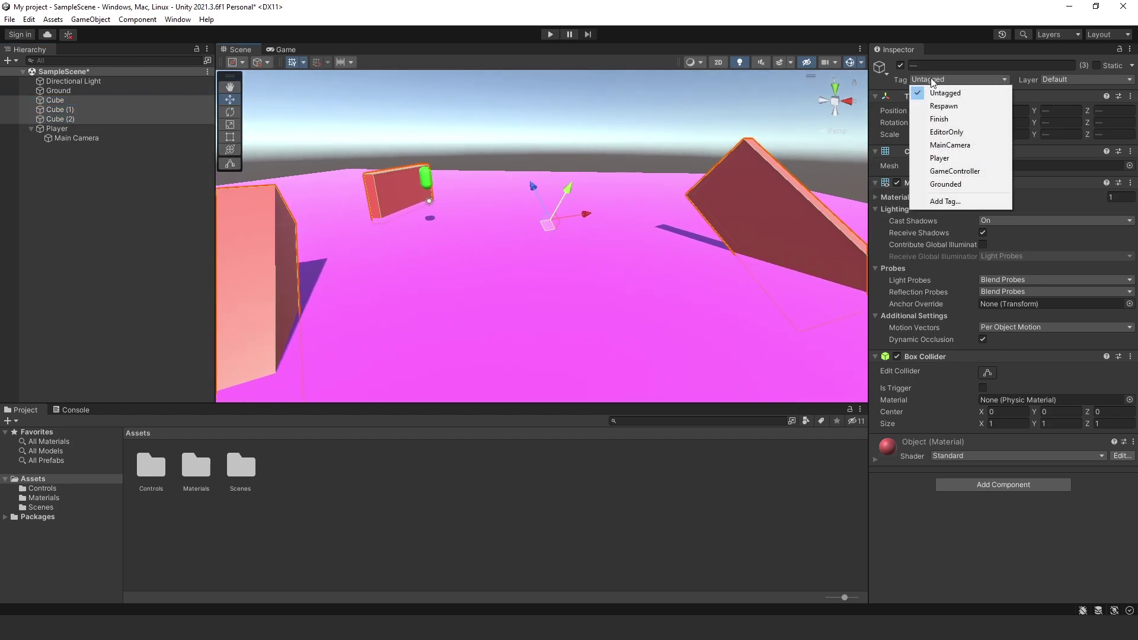
{"action": "left_click", "coordinate": [946, 184]}
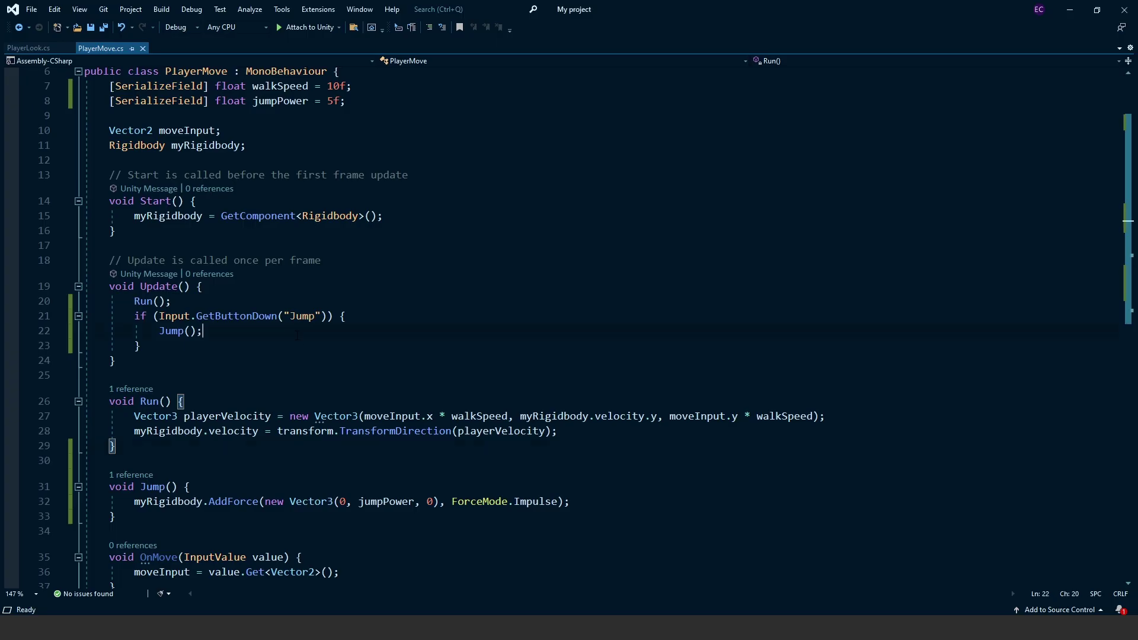
{"action": "scroll", "coordinate": [298, 336], "scroll_direction": "up", "scroll_amount": 2}
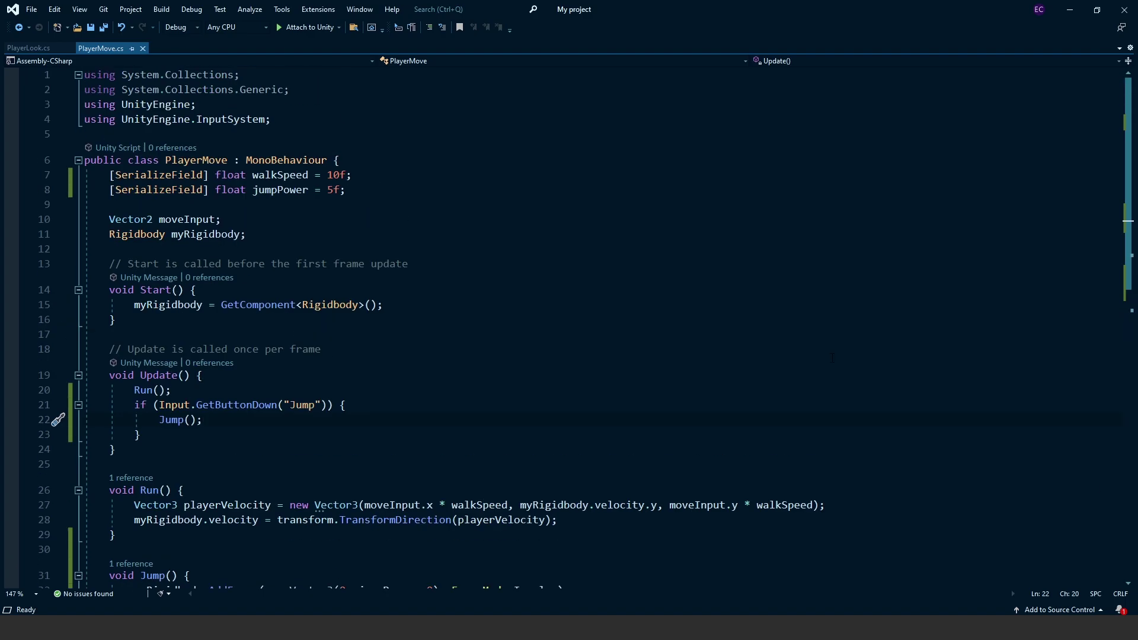
- Add a 'bool isGrounded = true;' field below the Rigidbody field
{"action": "left_click", "coordinate": [276, 234]}
{"action": "key", "text": "Return"}
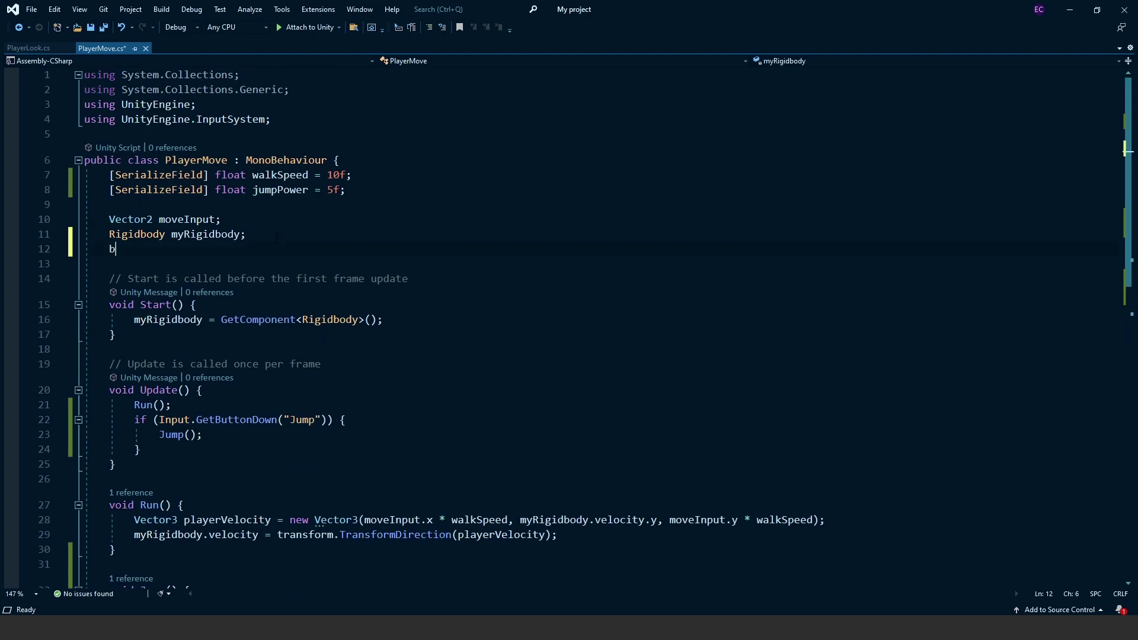
{"action": "type", "text": "bool c"}
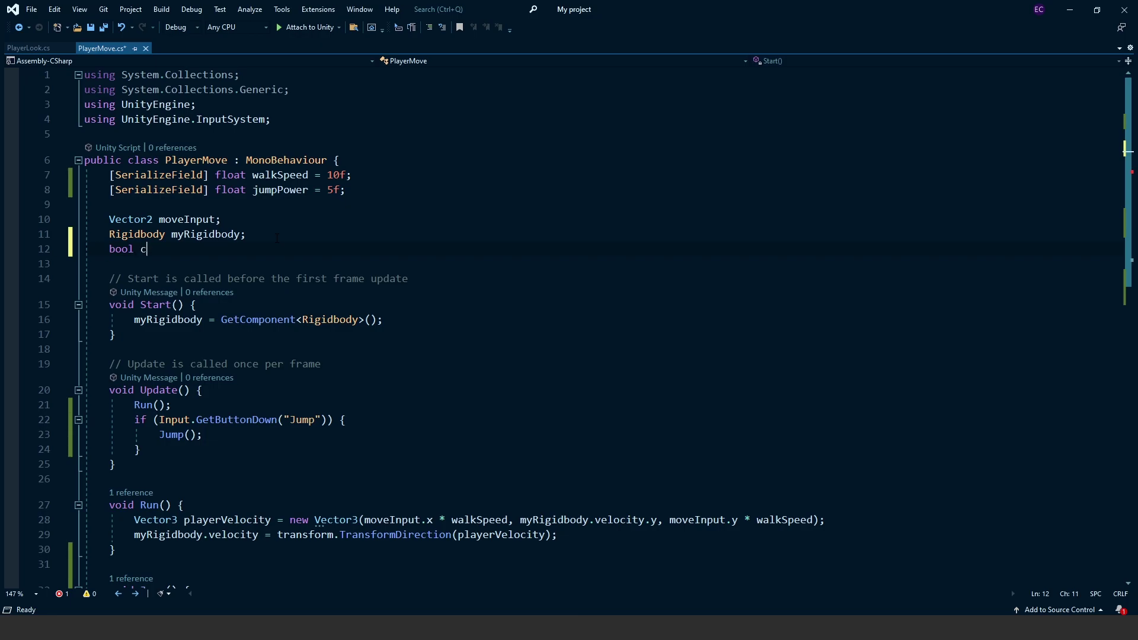
{"action": "key", "text": "BackSpace"}
{"action": "key", "text": "BackSpace"}
{"action": "type", "text": "is"}
{"action": "key", "text": "BackSpace"}
{"action": "key", "text": "BackSpace"}
{"action": "type", "text": "de"}
{"action": "type", "text": "d = f"}
{"action": "key", "text": "BackSpace"}
{"action": "type", "text": "true;"}
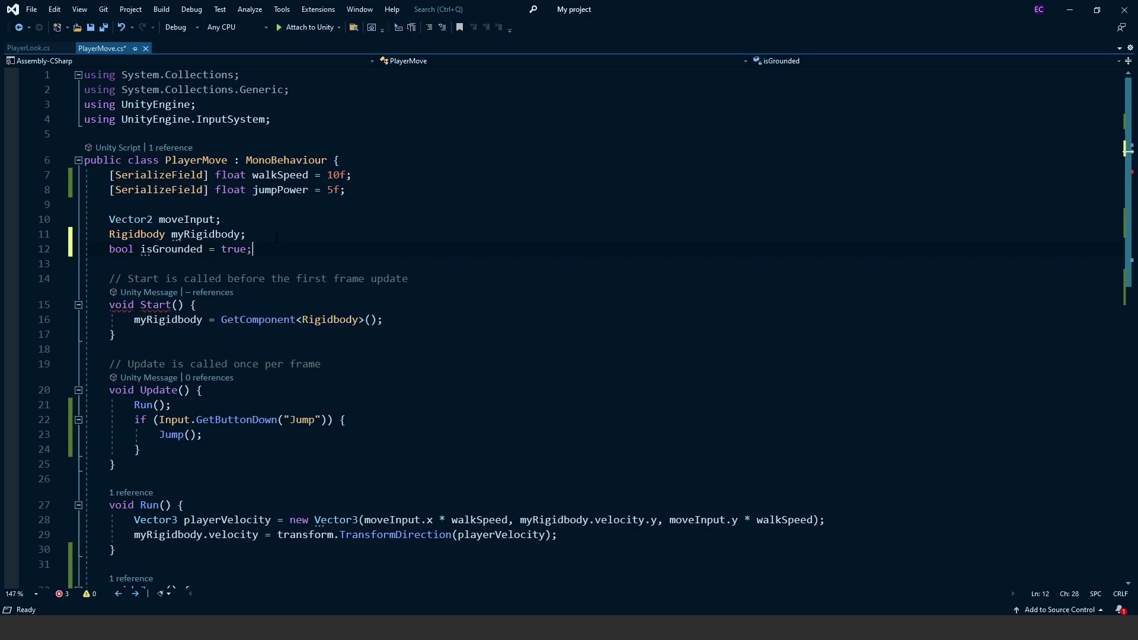
{"action": "scroll", "coordinate": [569, 357], "scroll_direction": "down", "scroll_amount": 6}
- Add 'isGrounded = false;' at the end of Jump, leaving space for a new method
{"action": "left_click", "coordinate": [86, 439]}
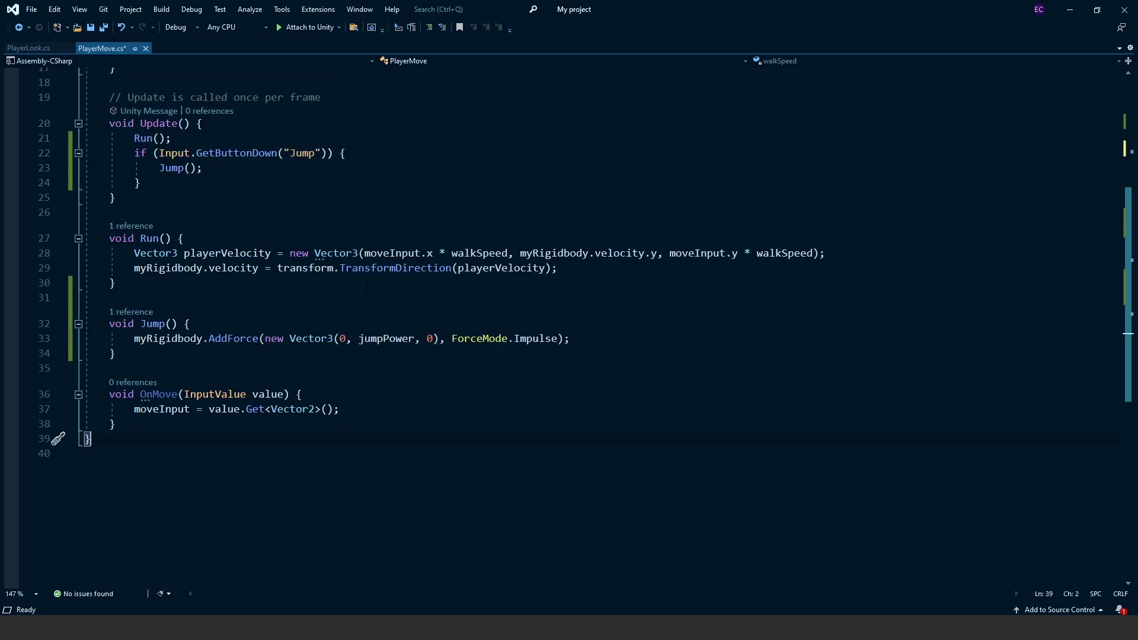
{"action": "left_click", "coordinate": [191, 324]}
{"action": "key", "text": "Return"}
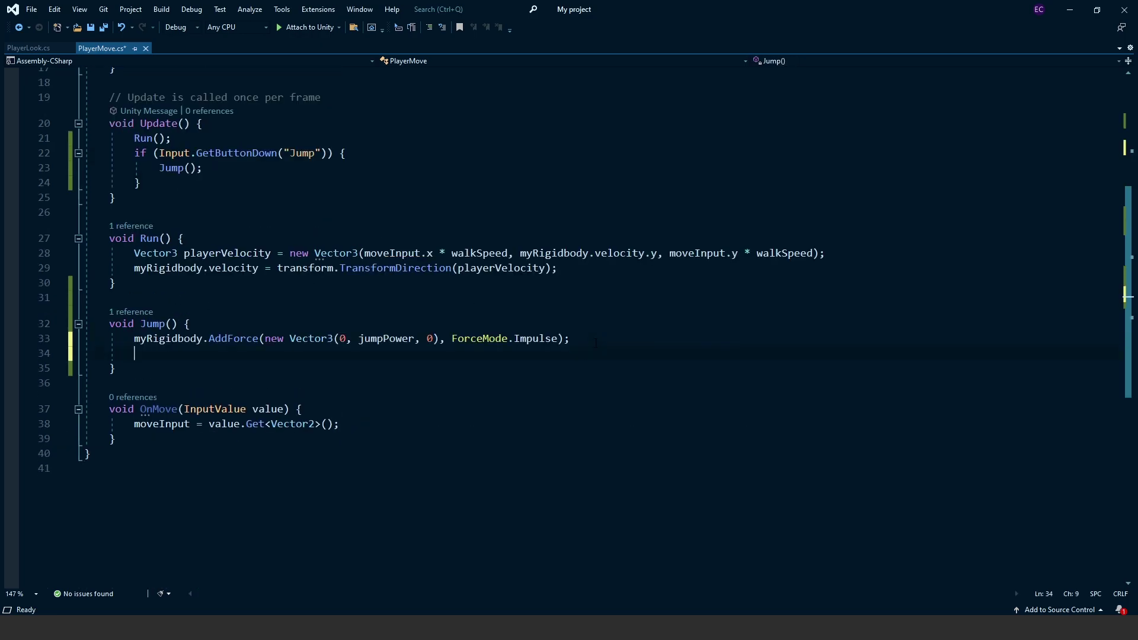
{"action": "type", "text": "isG"}
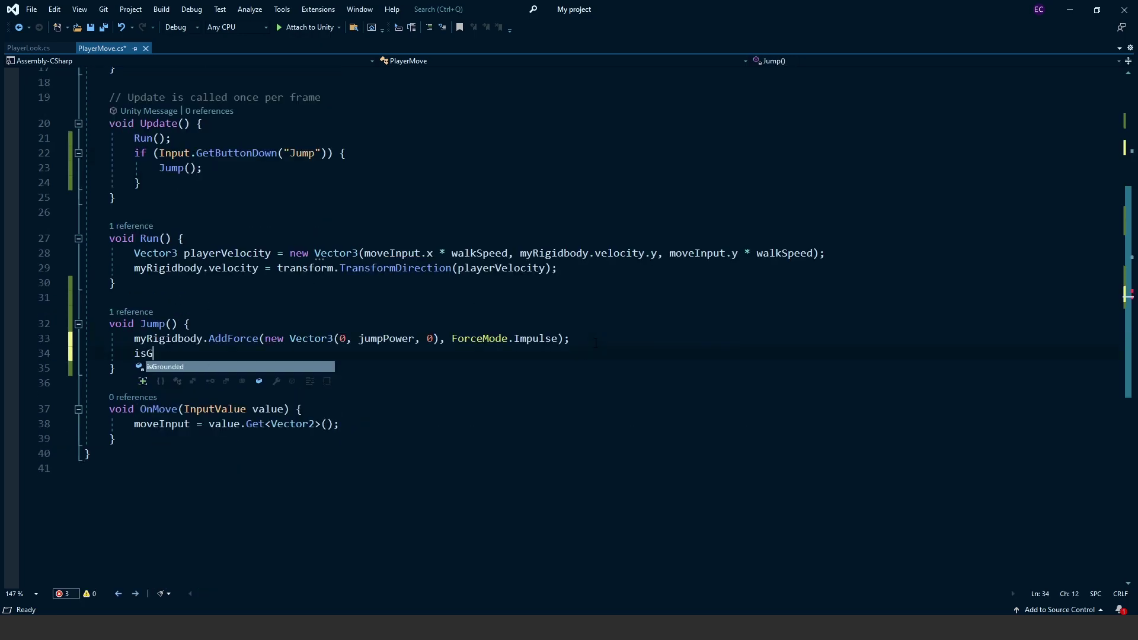
{"action": "type", "text": "rounded = false;"}
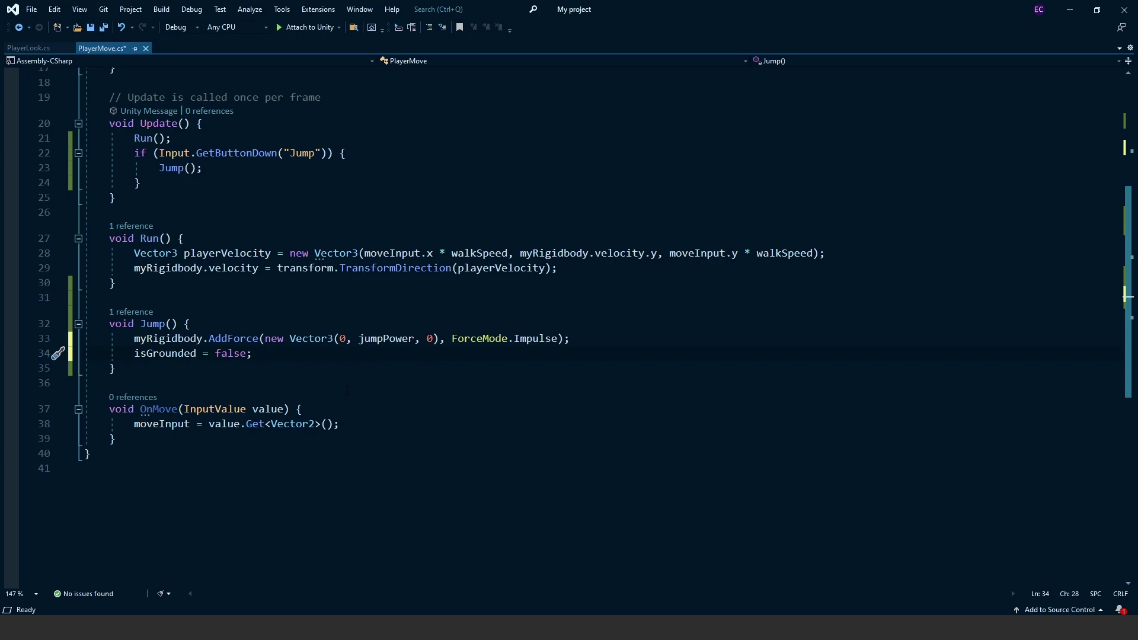
{"action": "key", "text": "Down"}
{"action": "key", "text": "Return"}
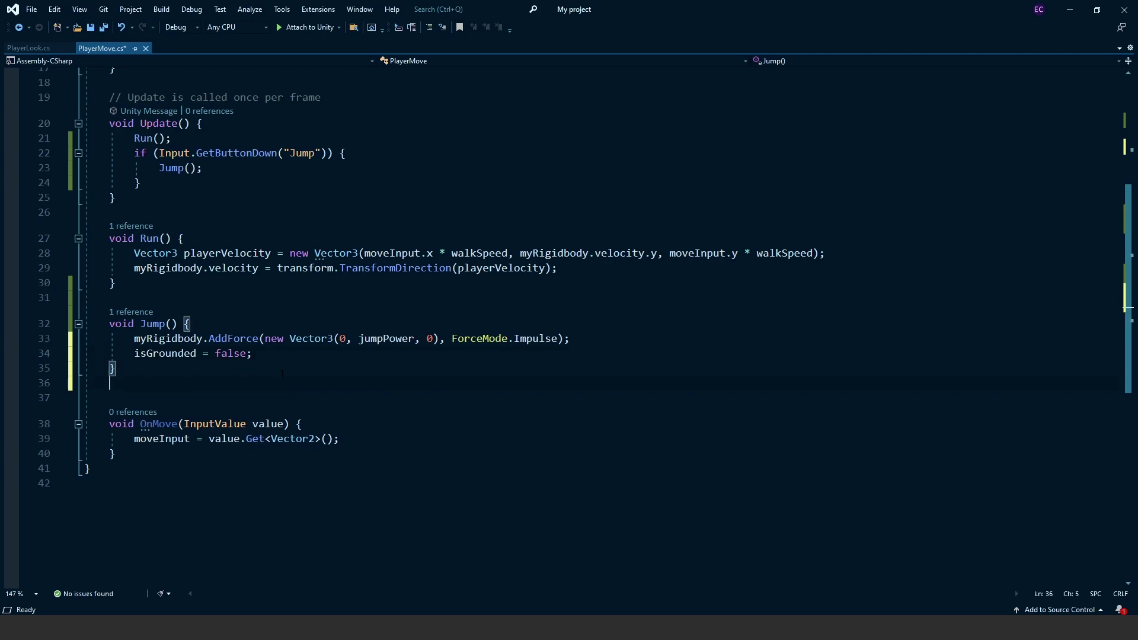
- Write OnCollisionEnter so a Grounded-tagged collision sets isGrounded = true
{"action": "key", "text": "Return"}
{"action": "type", "text": "void ON"}
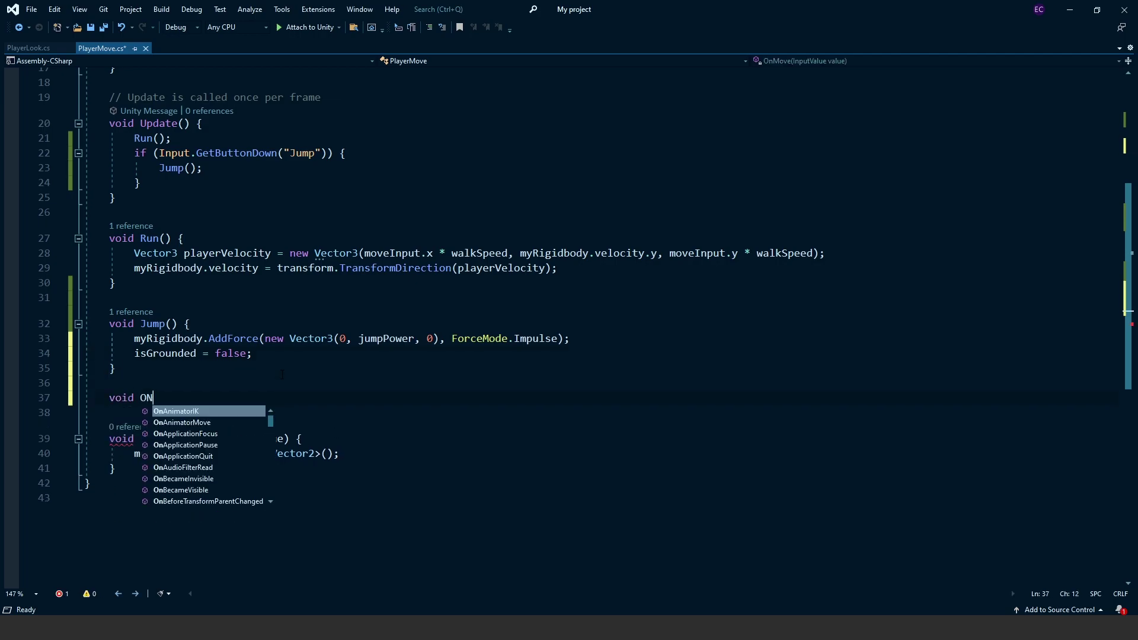
{"action": "type", "text": "Coll"}
{"action": "key", "text": "Tab"}
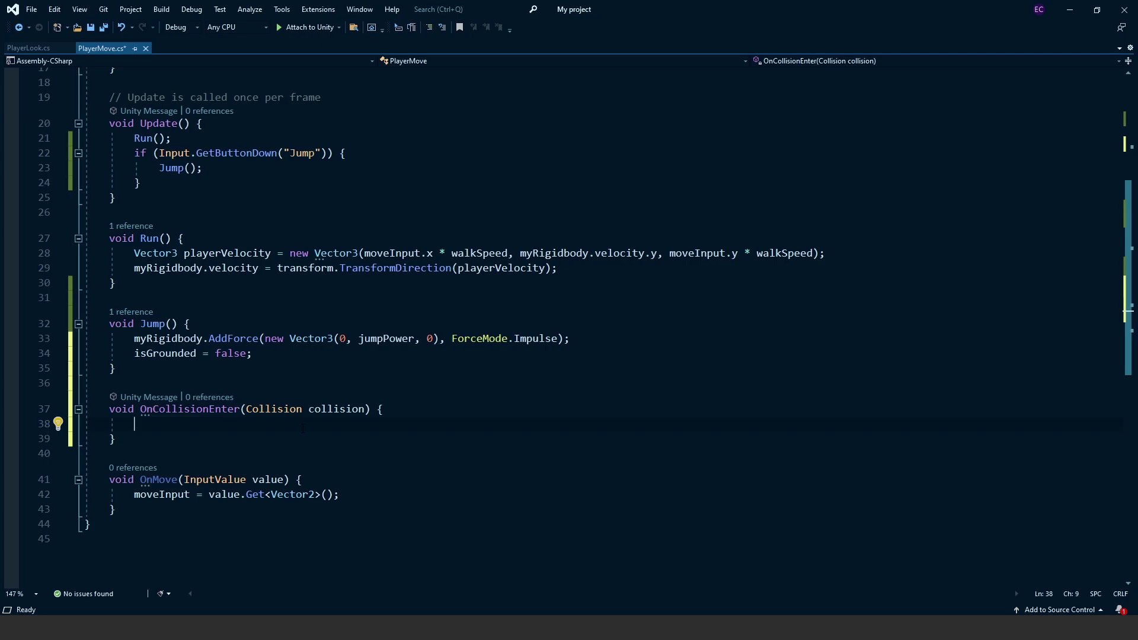
{"action": "type", "text": "if ("}
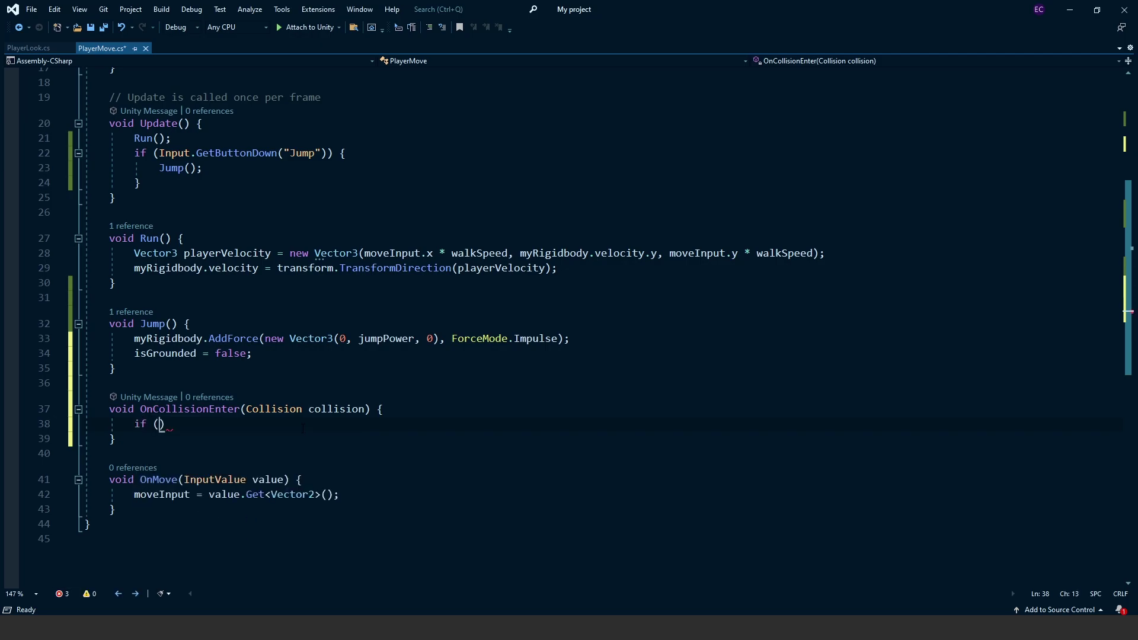
{"action": "type", "text": "coll"}
{"action": "key", "text": "Tab"}
{"action": "type", "text": ".gameObject"}
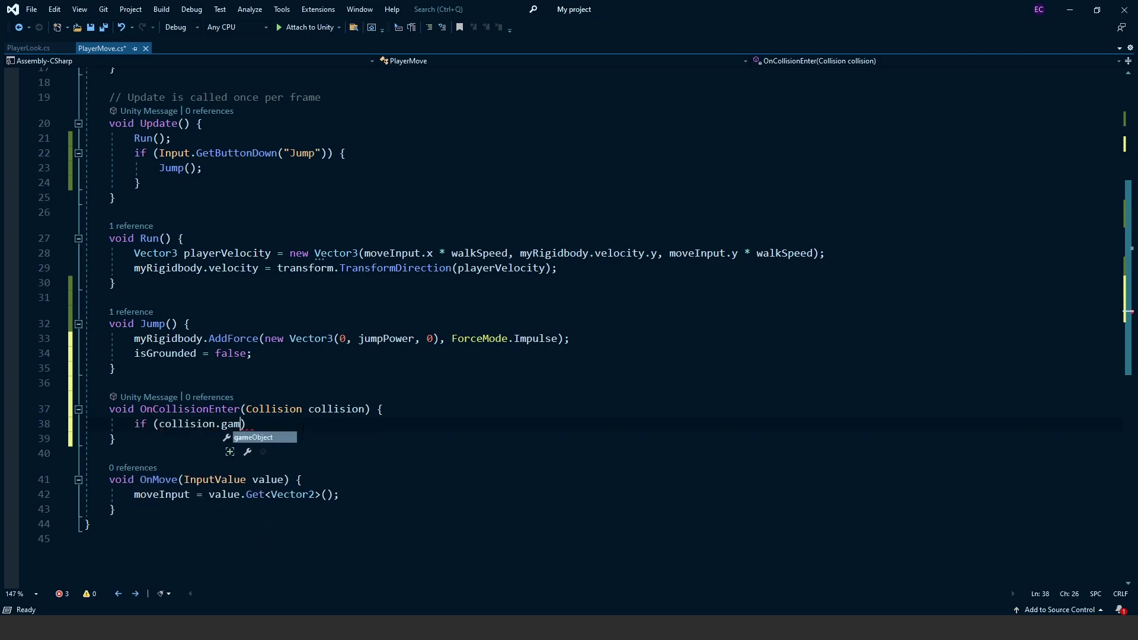
{"action": "type", "text": ".tag == \""}
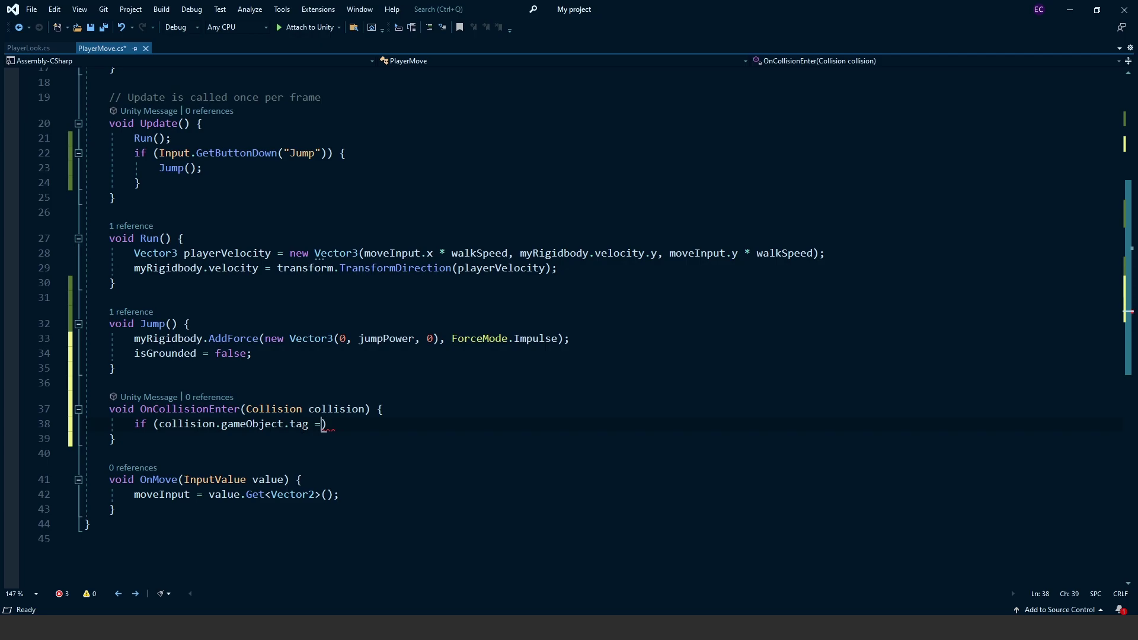
{"action": "type", "text": "Grounded\")"}
{"action": "type", "text": " {"}
{"action": "key", "text": "Return"}
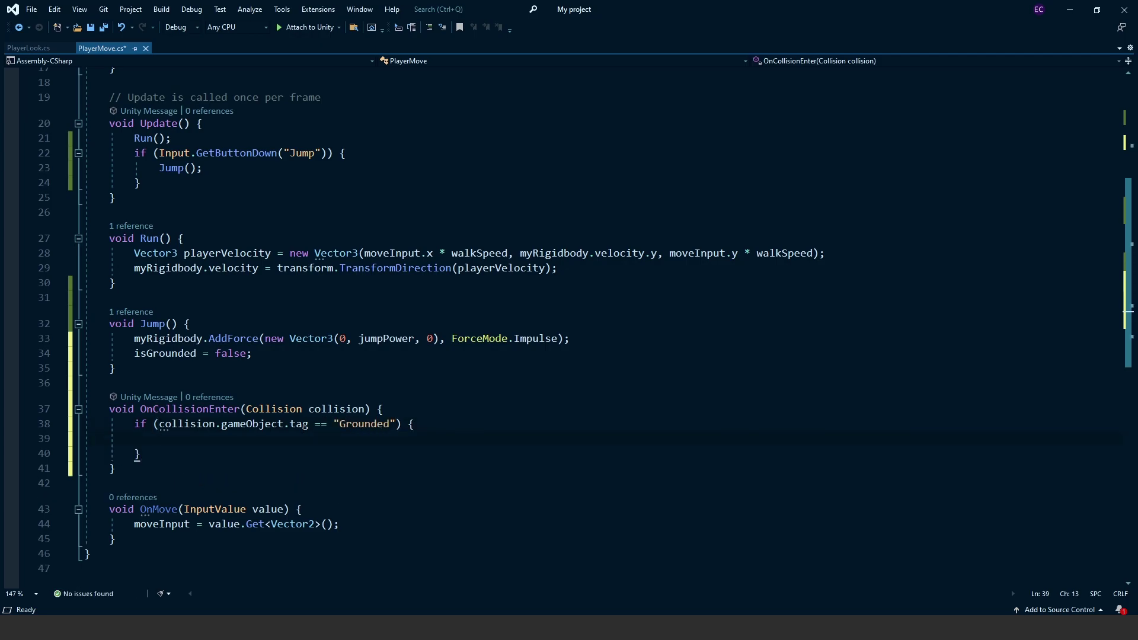
{"action": "type", "text": "is"}
{"action": "key", "text": "Tab"}
{"action": "type", "text": "= t"}
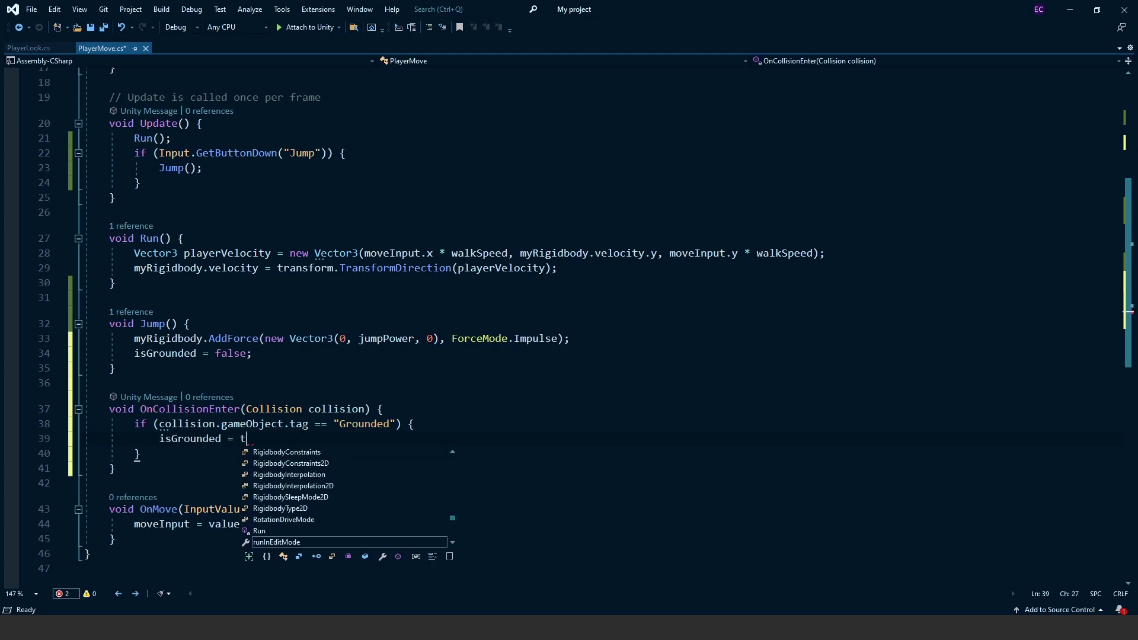
{"action": "type", "text": "rue;"}
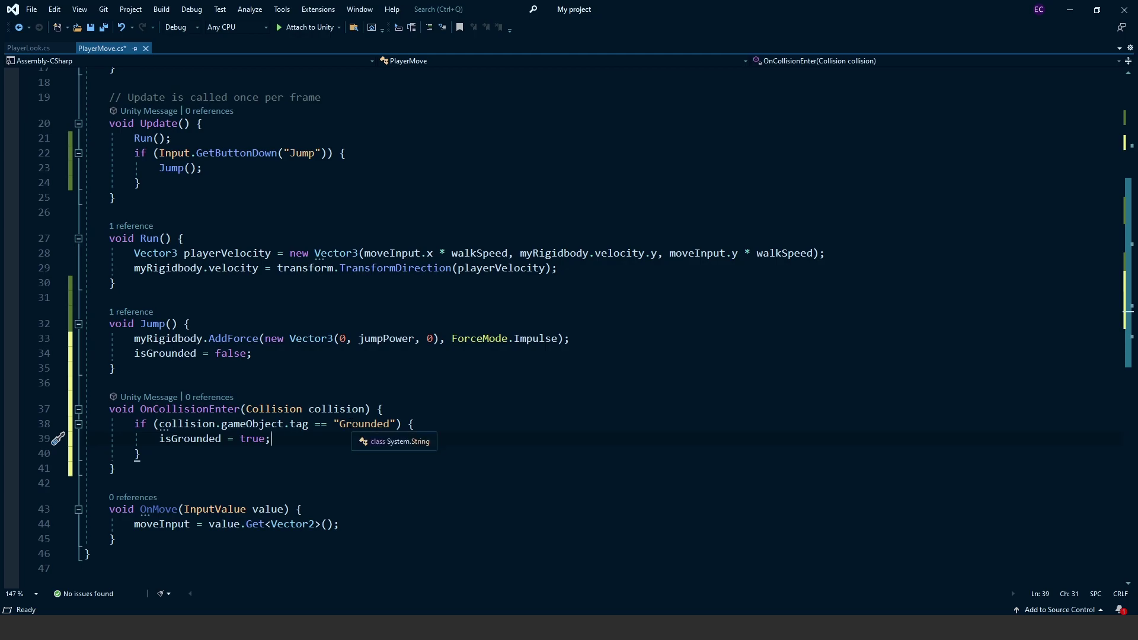
{"action": "left_click", "coordinate": [110, 382]}
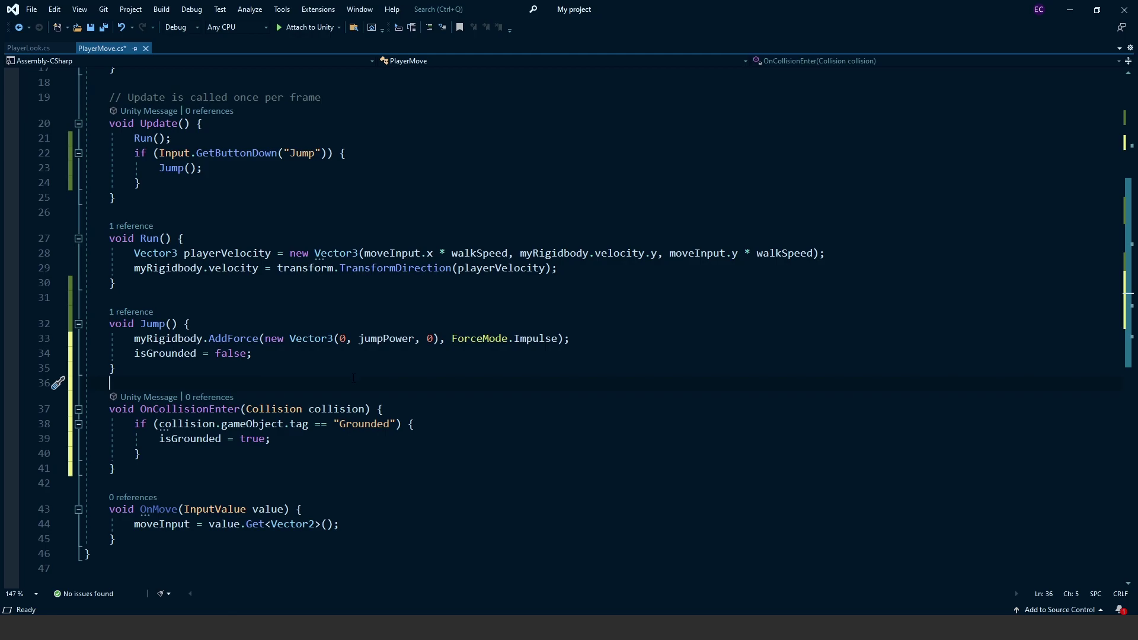
{"action": "left_click_drag", "start_coordinate": [117, 469], "coordinate": [85, 410]}
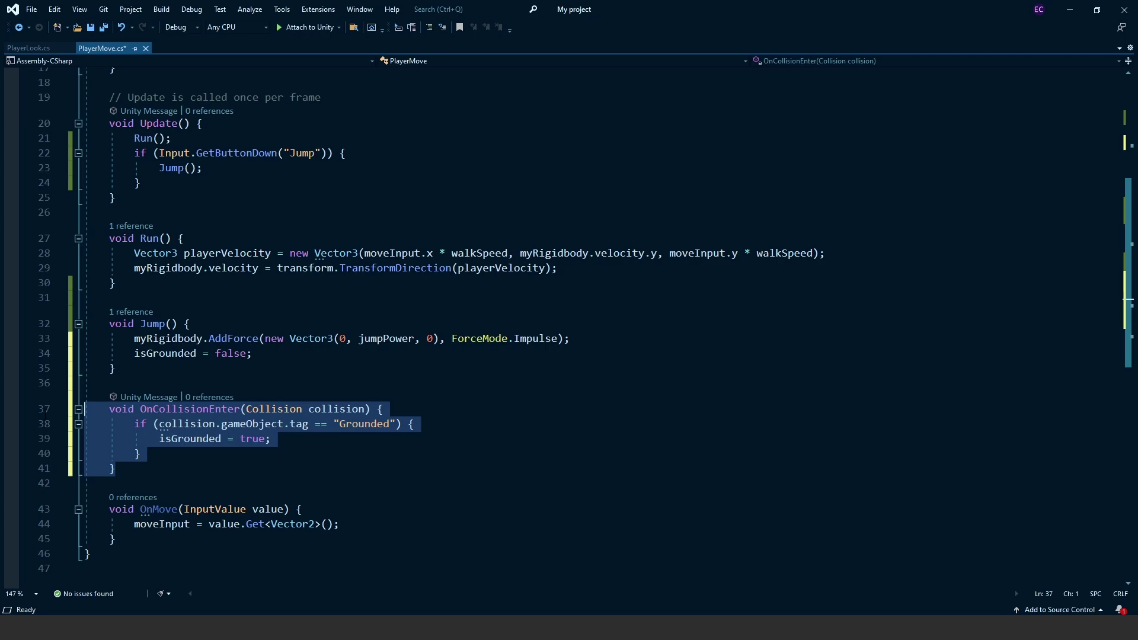
{"action": "left_click", "coordinate": [175, 442]}
{"action": "left_click", "coordinate": [181, 453]}
{"action": "key", "text": "shift+Up"}
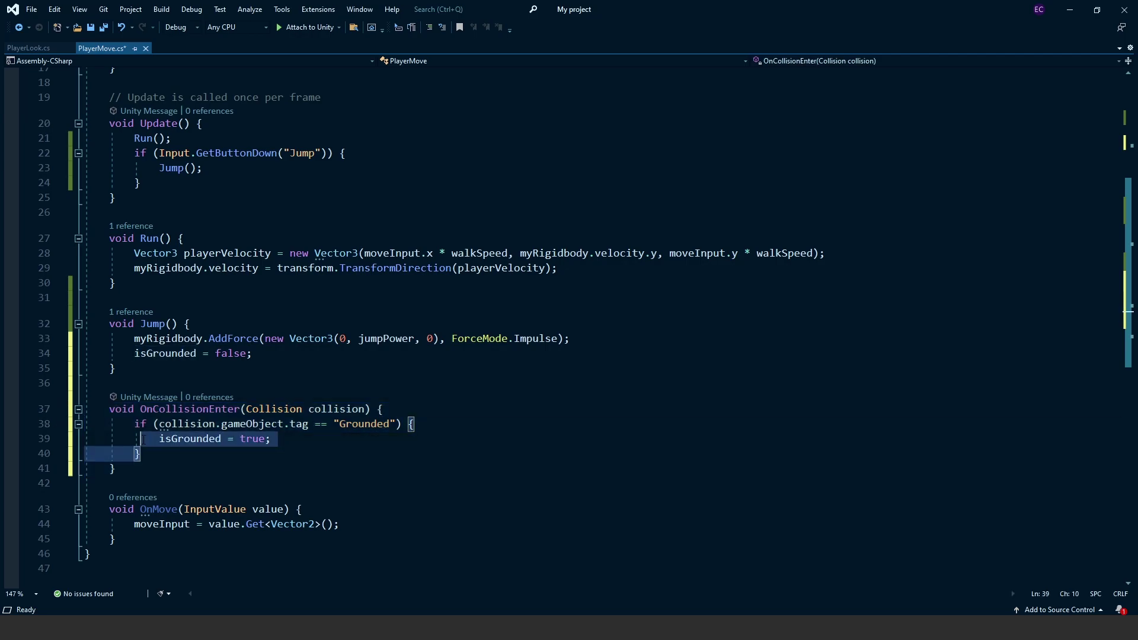
{"action": "key", "text": "shift+Up"}
{"action": "left_click", "coordinate": [180, 451]}
{"action": "scroll", "coordinate": [181, 452], "scroll_direction": "up", "scroll_amount": 6}
{"action": "left_click", "coordinate": [247, 160]}
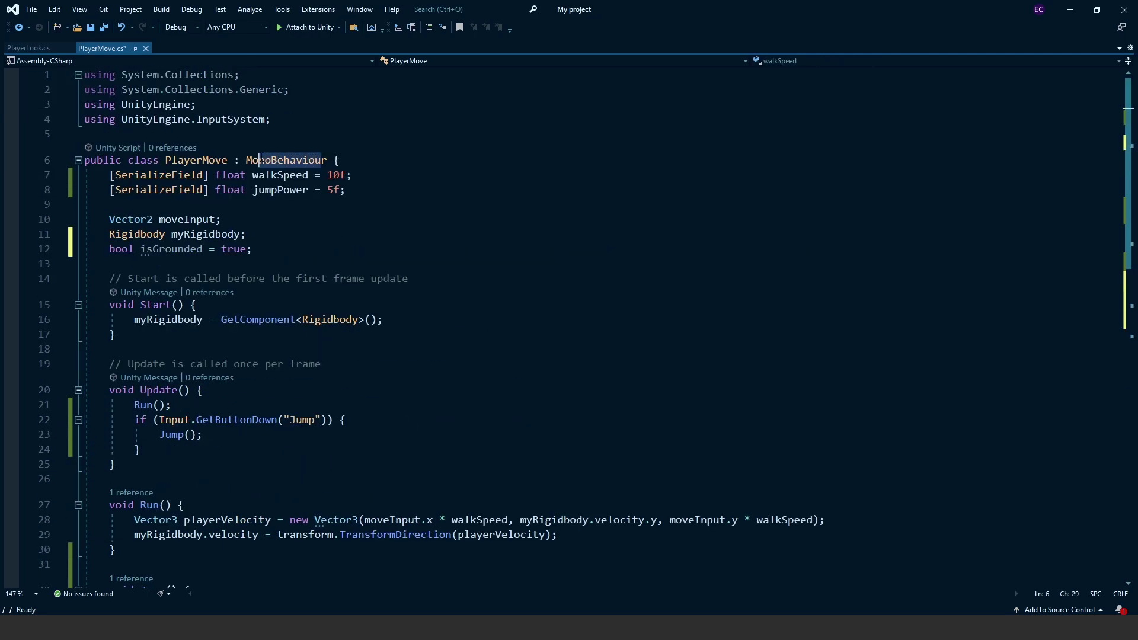
{"action": "left_click_drag", "start_coordinate": [246, 160], "coordinate": [249, 233]}
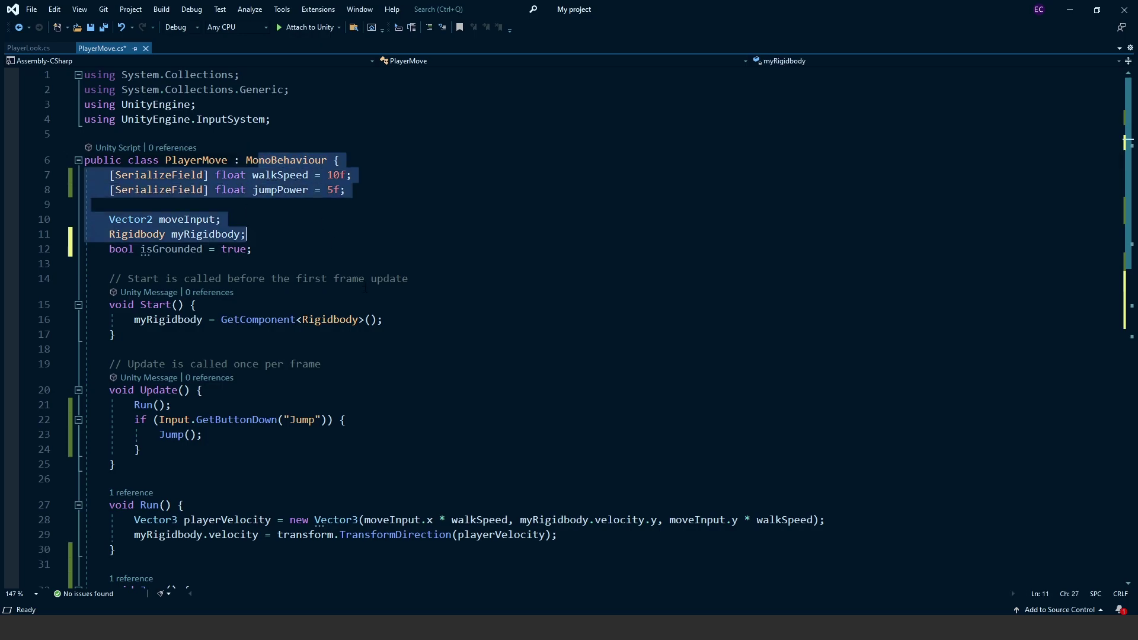
{"action": "scroll", "coordinate": [249, 234], "scroll_direction": "down", "scroll_amount": 4}
{"action": "left_click", "coordinate": [116, 372]}
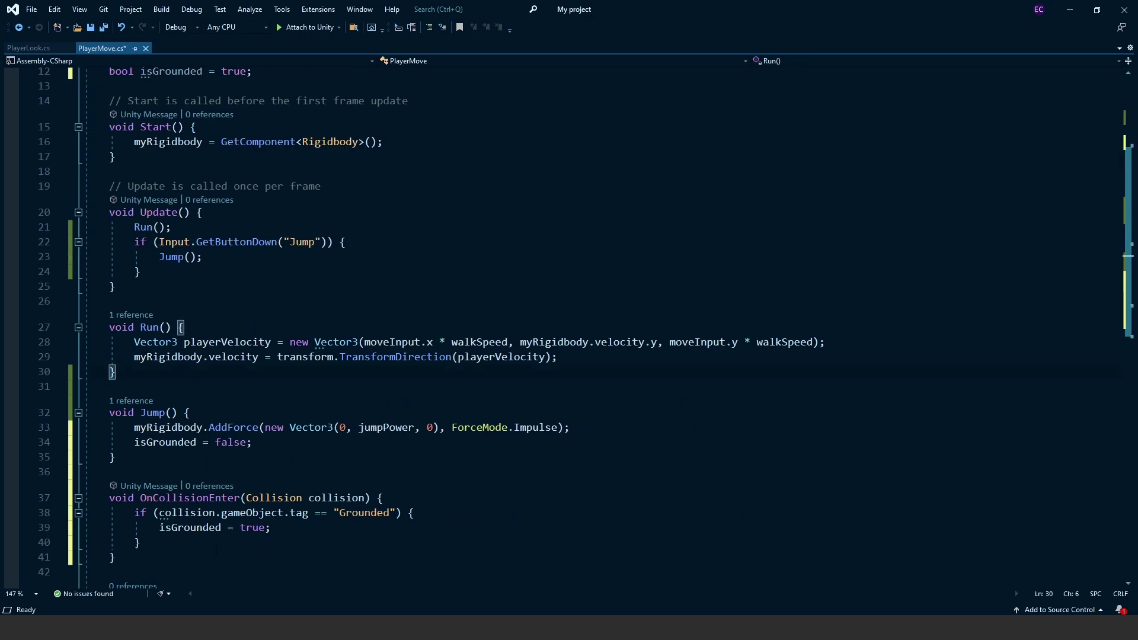
{"action": "left_click_drag", "start_coordinate": [215, 549], "coordinate": [93, 498]}
{"action": "left_click", "coordinate": [191, 542]}
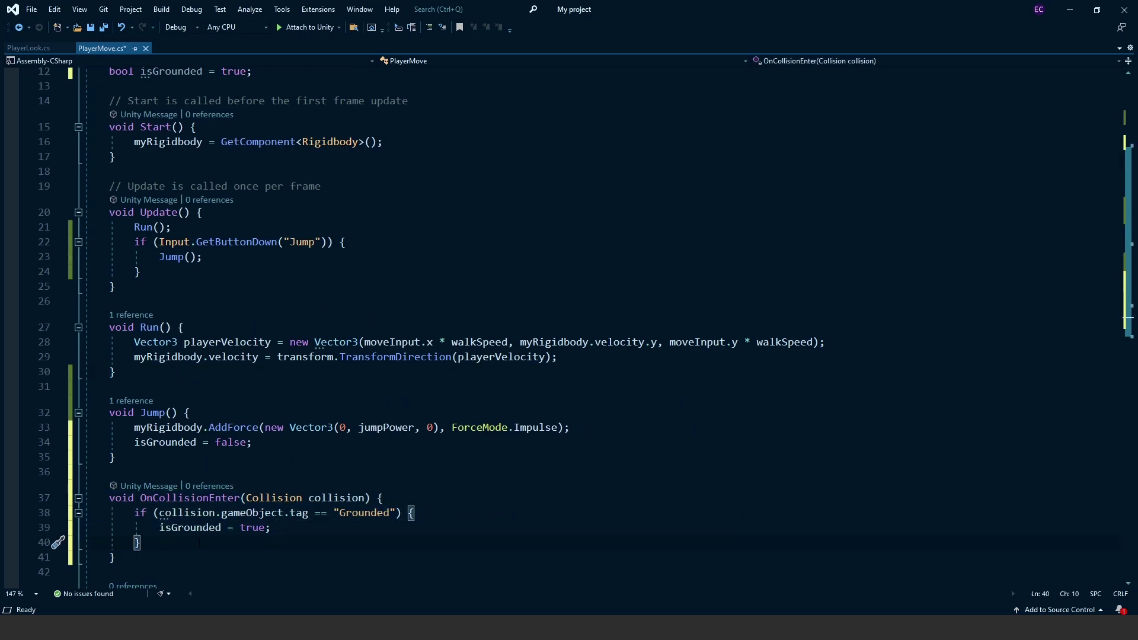
{"action": "scroll", "coordinate": [199, 542], "scroll_direction": "down", "scroll_amount": 1}
{"action": "left_click_drag", "start_coordinate": [163, 503], "coordinate": [93, 454]}
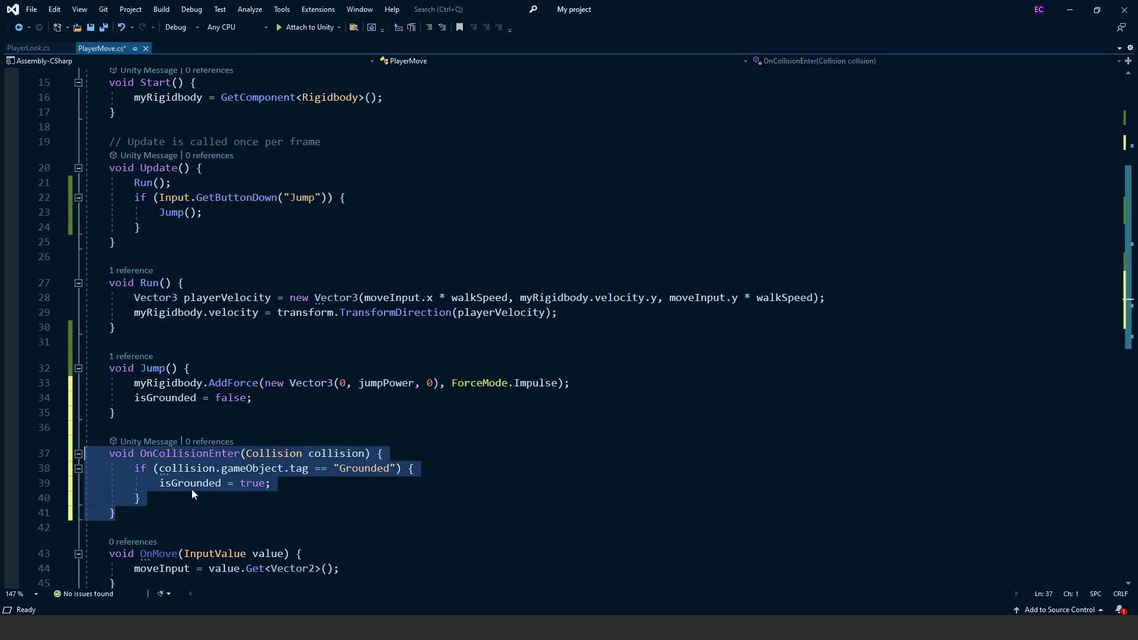
{"action": "left_click", "coordinate": [115, 514]}
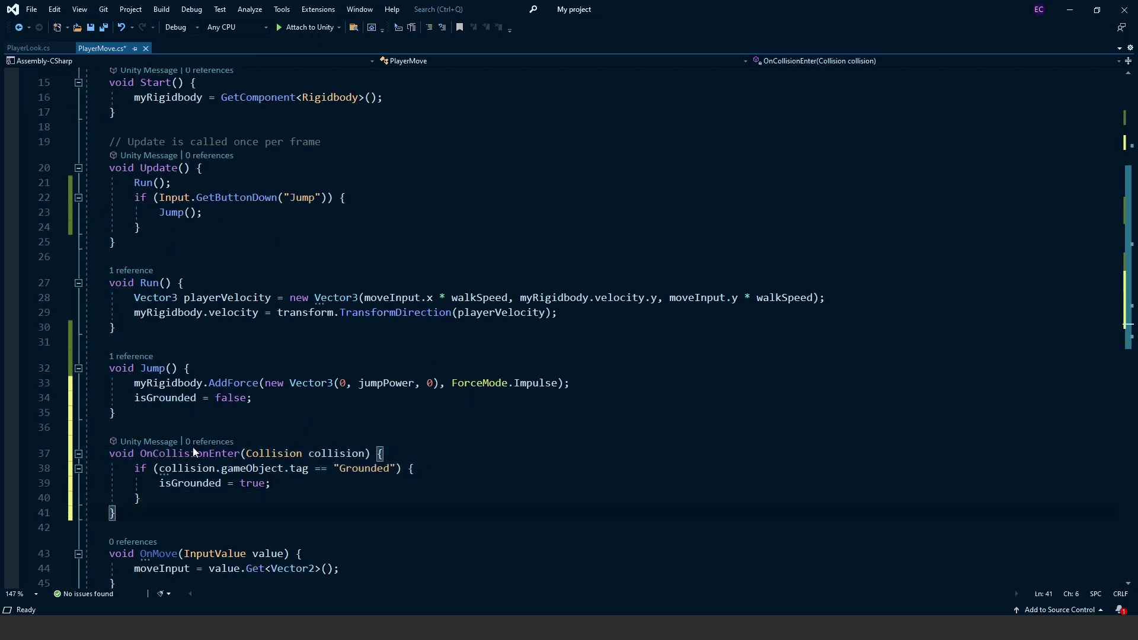
{"action": "key", "text": "shift+Up"}
{"action": "key", "text": "shift+Up"}
{"action": "key", "text": "shift+Up"}
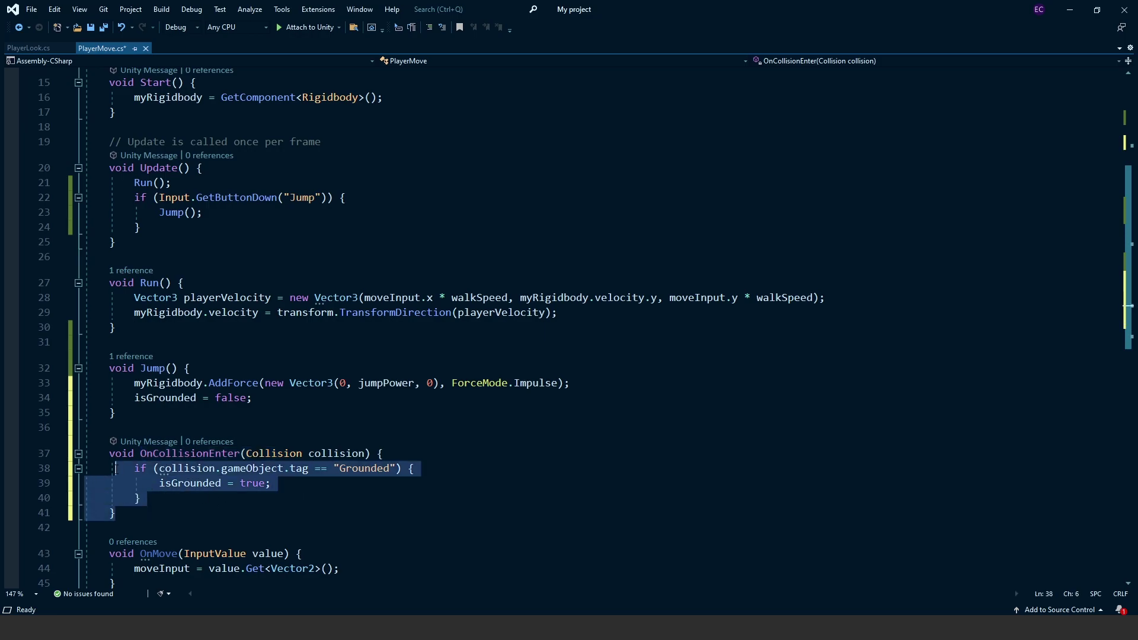
{"action": "left_click", "coordinate": [165, 485]}
{"action": "left_click", "coordinate": [270, 483]}
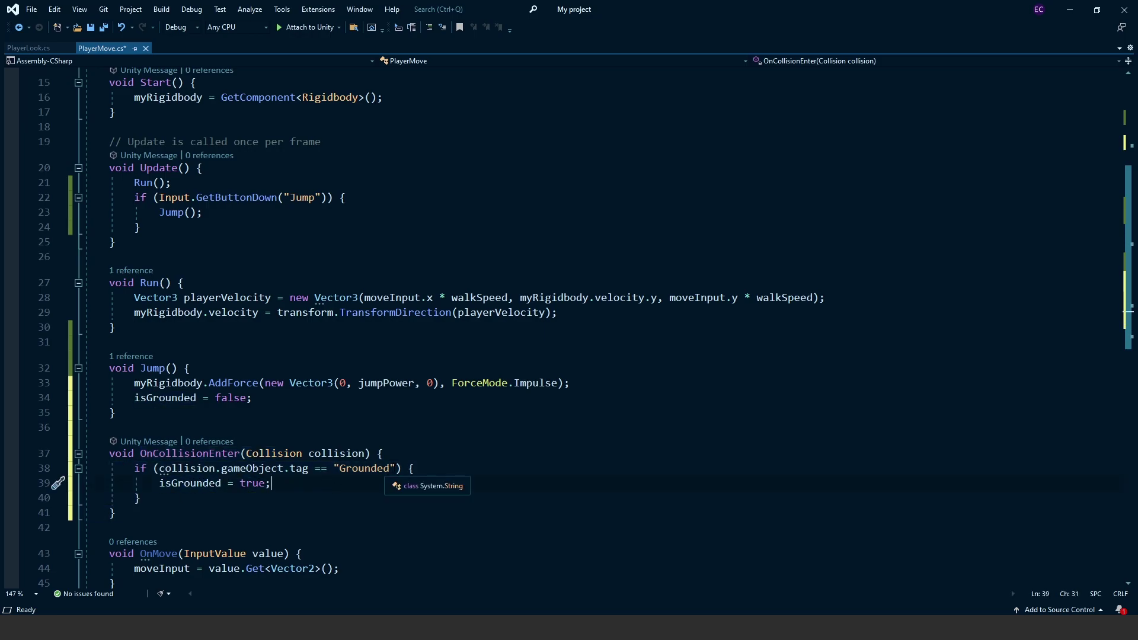
{"action": "double_click", "coordinate": [367, 469]}
{"action": "left_click", "coordinate": [346, 469]}
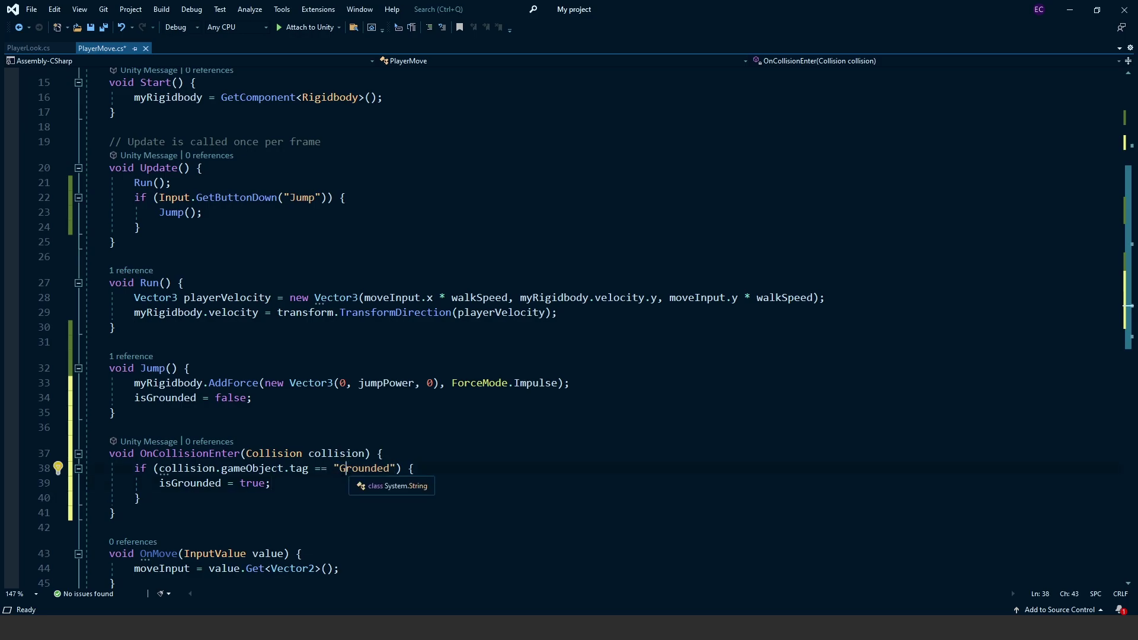
{"action": "left_click_drag", "start_coordinate": [273, 483], "coordinate": [133, 483]}
{"action": "left_click", "coordinate": [246, 498]}
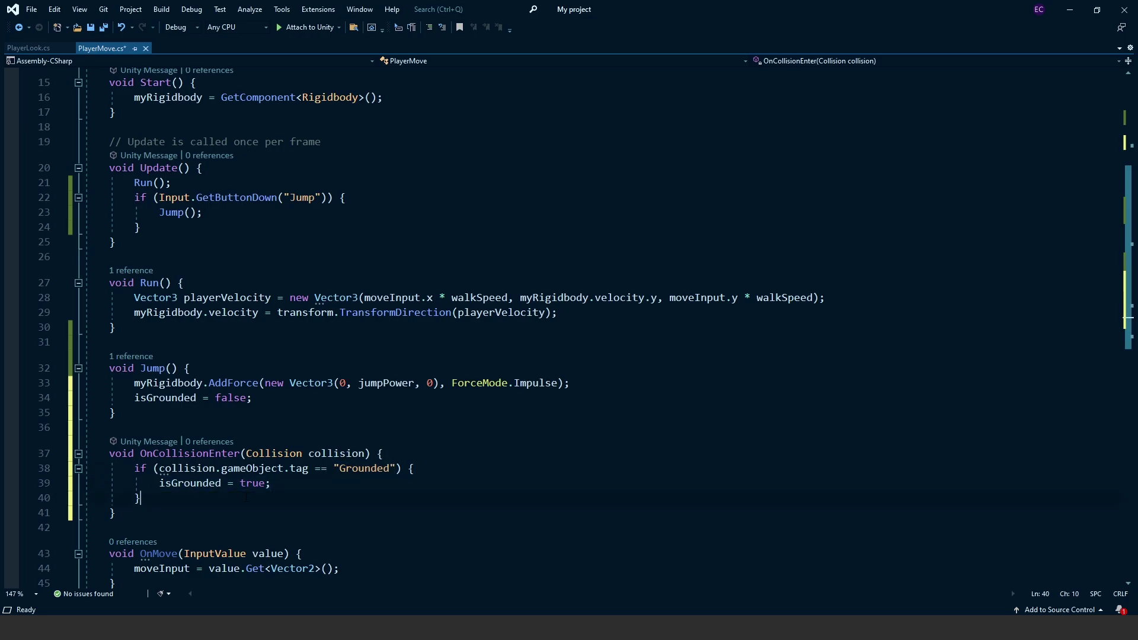
{"action": "left_click_drag", "start_coordinate": [272, 483], "coordinate": [160, 483]}
{"action": "left_click", "coordinate": [271, 483]}
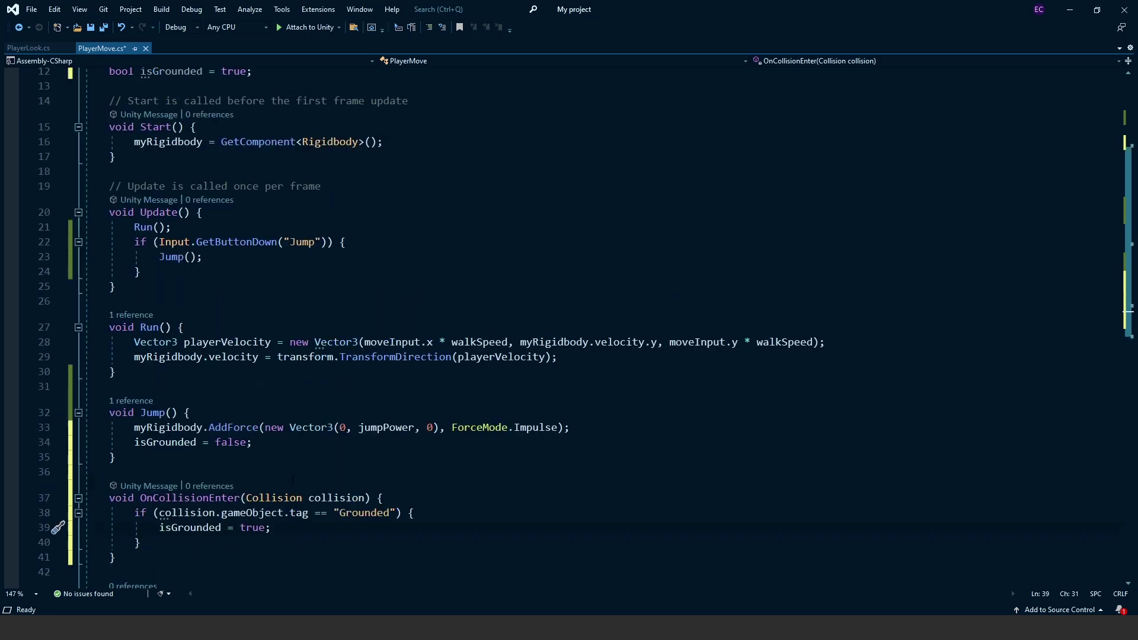
{"action": "scroll", "coordinate": [292, 461], "scroll_direction": "up", "scroll_amount": 5}
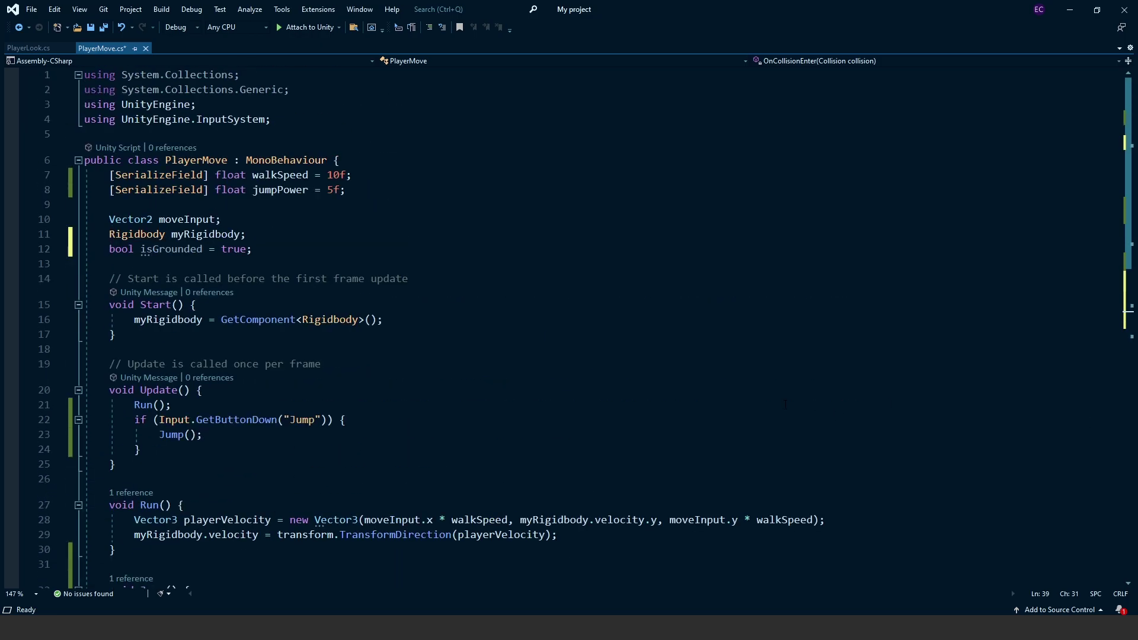
- Add '&& isGrounded' to the line 22 jump condition, drop '== true', and save PlayerMove
{"action": "left_click", "coordinate": [326, 420]}
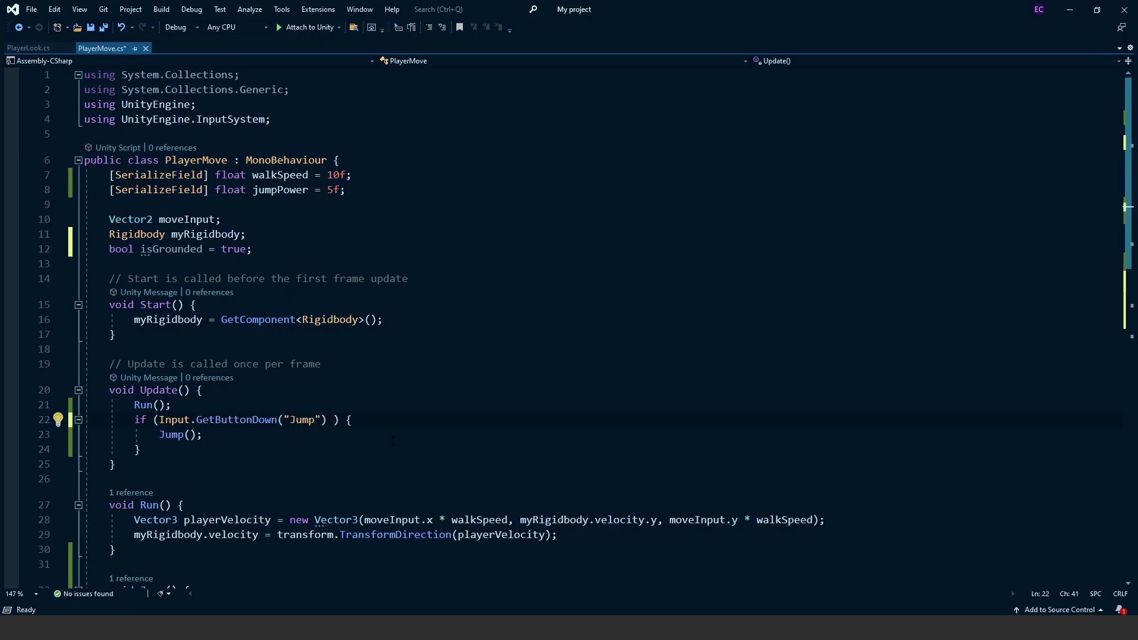
{"action": "type", "text": "&& "}
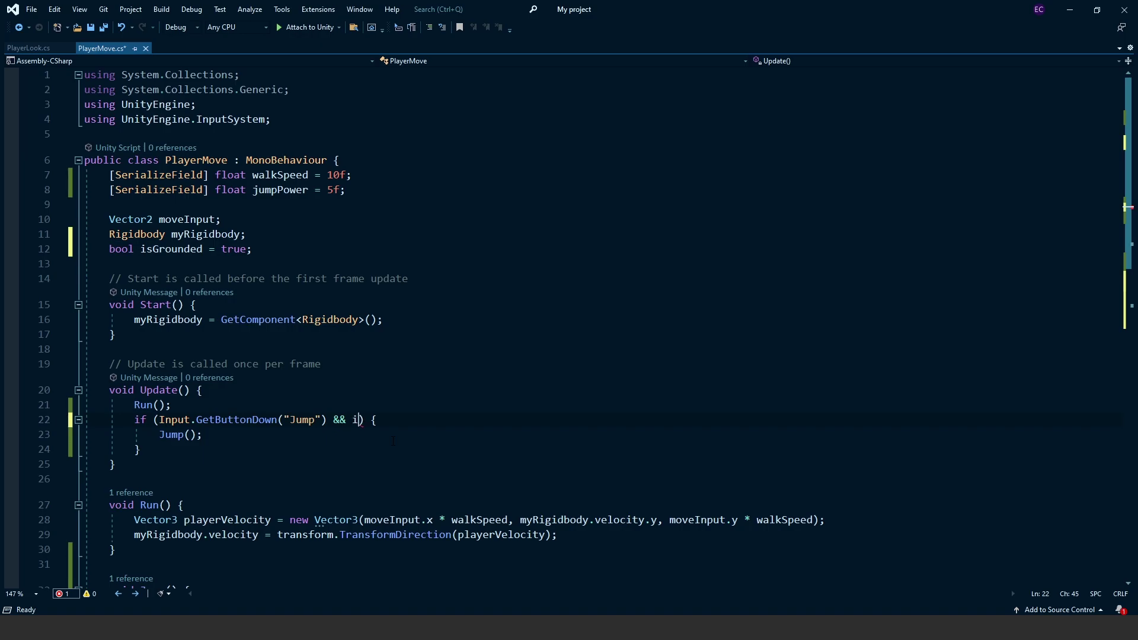
{"action": "type", "text": "isG"}
{"action": "key", "text": "Tab"}
{"action": "type", "text": "=="}
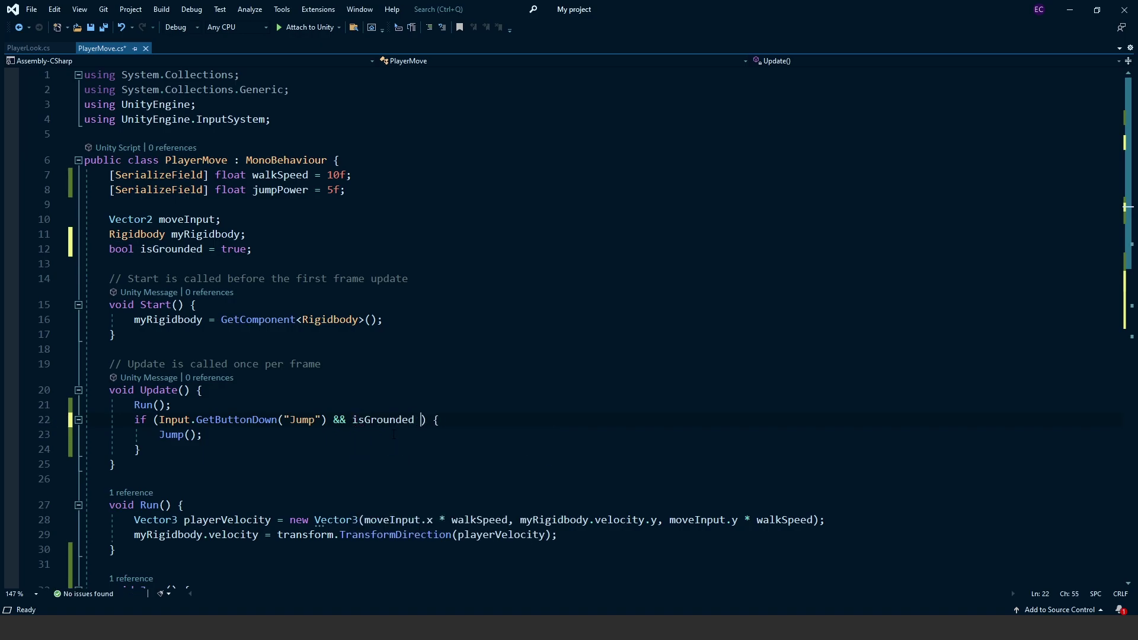
{"action": "type", "text": " true"}
{"action": "left_click", "coordinate": [203, 391]}
{"action": "key", "text": "BackSpace"}
{"action": "key", "text": "BackSpace"}
{"action": "left_click", "coordinate": [710, 478]}
{"action": "key", "text": "ctrl+s"}
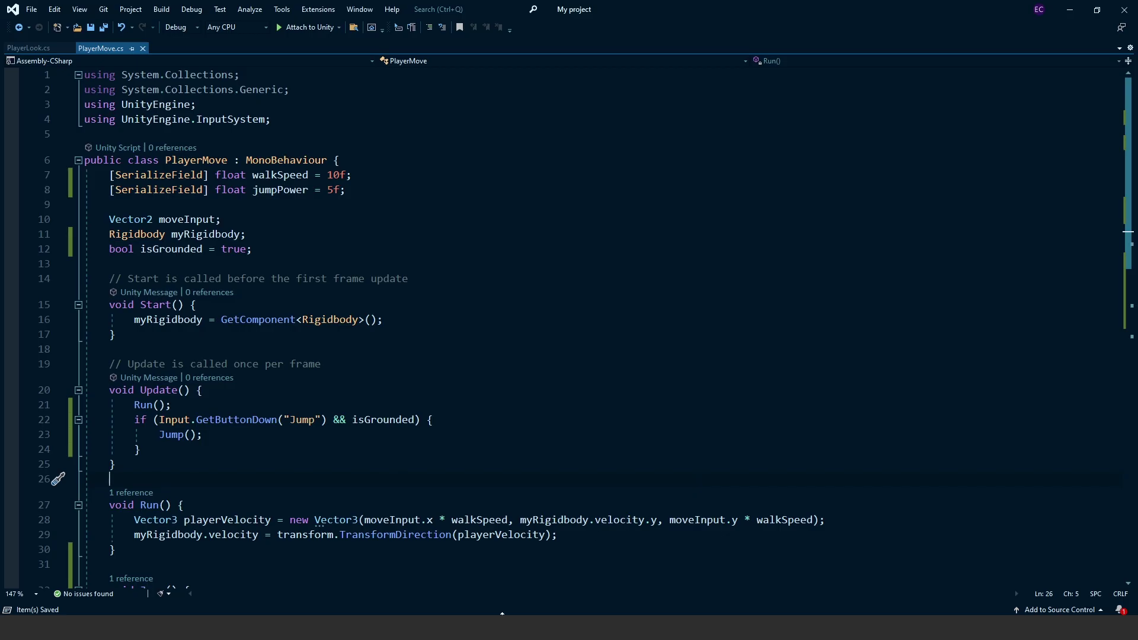
{"action": "left_click", "coordinate": [502, 614]}
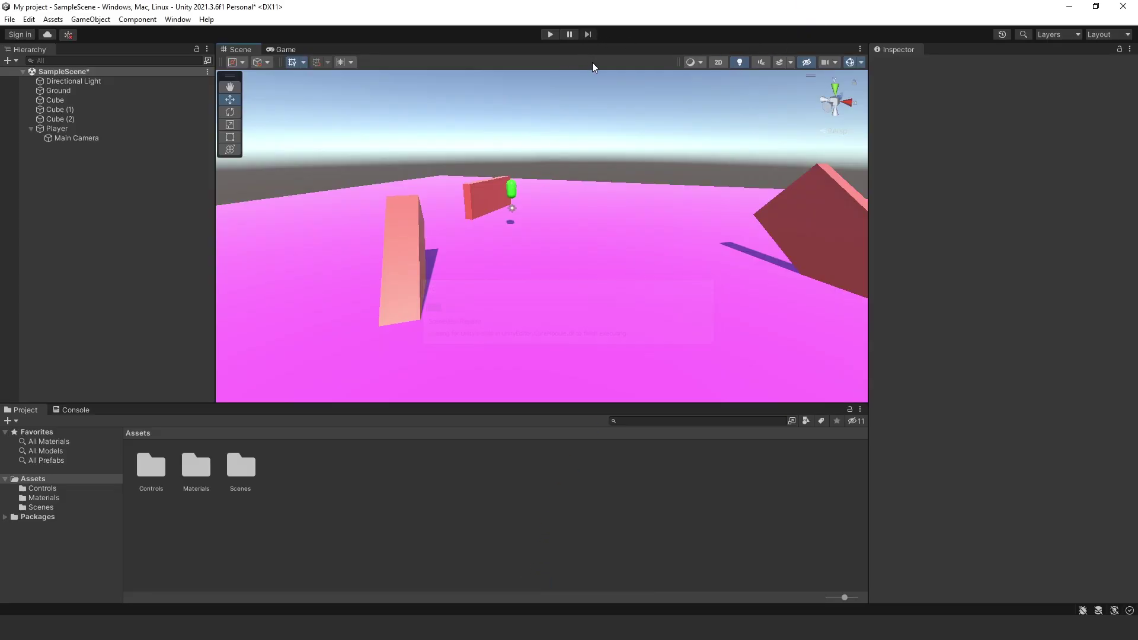
{"action": "left_click", "coordinate": [550, 34]}
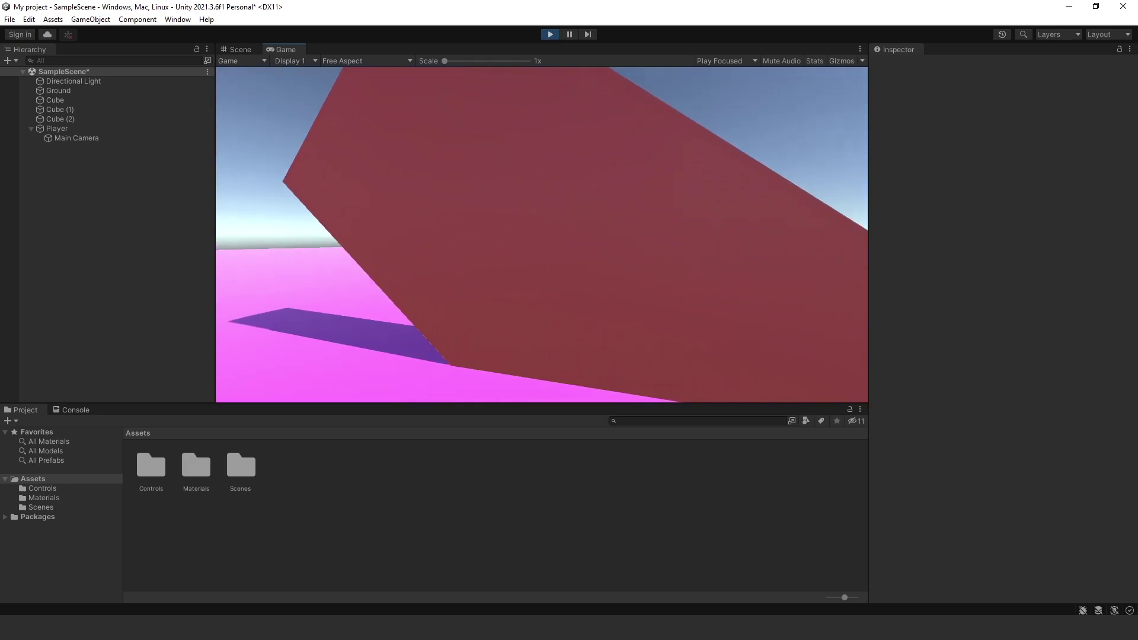
{"action": "left_click", "coordinate": [551, 34]}
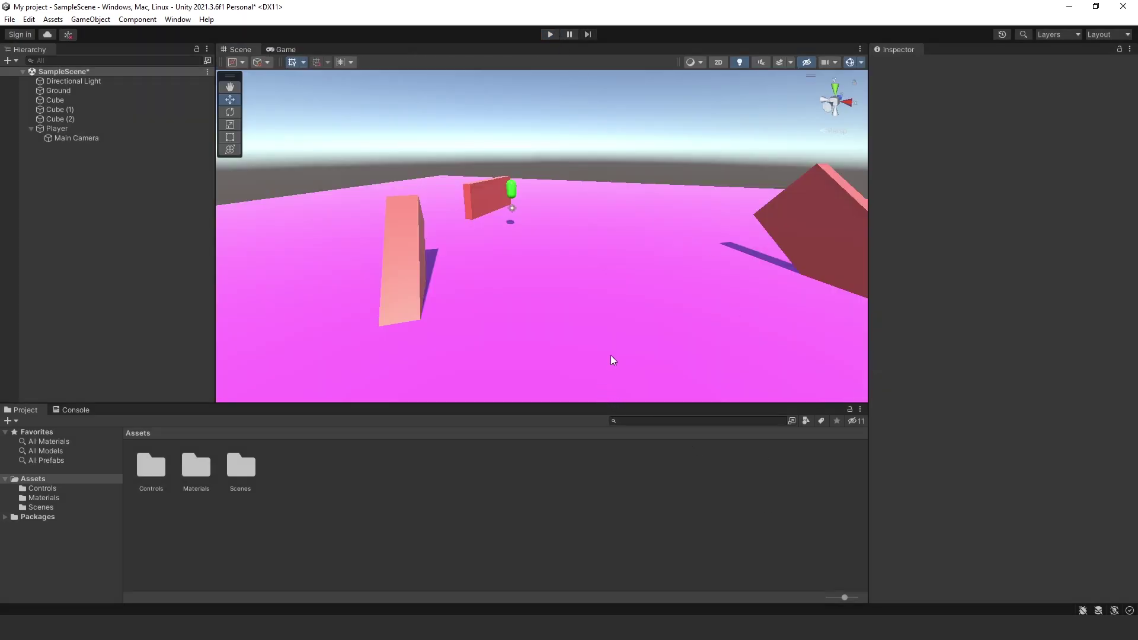
{"action": "right_click_drag", "start_coordinate": [611, 360], "coordinate": [628, 365]}
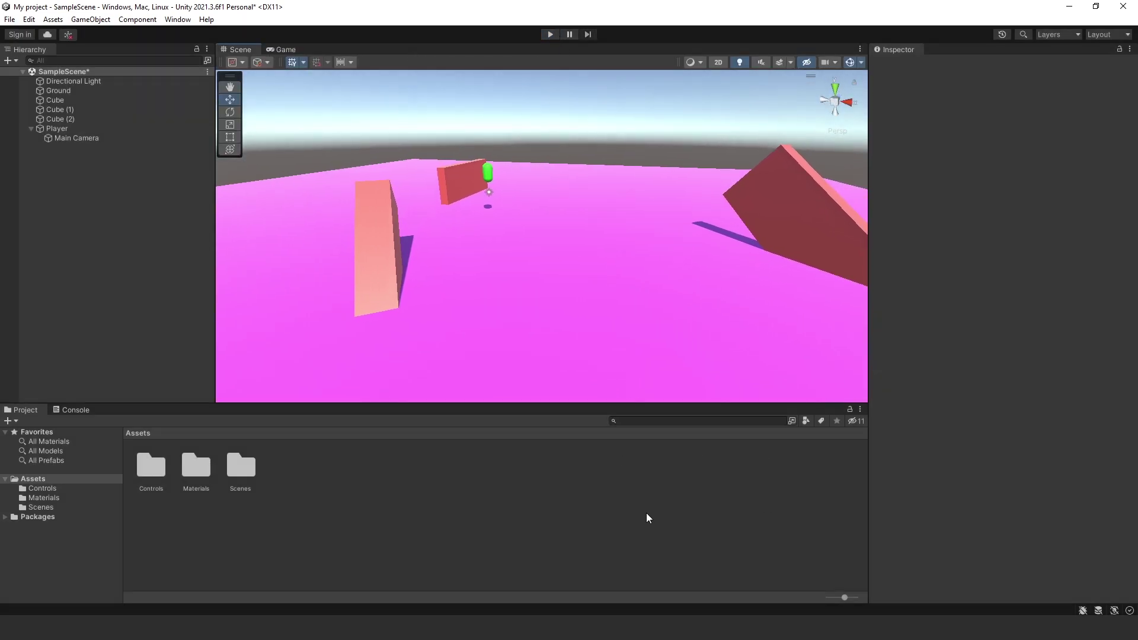